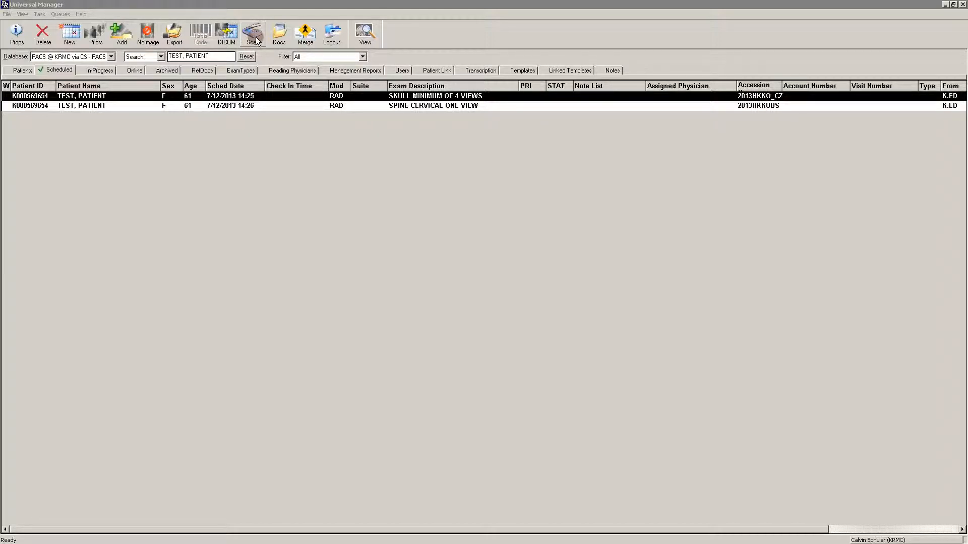
# Compare the test patient's exams in the online and scheduled exam lists, ending on the scheduled list.
pyautogui.click(63, 71)
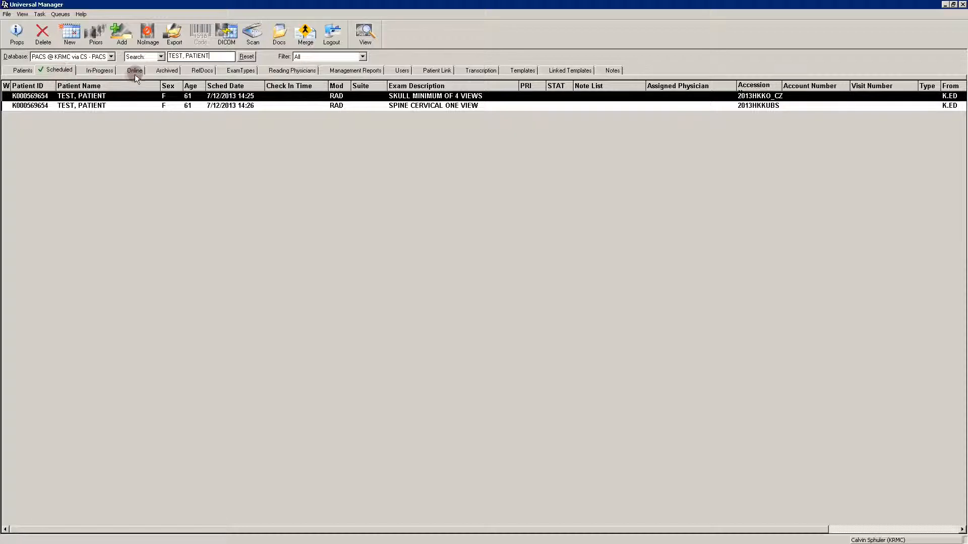
pyautogui.click(135, 71)
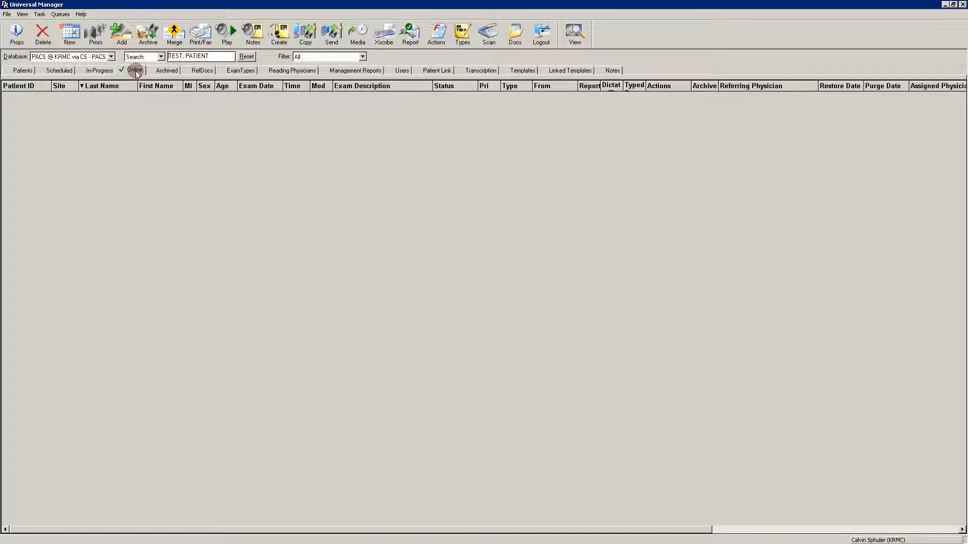
pyautogui.click(58, 70)
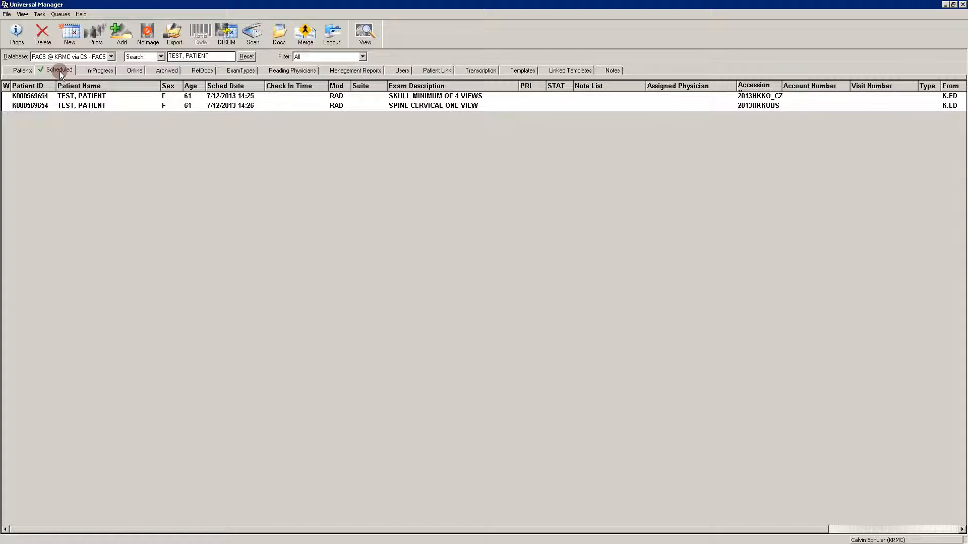
pyautogui.click(134, 71)
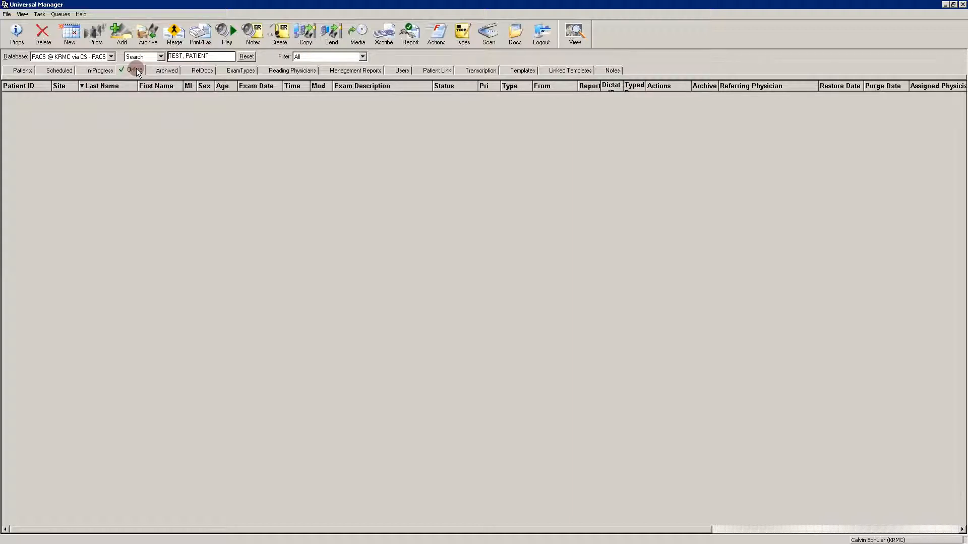
pyautogui.click(66, 71)
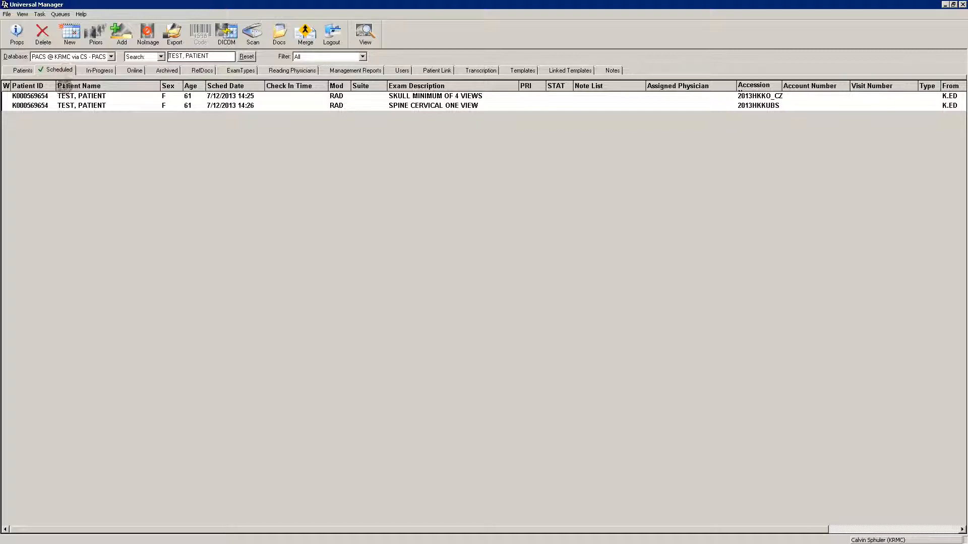
# Open document scanning for the scheduled SKULL MINIMUM OF 4 VIEWS exam and check the available scanner sources without changing the source.
pyautogui.click(90, 97)
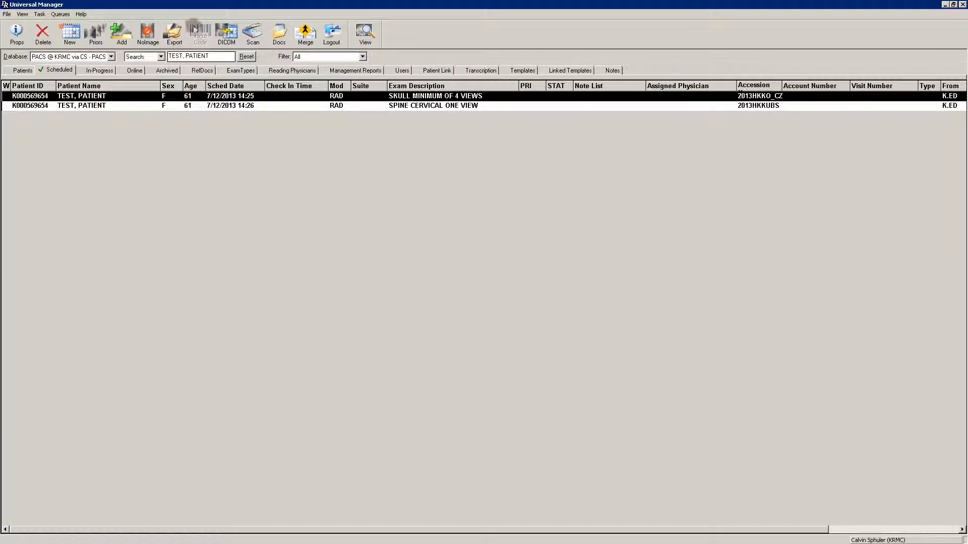
pyautogui.click(252, 39)
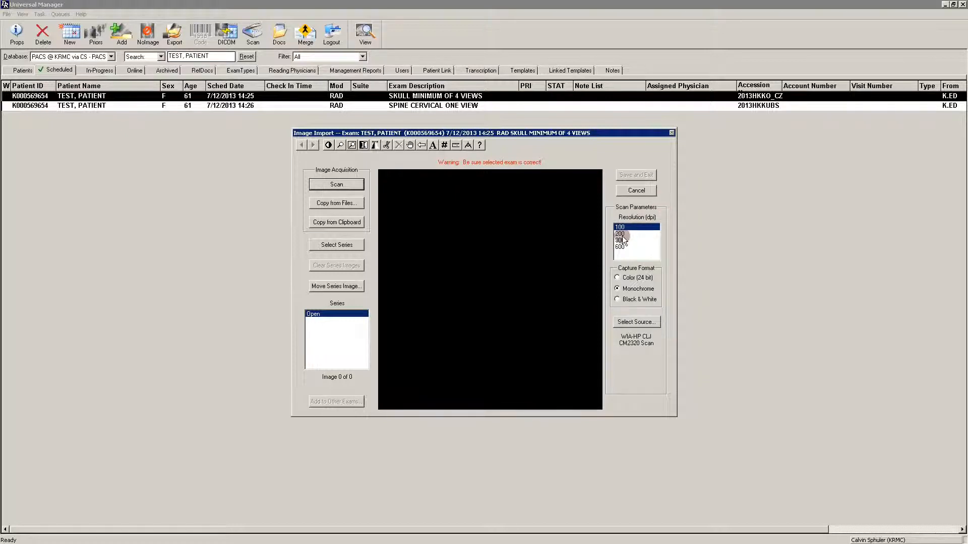
pyautogui.click(639, 322)
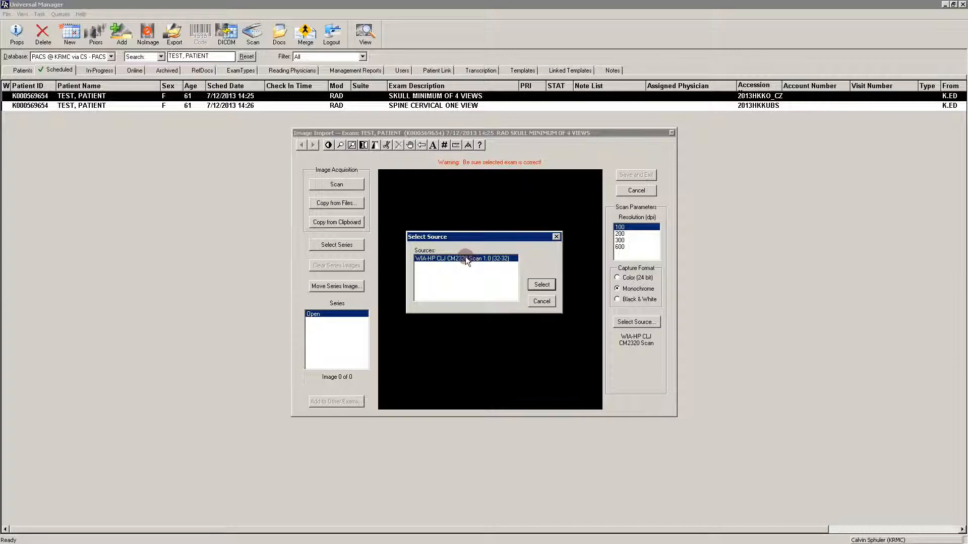
pyautogui.click(542, 301)
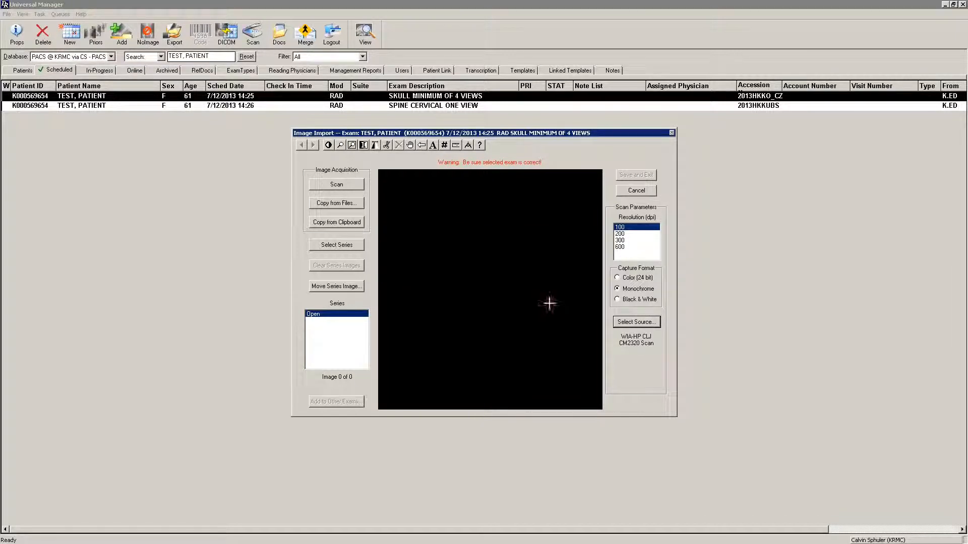
# Try each capture format and scan resolution, restore Monochrome and 100 dpi, and cancel the image import.
pyautogui.click(619, 278)
pyautogui.click(617, 299)
pyautogui.click(626, 289)
pyautogui.click(627, 233)
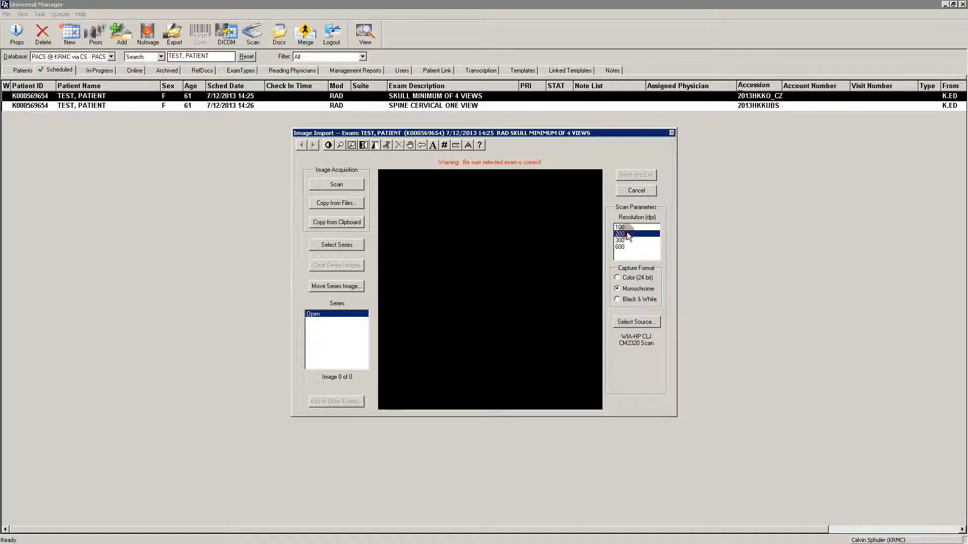
pyautogui.click(628, 239)
pyautogui.click(627, 246)
pyautogui.click(628, 227)
pyautogui.click(627, 228)
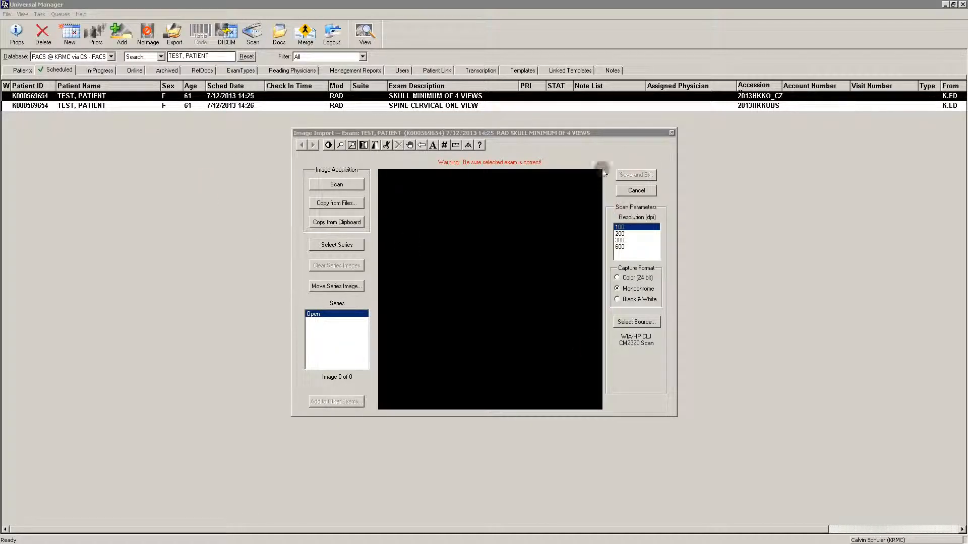
pyautogui.click(637, 191)
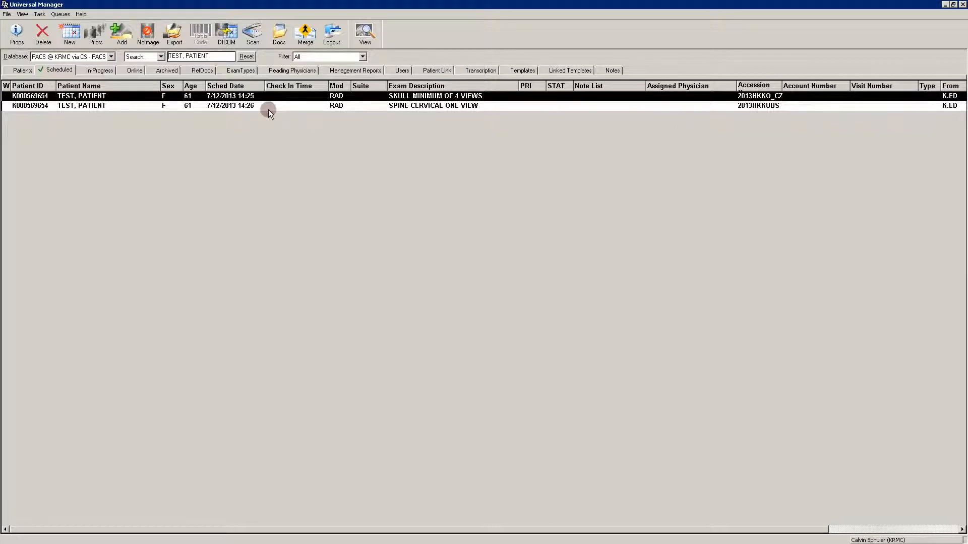
# Check the selected skull exam for existing document images.
pyautogui.click(281, 39)
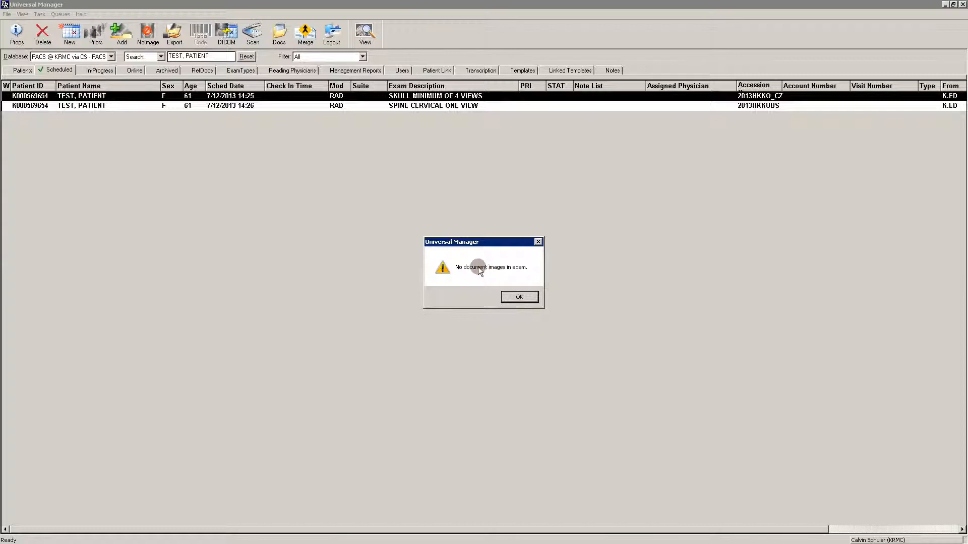
pyautogui.click(522, 299)
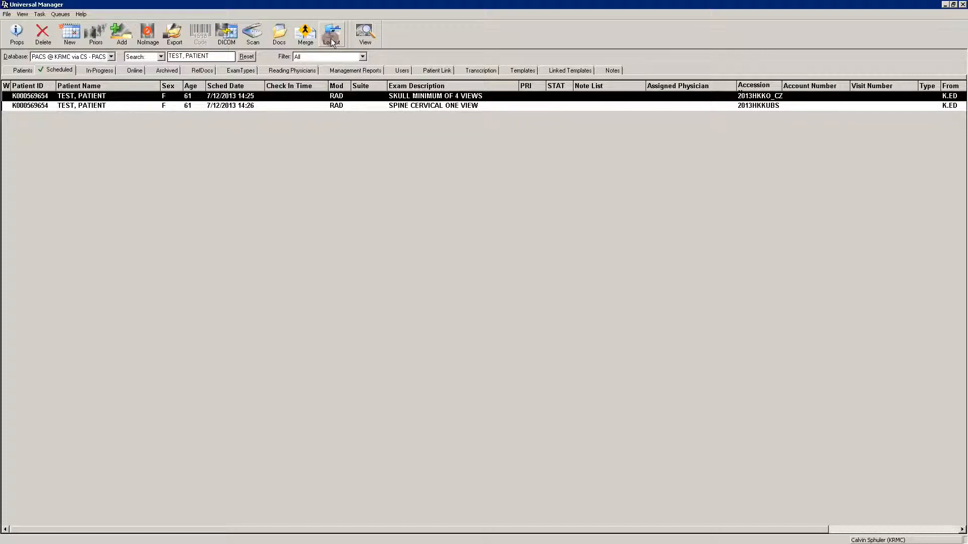
# Reopen document scanning for the skull exam and add the RADIOLOGIST series with the Medical document image type.
pyautogui.click(250, 38)
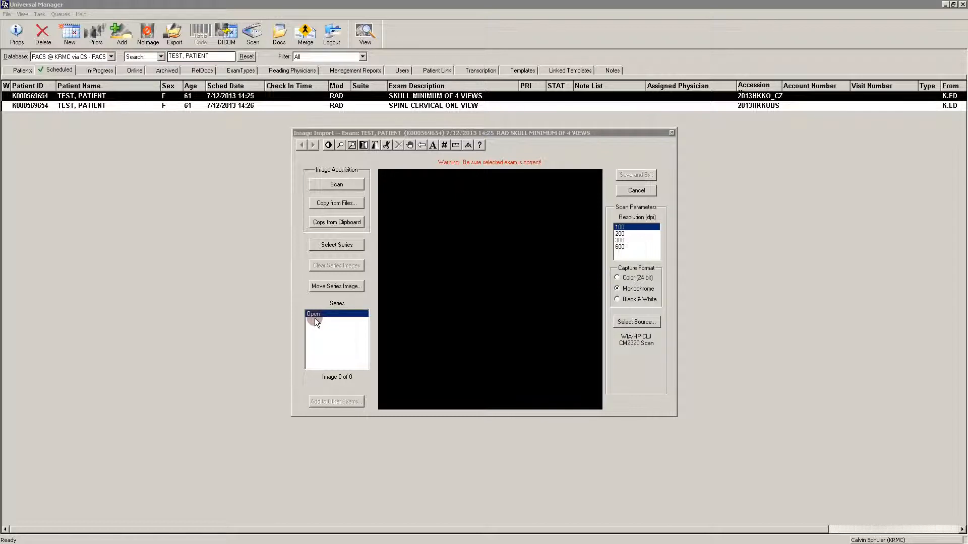
pyautogui.click(337, 245)
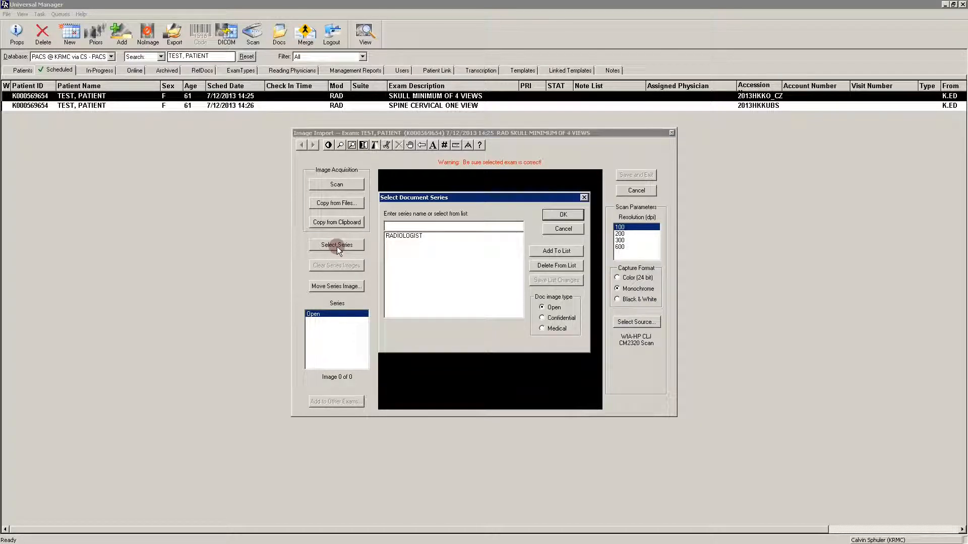
pyautogui.click(415, 234)
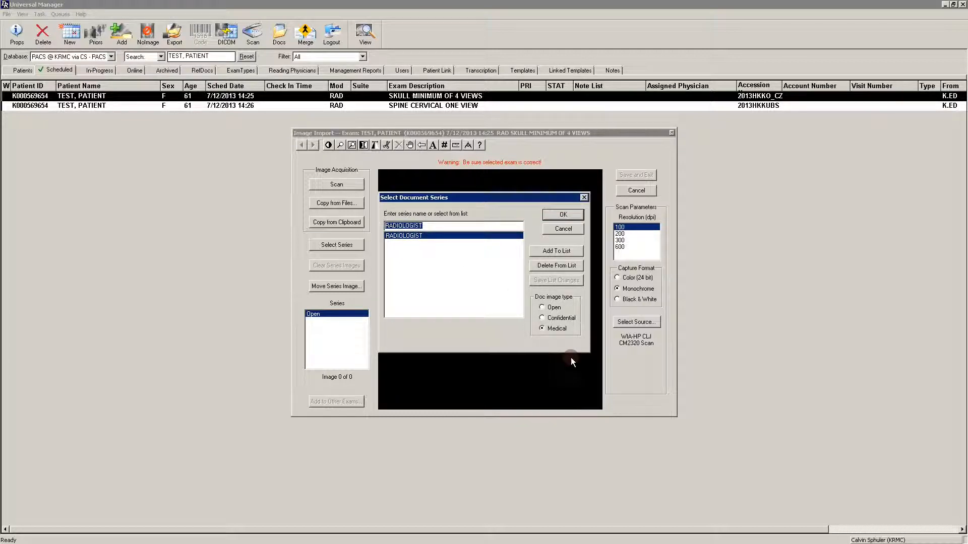
pyautogui.click(546, 333)
pyautogui.click(560, 215)
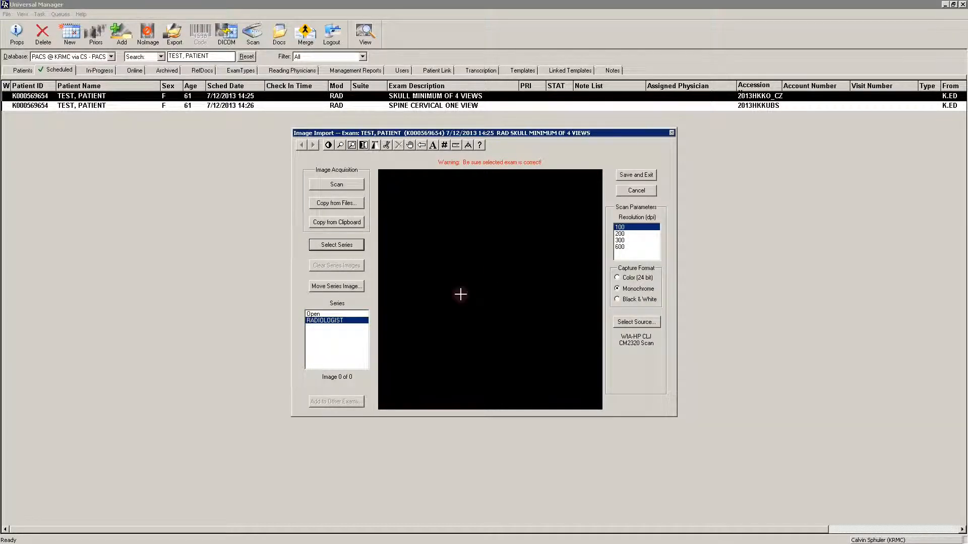
pyautogui.click(323, 319)
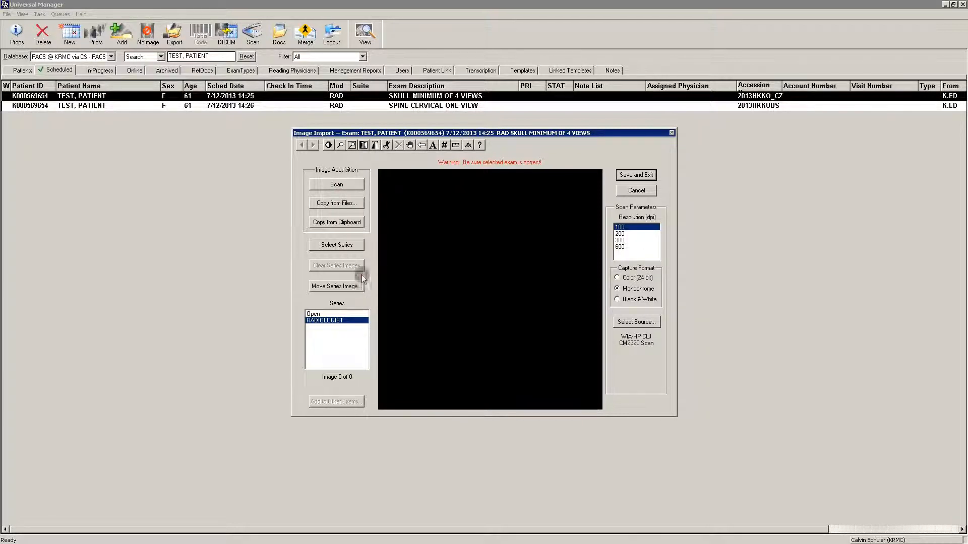
# With the Open series selected, review the RADIOLOGIST entry's document image type in the document series choices.
pyautogui.click(320, 313)
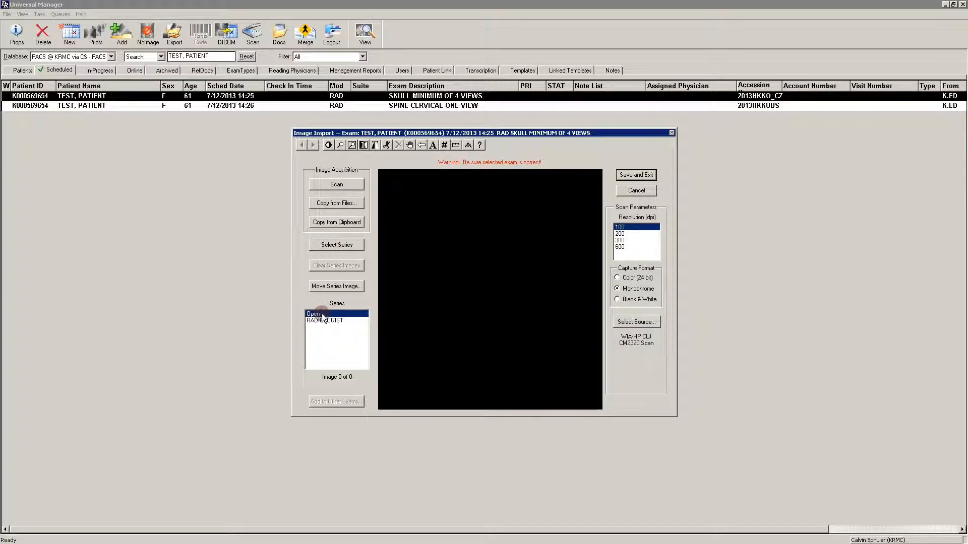
pyautogui.click(346, 243)
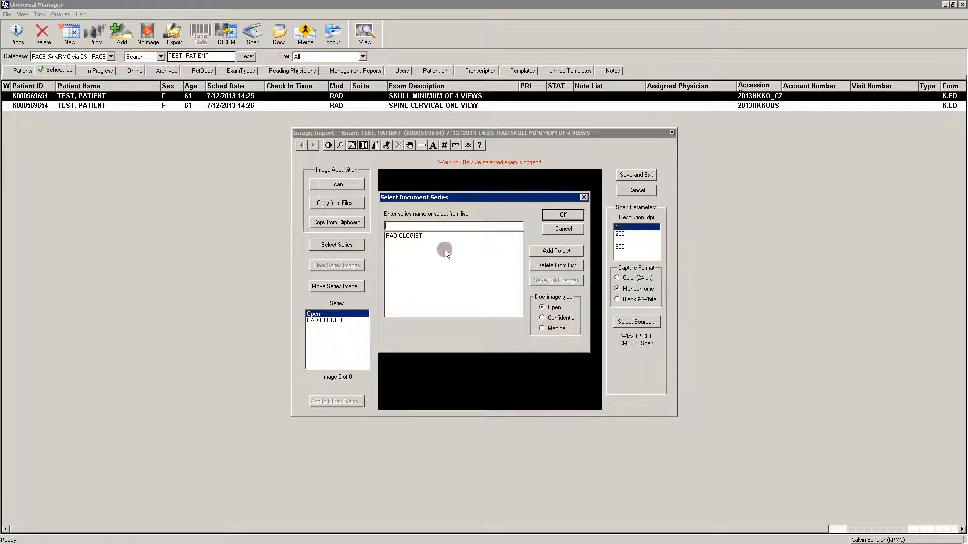
pyautogui.click(407, 236)
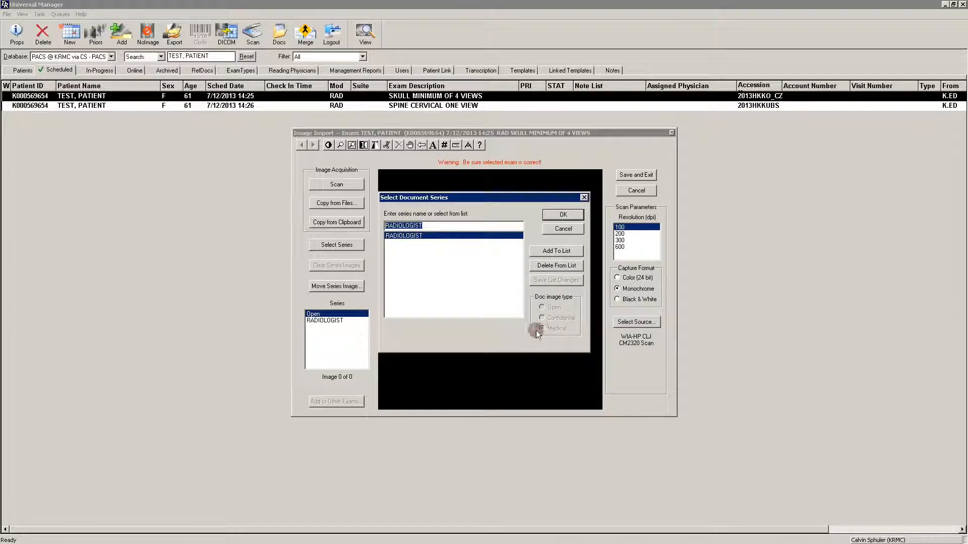
pyautogui.click(563, 214)
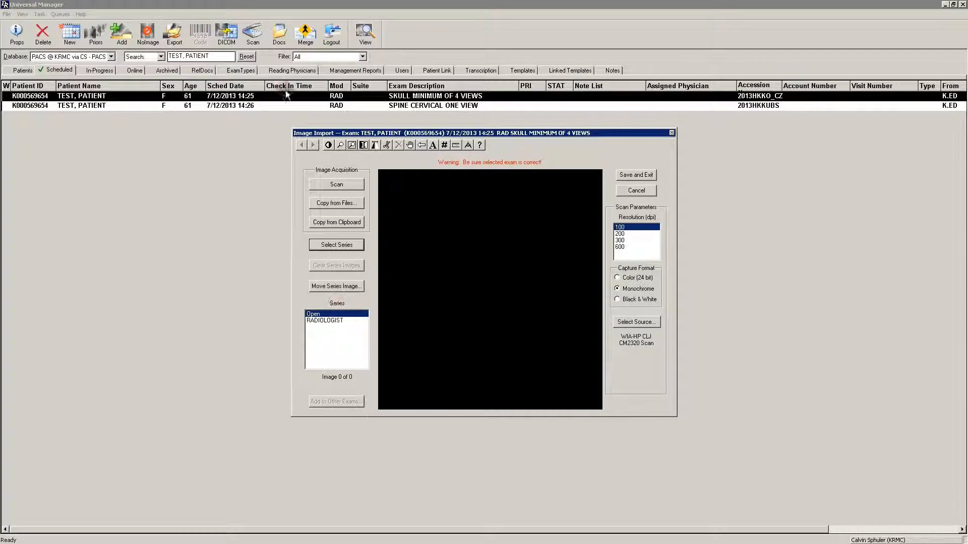
# Add a new document series named CONSENT FORM with the Medical document image type.
pyautogui.click(339, 247)
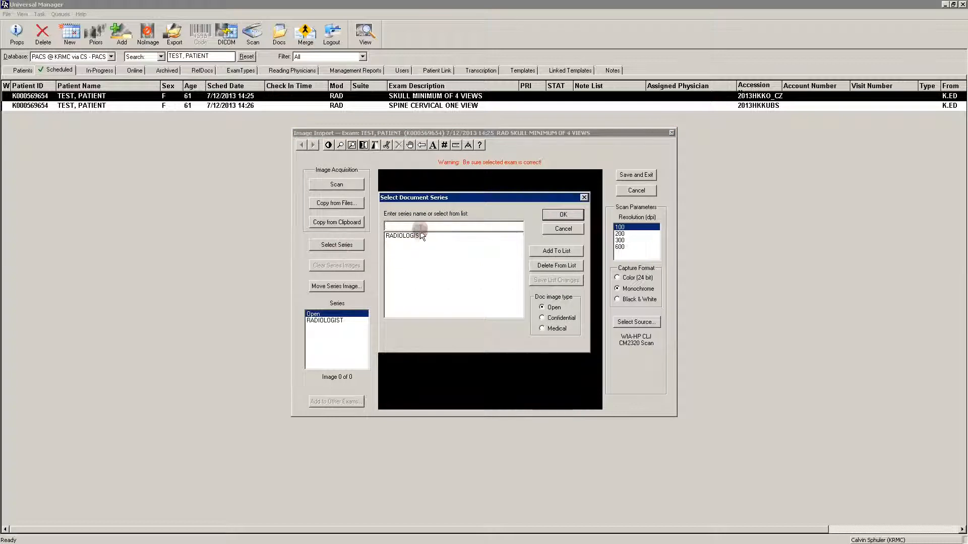
pyautogui.click(420, 226)
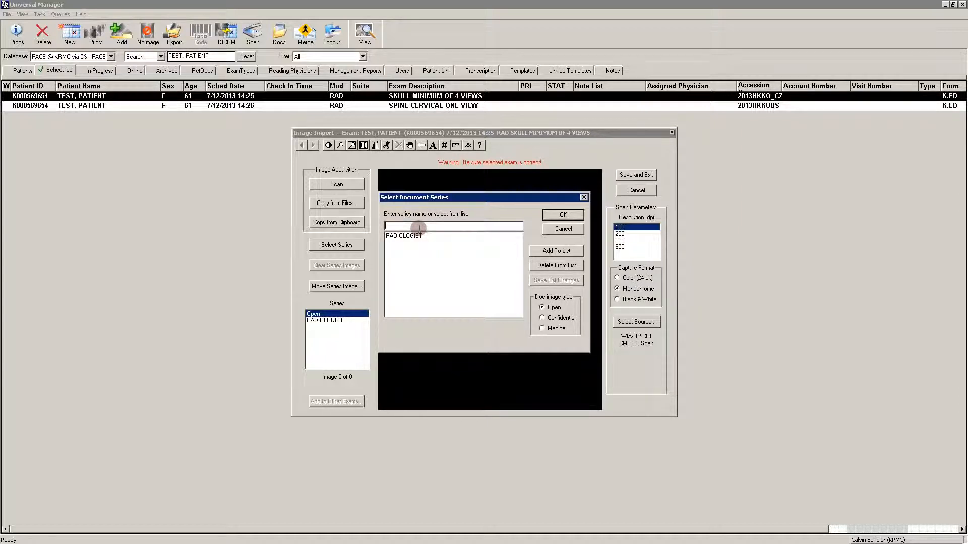
pyautogui.write('CONSET')
pyautogui.write('T FORM')
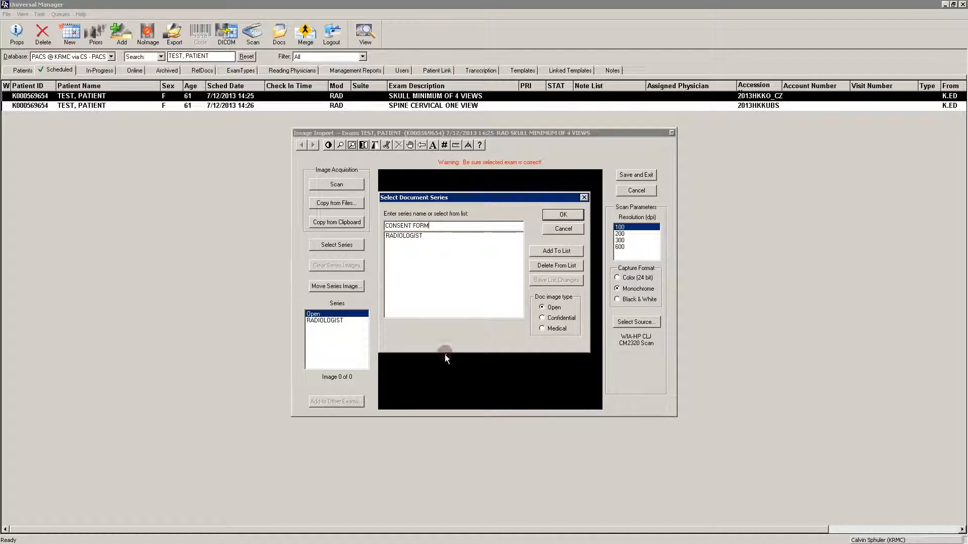
pyautogui.click(543, 328)
pyautogui.click(565, 214)
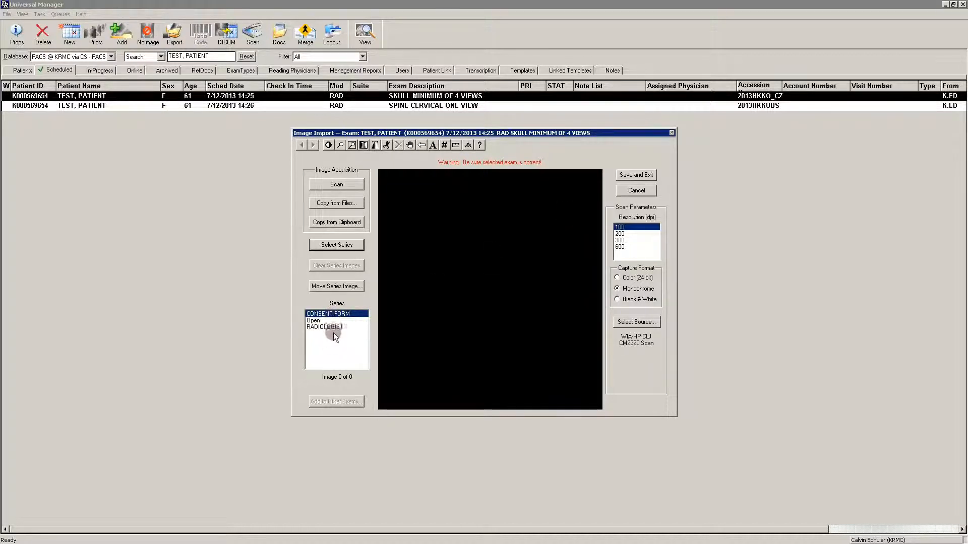
pyautogui.click(334, 314)
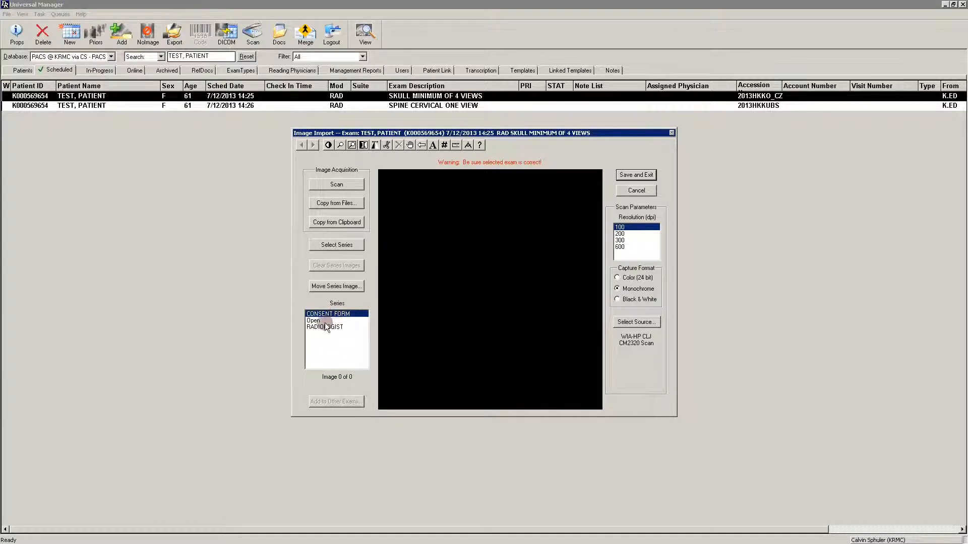
# Scan a document into the Open series at 100 dpi in Monochrome.
pyautogui.click(324, 322)
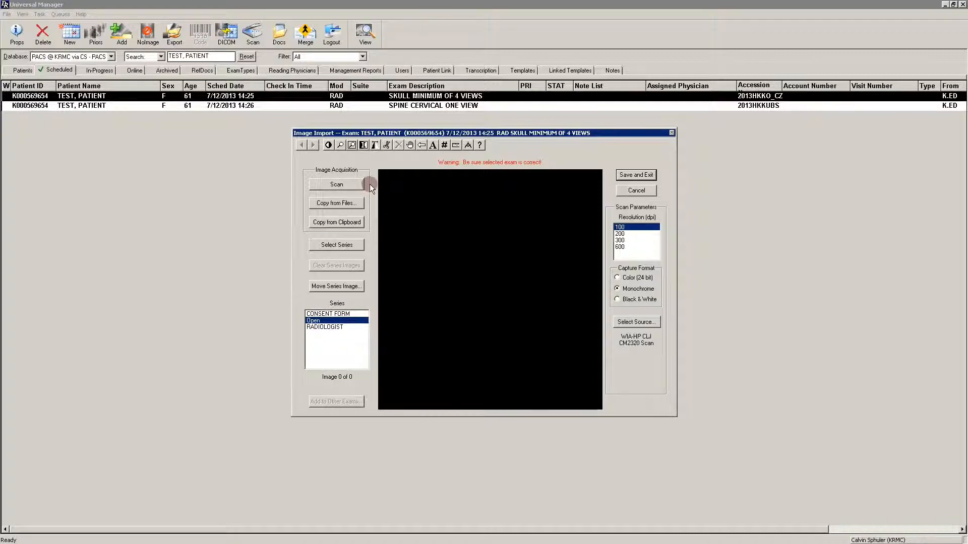
pyautogui.click(340, 186)
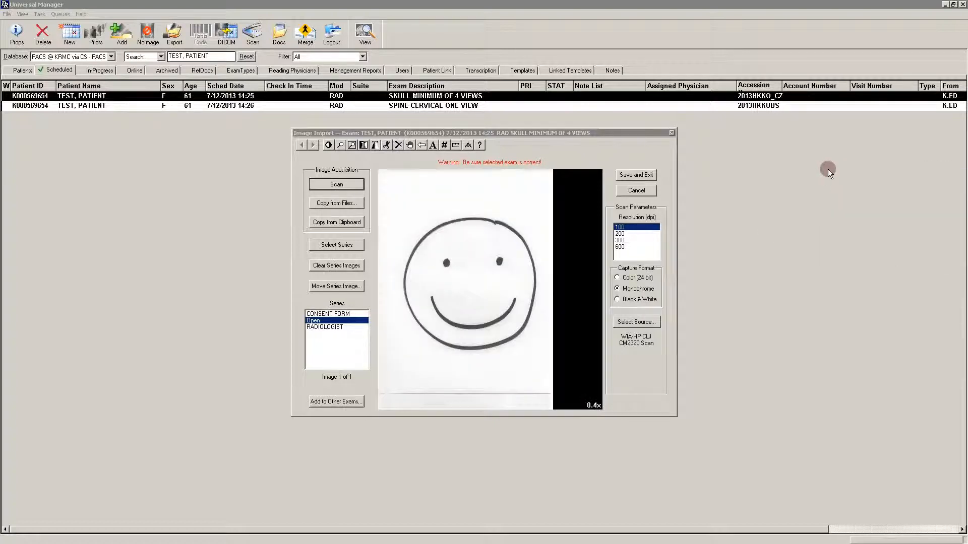
# Scan a document into the RADIOLOGIST series at 600 dpi in Monochrome.
pyautogui.click(339, 328)
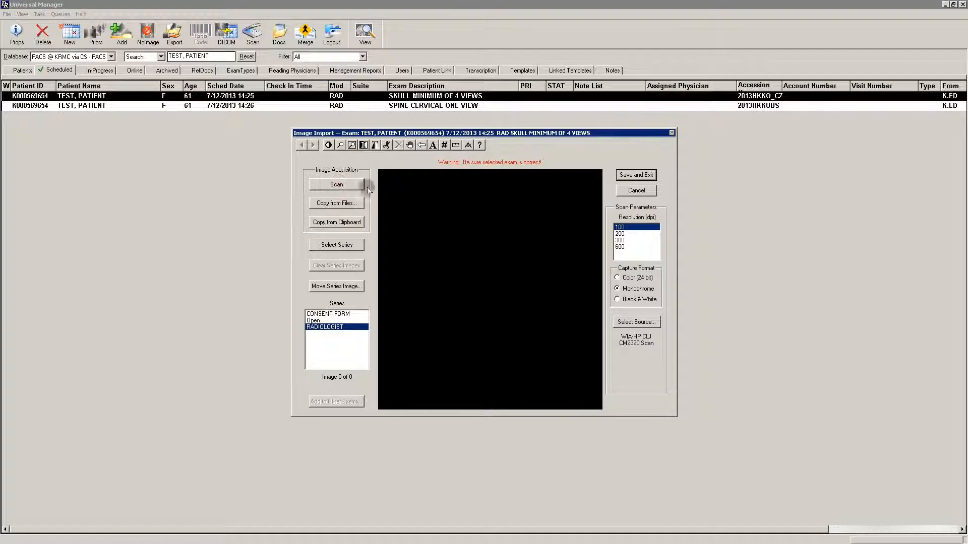
pyautogui.click(620, 248)
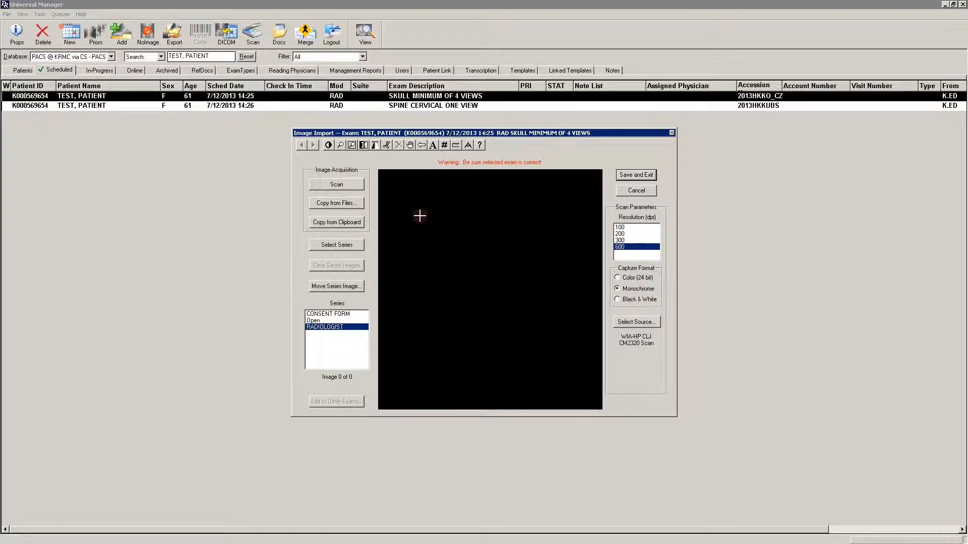
pyautogui.click(341, 184)
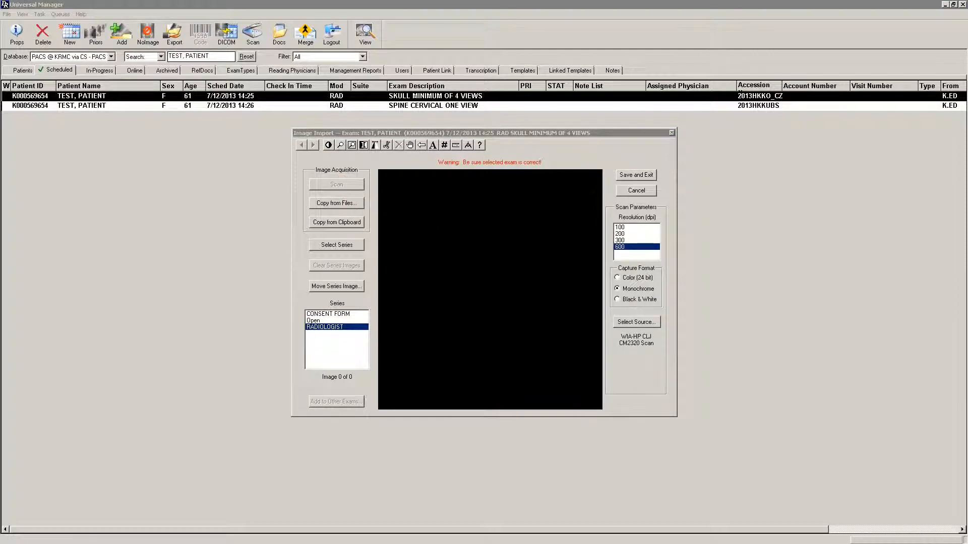
pyautogui.moveTo(874, 210); pyautogui.dragTo(812, 210)
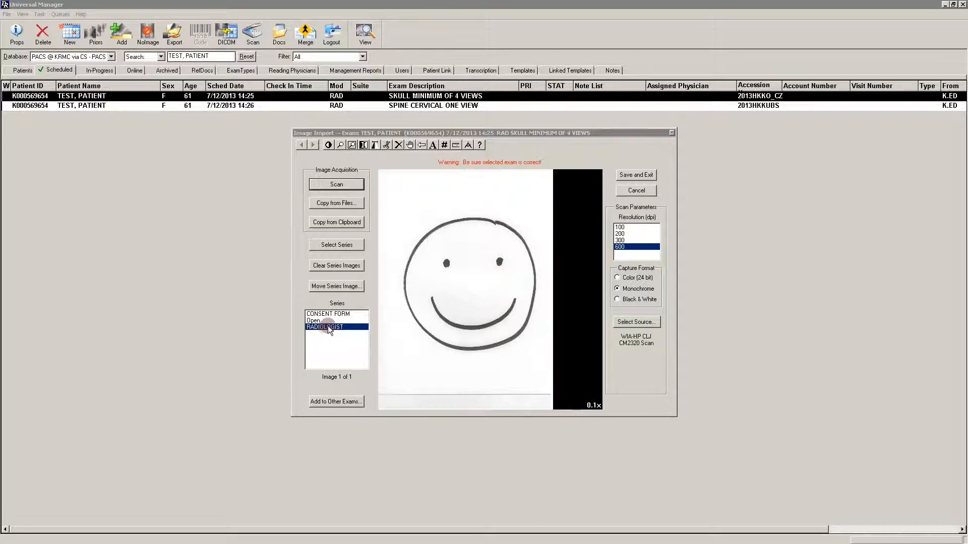
# Scan a document into the CONSENT FORM series at 100 dpi in Monochrome.
pyautogui.click(334, 314)
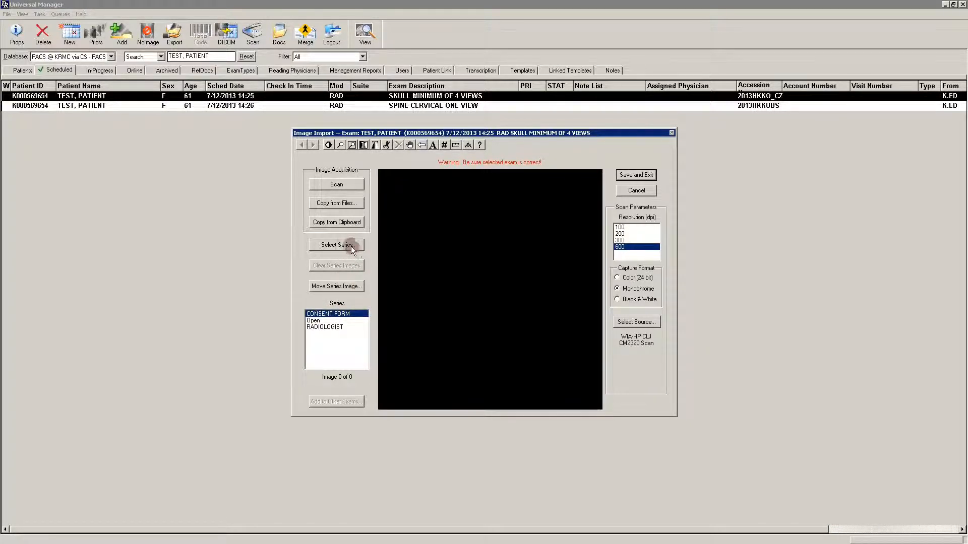
pyautogui.click(621, 228)
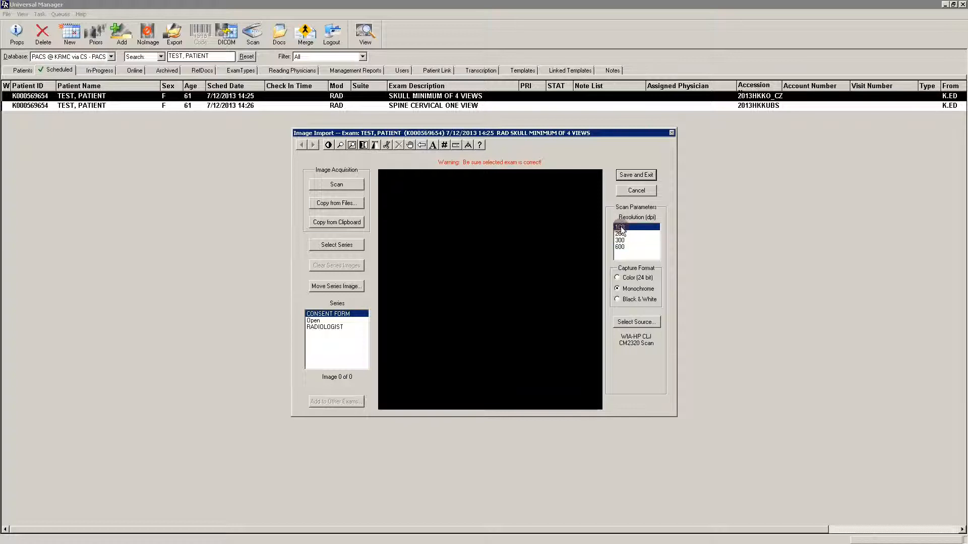
pyautogui.click(337, 184)
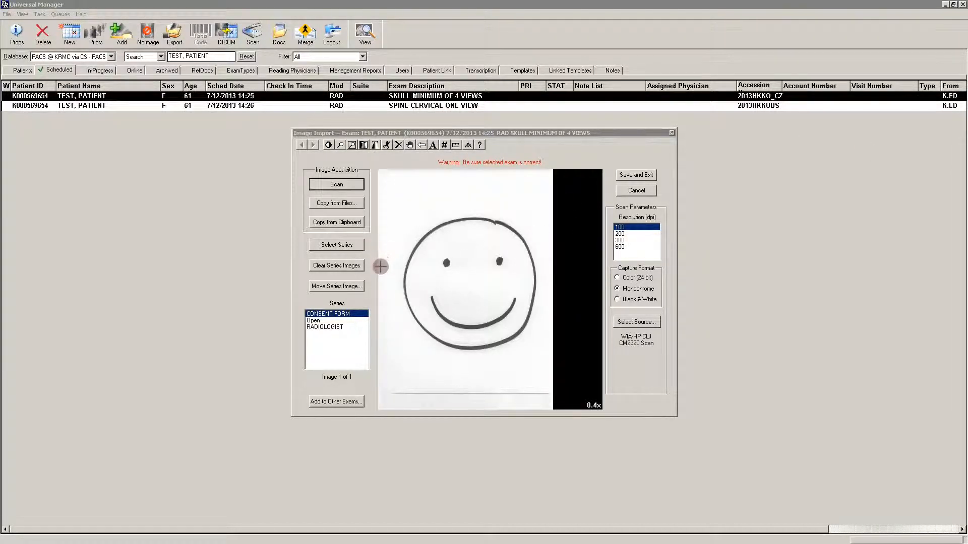
# Check the scanned images in the RADIOLOGIST and Open series.
pyautogui.click(324, 325)
pyautogui.click(326, 328)
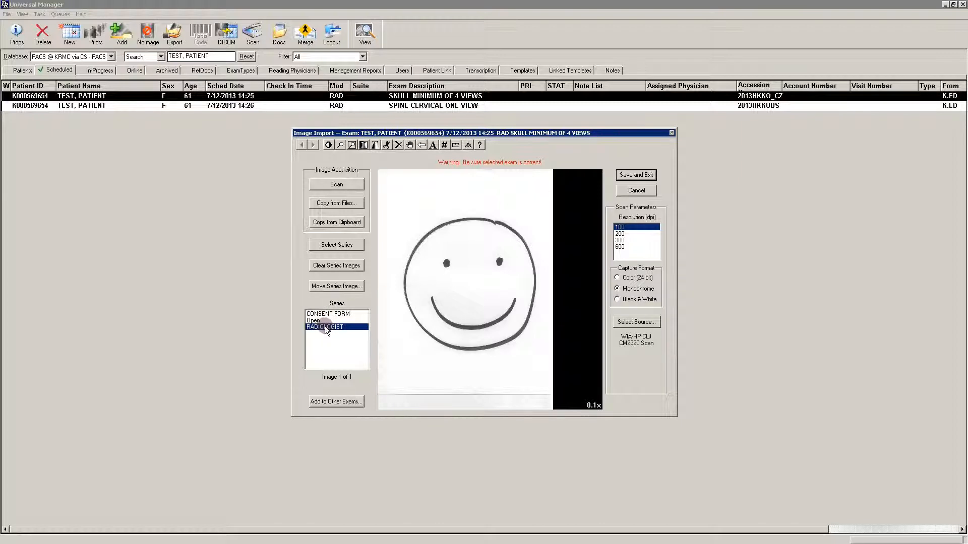
pyautogui.click(306, 146)
pyautogui.click(311, 146)
pyautogui.click(319, 321)
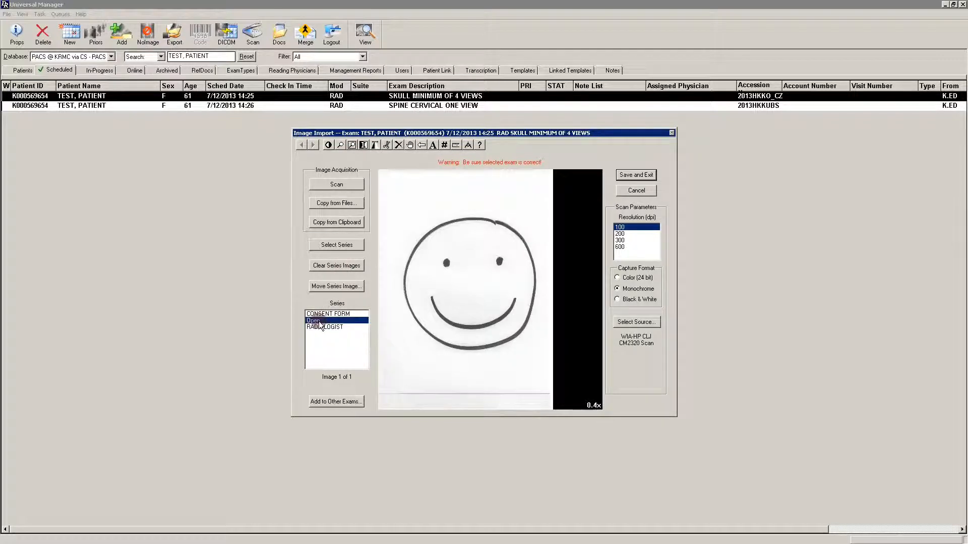
# Scan a second document into the CONSENT FORM series at 100 dpi and page back and forth between its images.
pyautogui.click(325, 314)
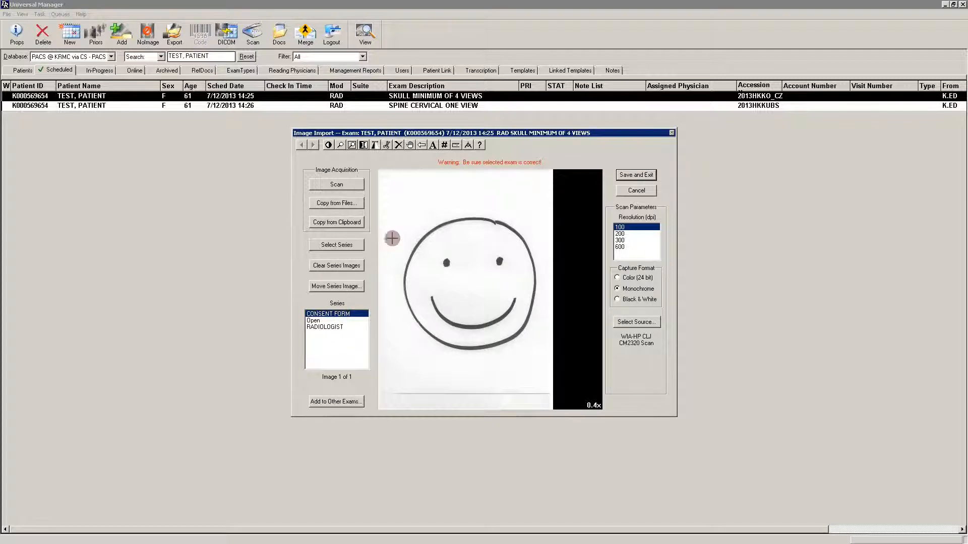
pyautogui.click(345, 185)
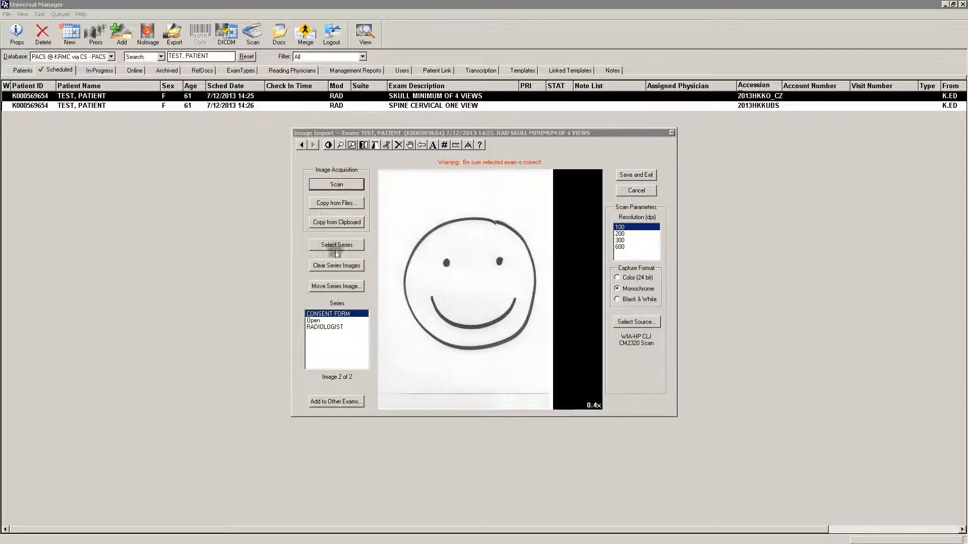
pyautogui.click(302, 144)
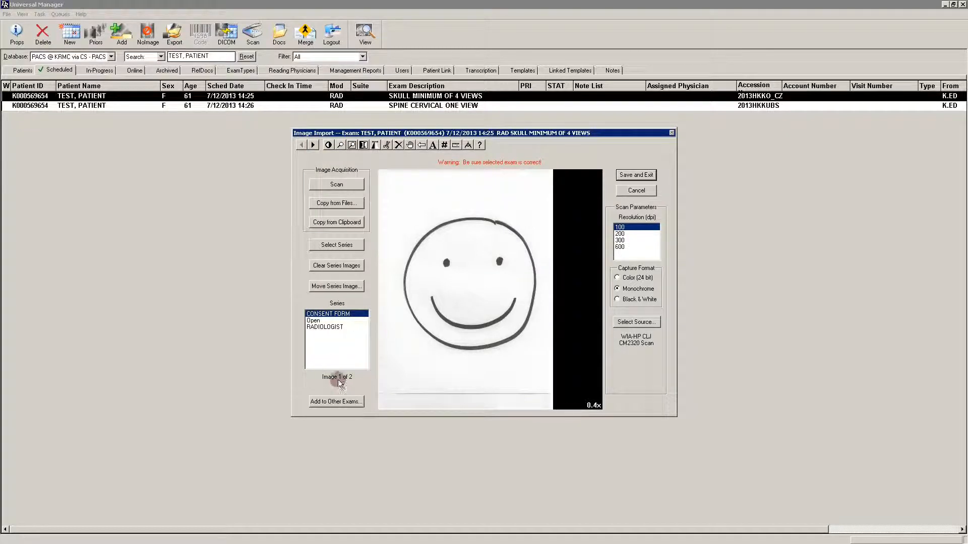
pyautogui.click(313, 145)
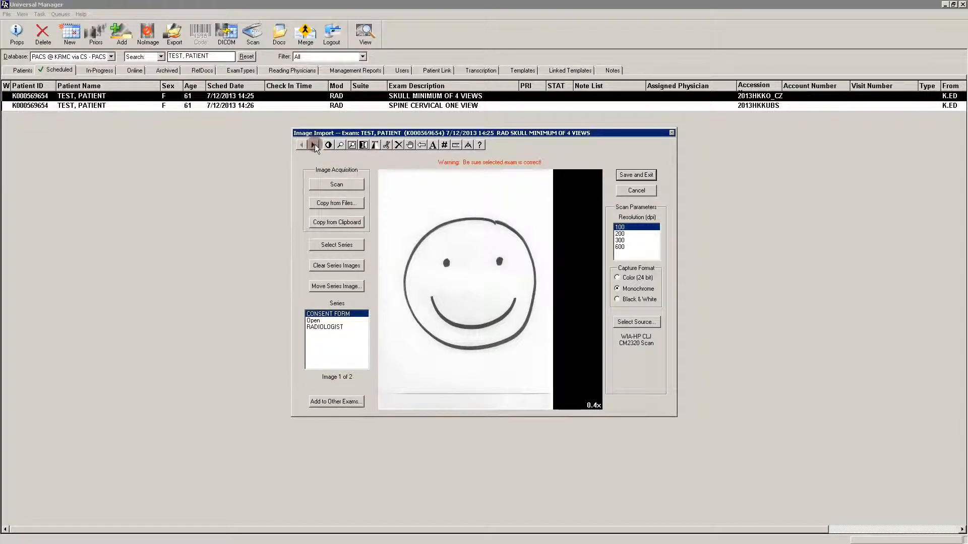
pyautogui.click(302, 145)
# Review the images in the Open and RADIOLOGIST series, and view the document series choices without changing them.
pyautogui.click(320, 324)
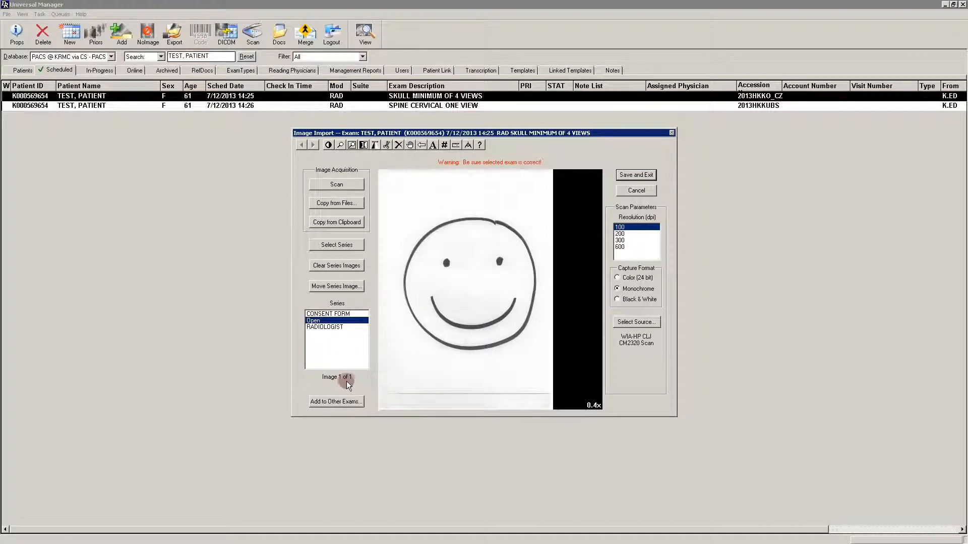
pyautogui.click(331, 328)
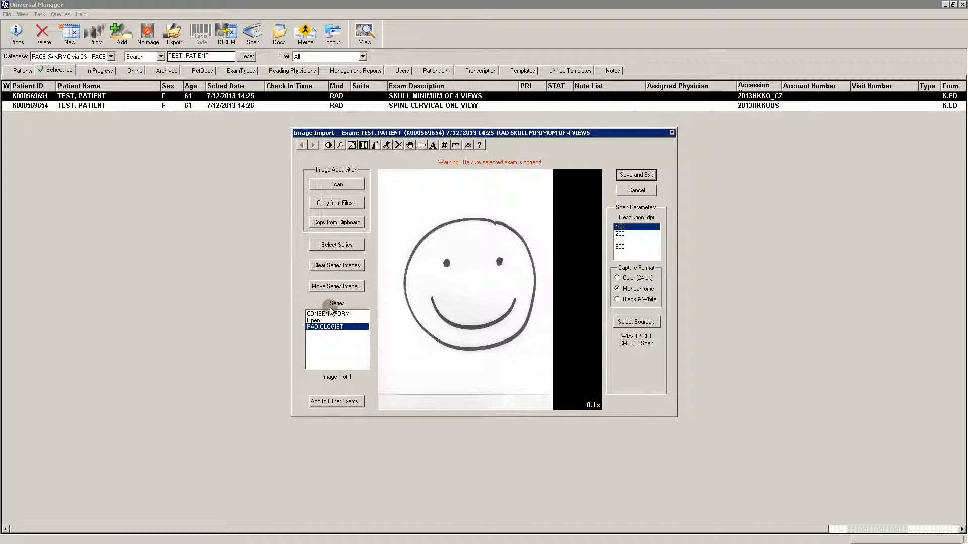
pyautogui.click(337, 245)
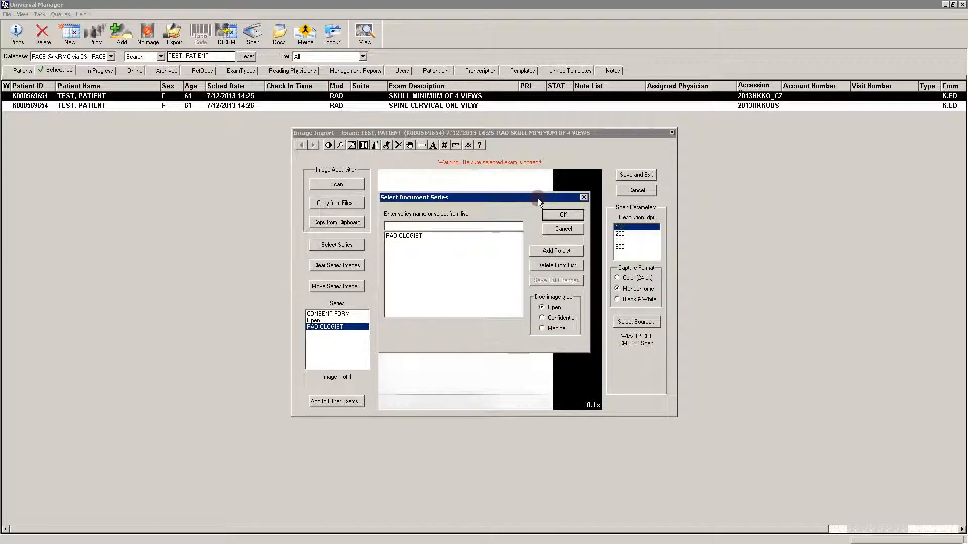
pyautogui.click(564, 229)
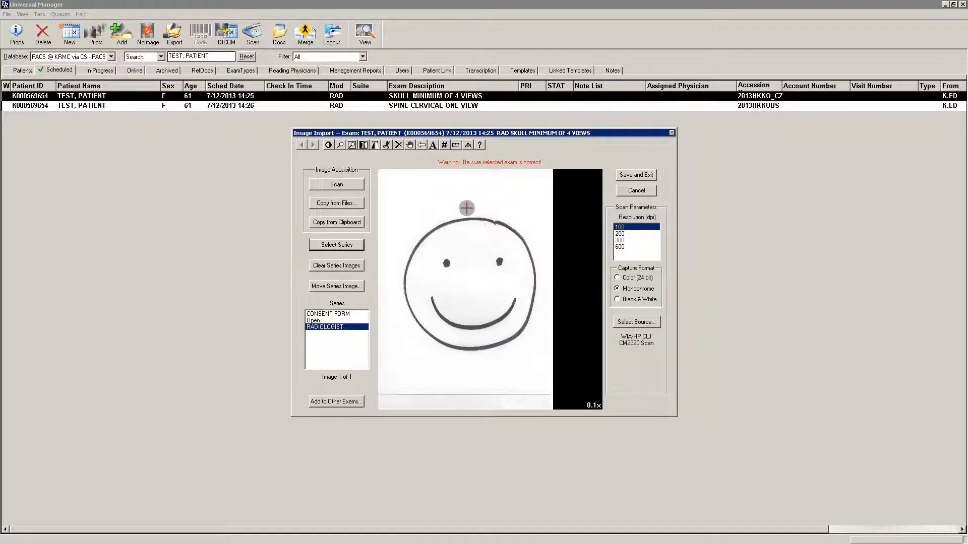
# Adjust the RADIOLOGIST image's window/level to darken the drawing and invert its greyscale.
pyautogui.click(328, 145)
pyautogui.moveTo(438, 298)
pyautogui.mouseDown()
pyautogui.moveTo(480, 307)
pyautogui.moveTo(479, 251)
pyautogui.mouseUp()
pyautogui.click(340, 146)
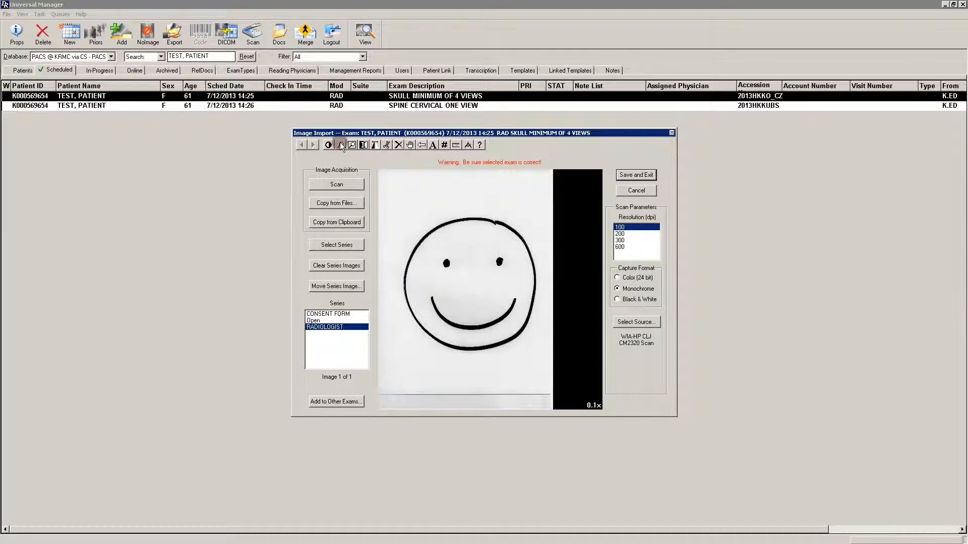
pyautogui.click(446, 260)
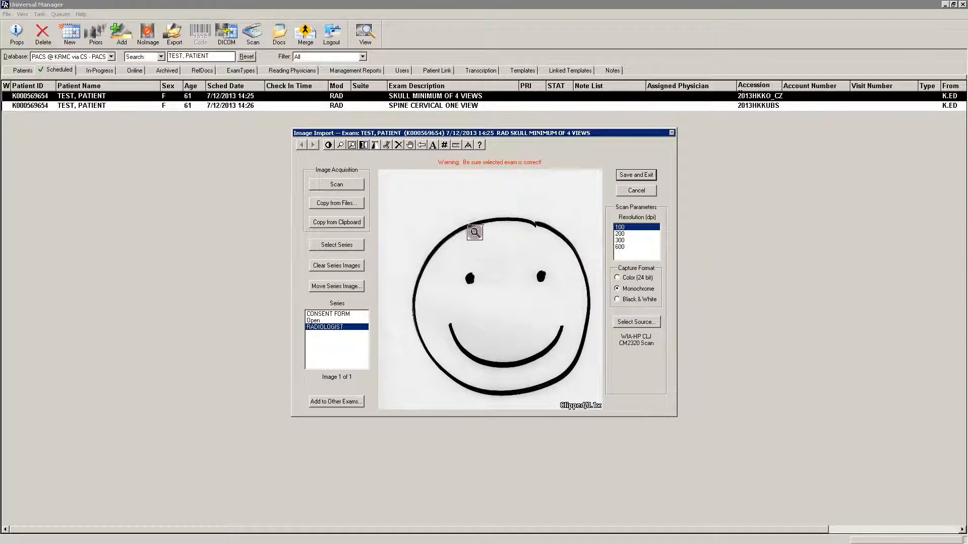
pyautogui.click(361, 146)
pyautogui.click(457, 214)
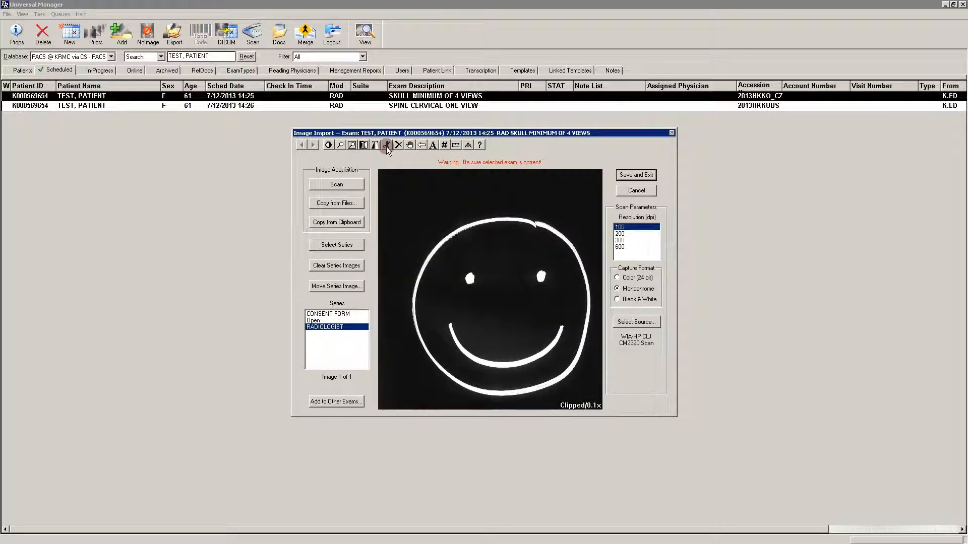
# Draw a crop box around the smiley face in the RADIOLOGIST image and preview the cropping for this image.
pyautogui.moveTo(386, 175); pyautogui.dragTo(604, 406)
pyautogui.moveTo(389, 315); pyautogui.dragTo(389, 296)
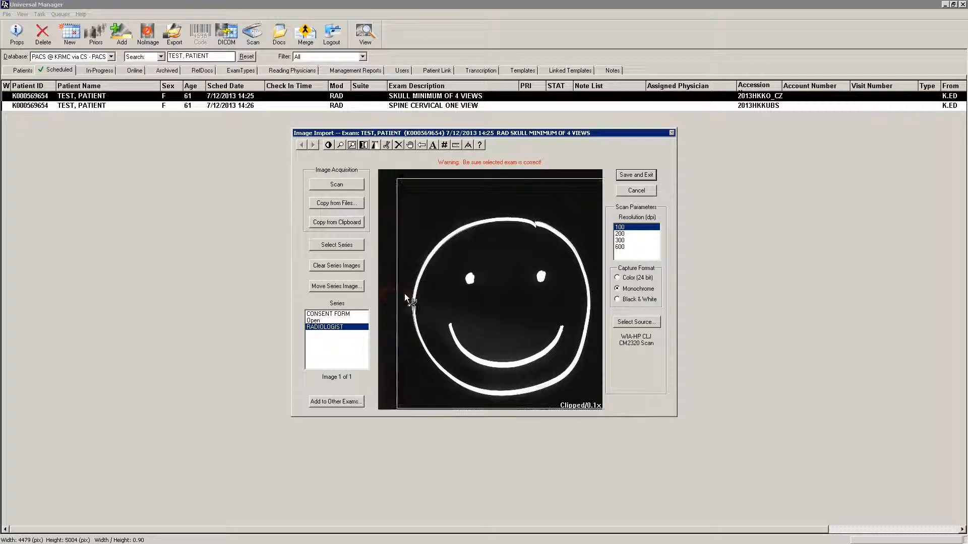
pyautogui.rightClick(421, 288)
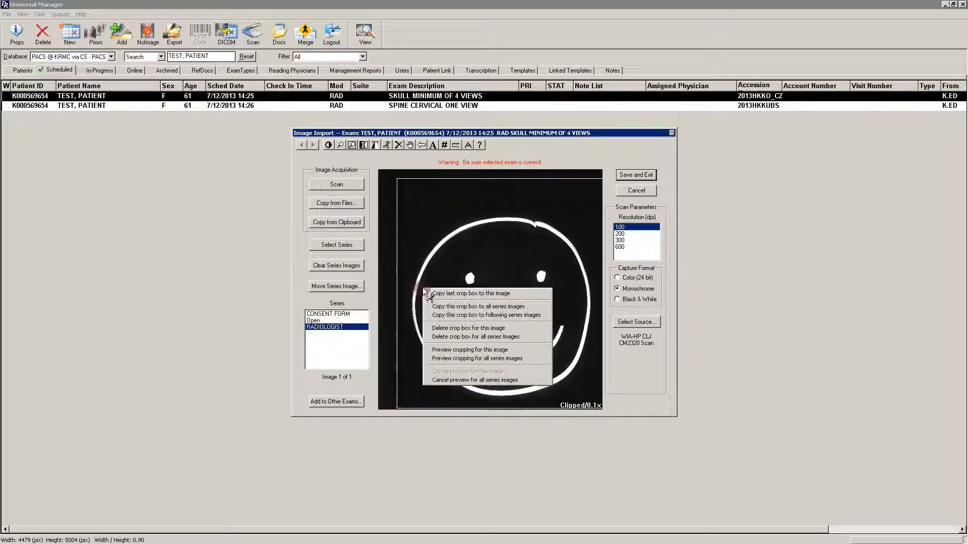
pyautogui.click(477, 349)
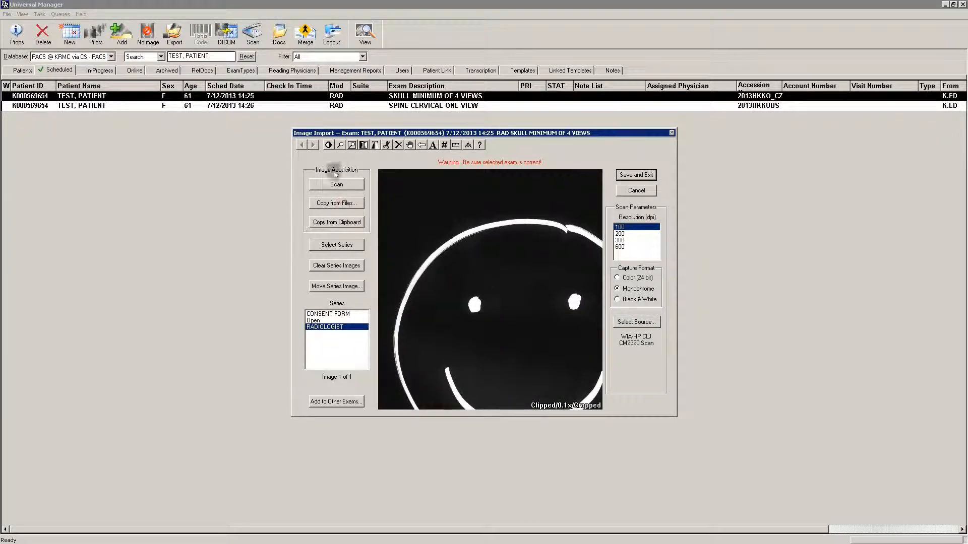
# Mirror the cropped RADIOLOGIST image right/left and open the window/level options for it.
pyautogui.click(340, 144)
pyautogui.click(482, 258)
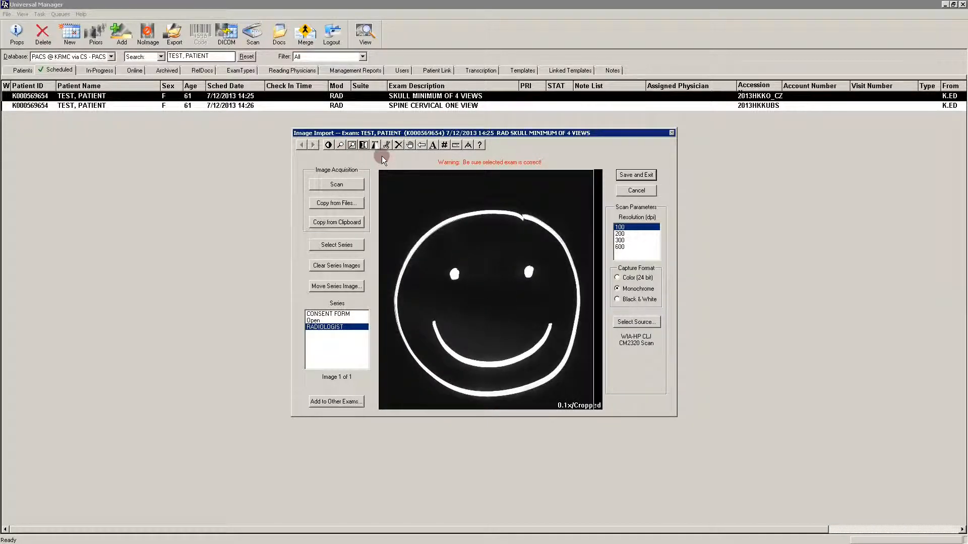
pyautogui.click(364, 146)
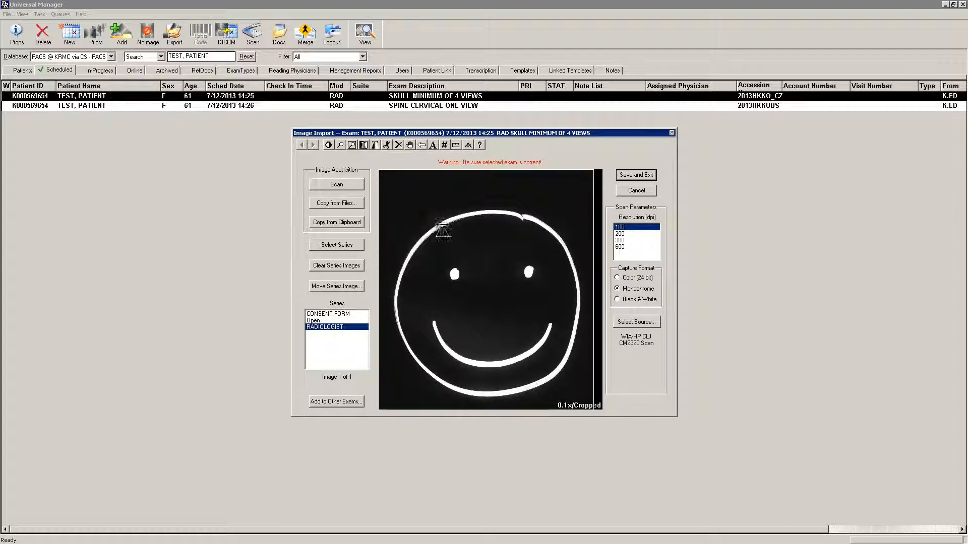
pyautogui.click(466, 238)
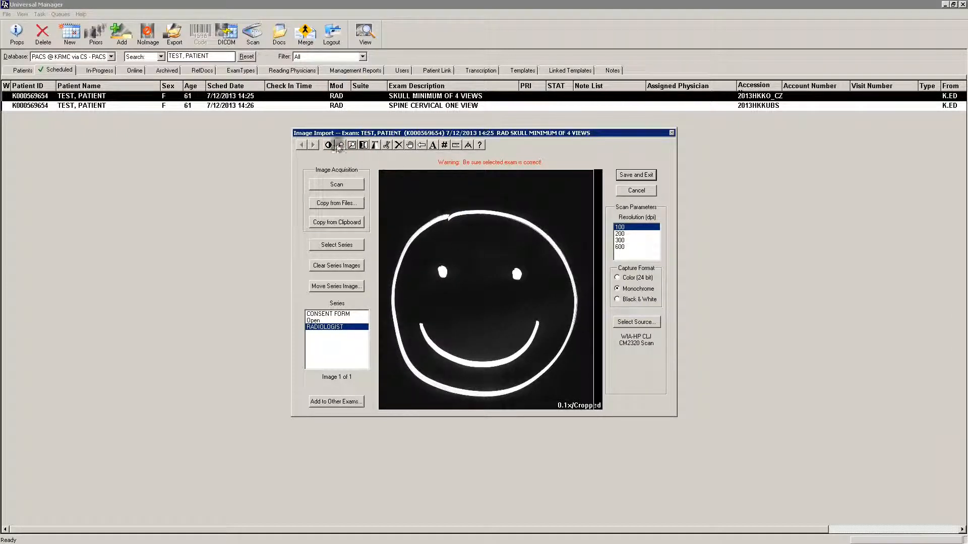
pyautogui.click(328, 145)
pyautogui.rightClick(466, 229)
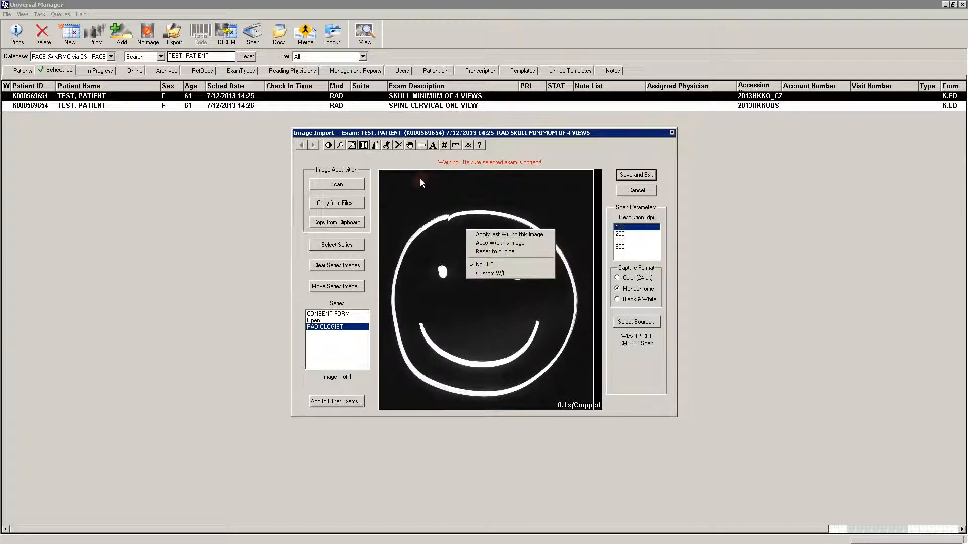
# Mirror the RADIOLOGIST image right/left two more times.
pyautogui.click(375, 144)
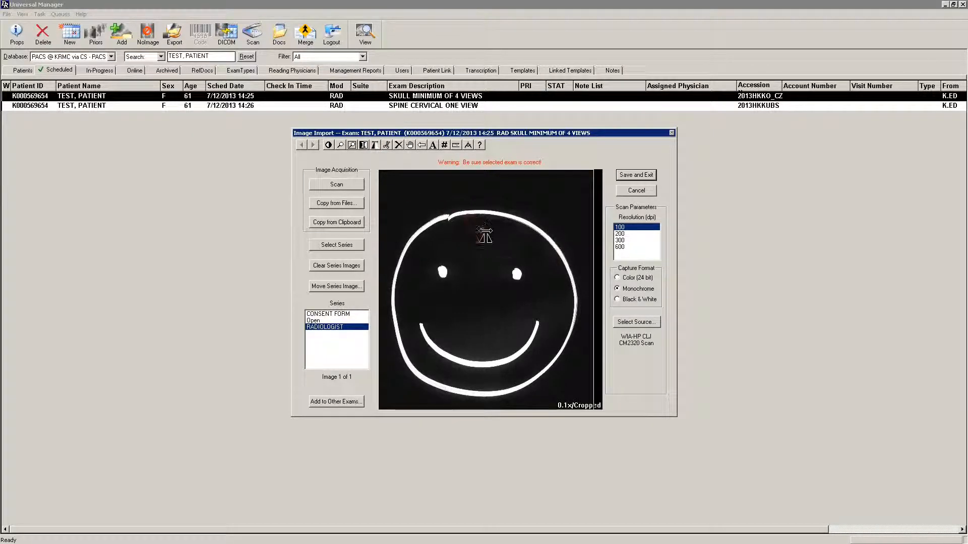
pyautogui.click(485, 246)
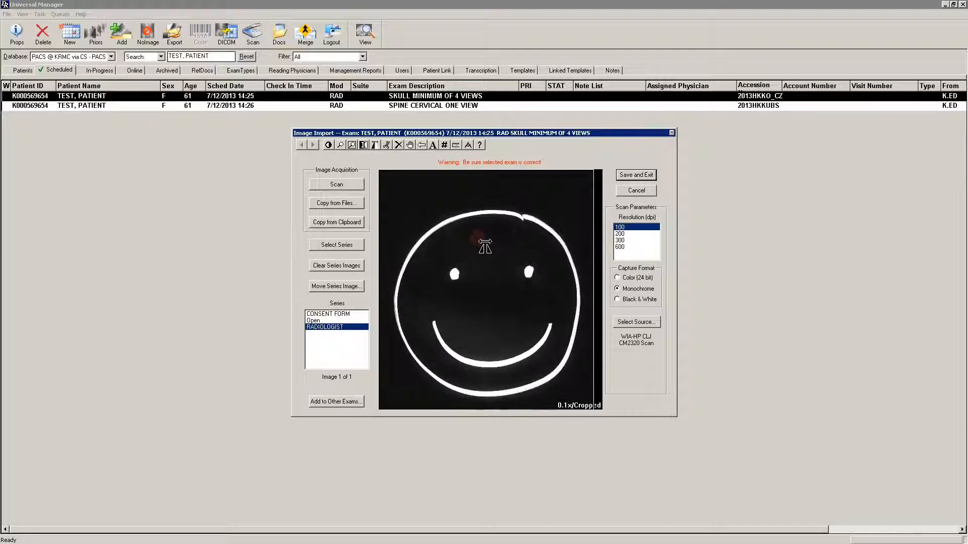
pyautogui.click(485, 246)
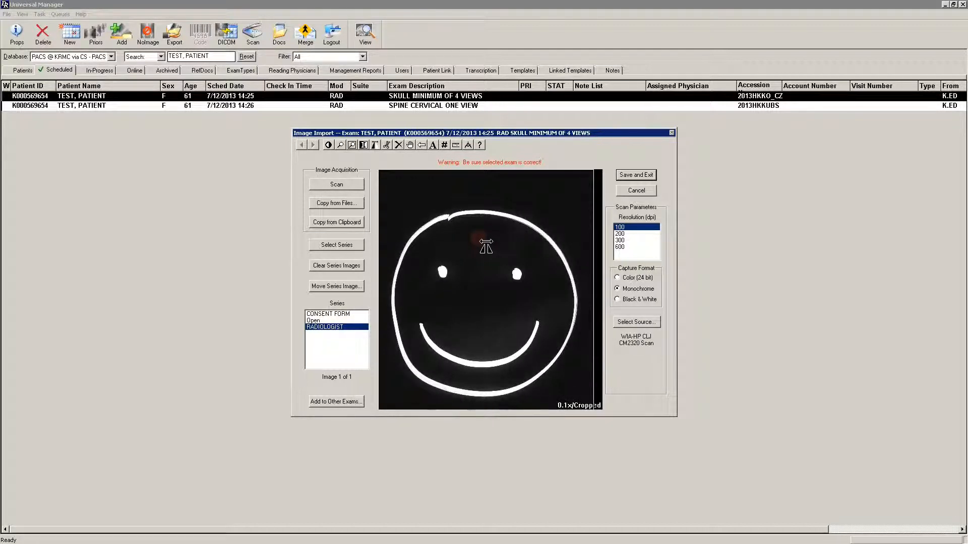
# Rotate the RADIOLOGIST image right by 90 degrees repeatedly until it has made a full turn.
pyautogui.rightClick(486, 246)
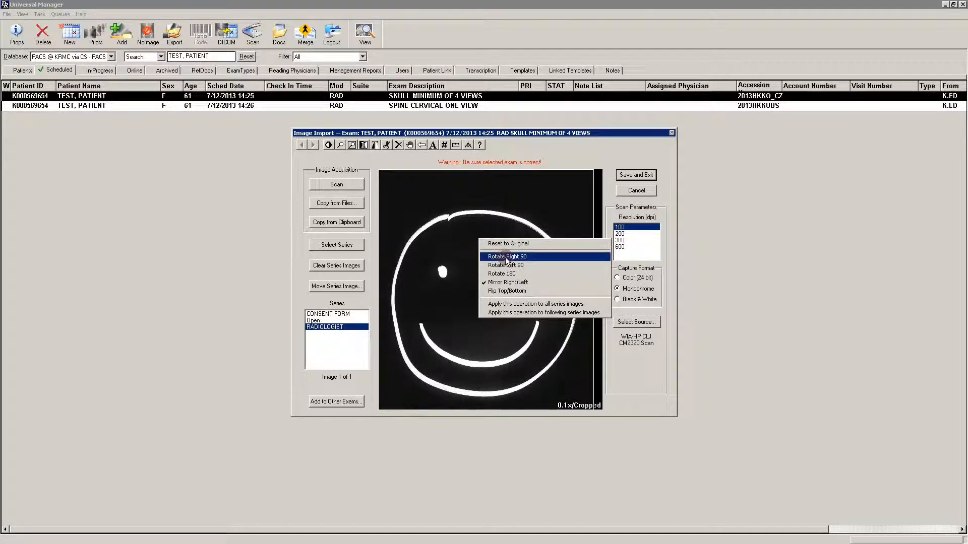
pyautogui.click(484, 257)
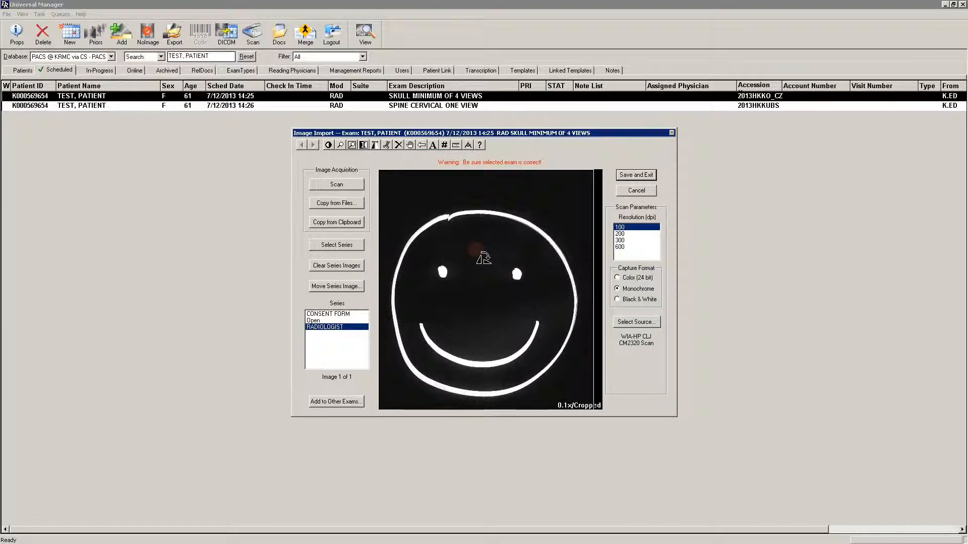
pyautogui.click(484, 259)
pyautogui.click(483, 258)
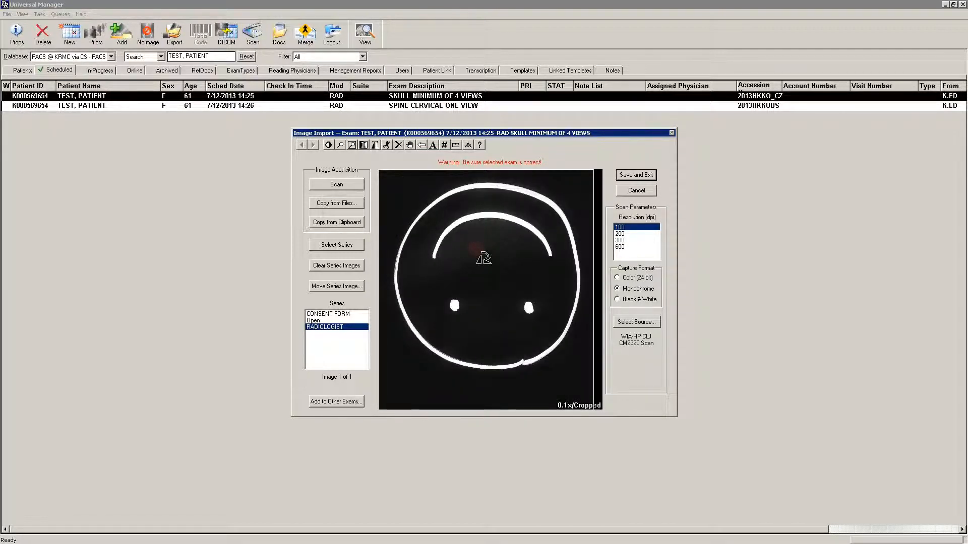
pyautogui.click(483, 259)
pyautogui.click(484, 258)
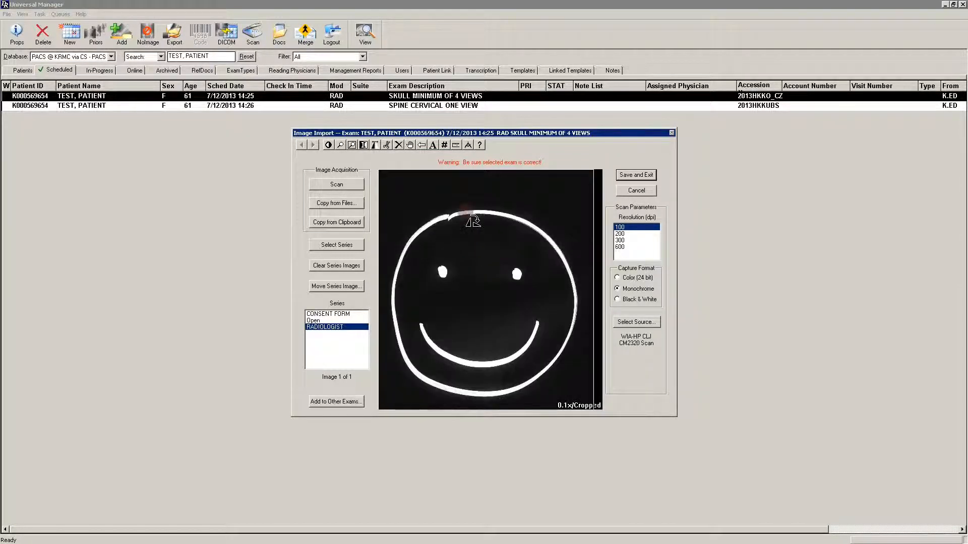
# Delete the RADIOLOGIST series image and scan a replacement at 100 dpi in Monochrome.
pyautogui.click(399, 145)
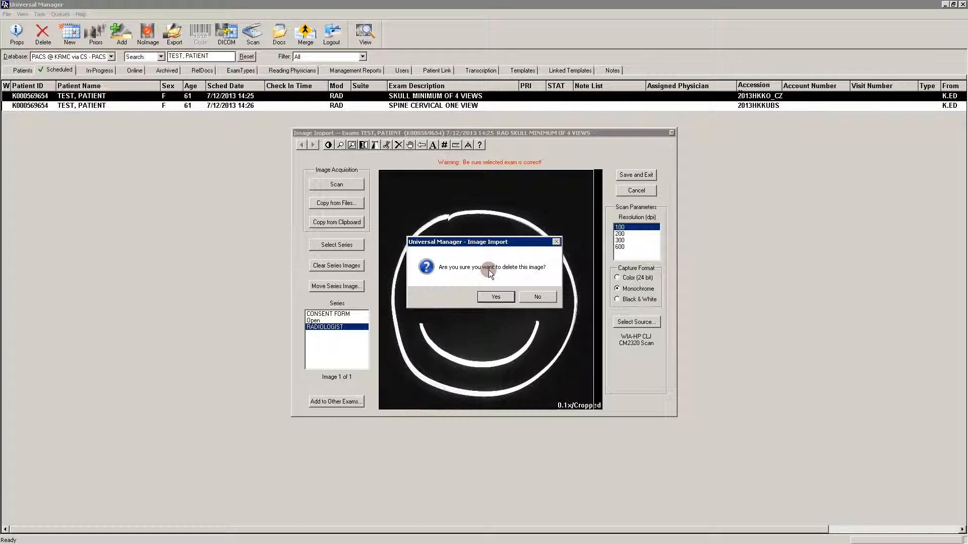
pyautogui.click(498, 297)
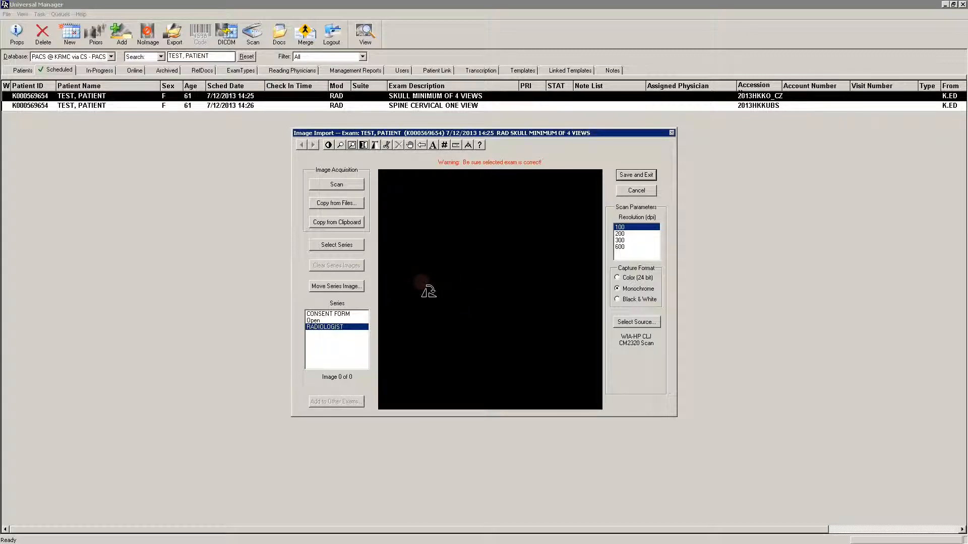
pyautogui.click(328, 325)
pyautogui.click(340, 185)
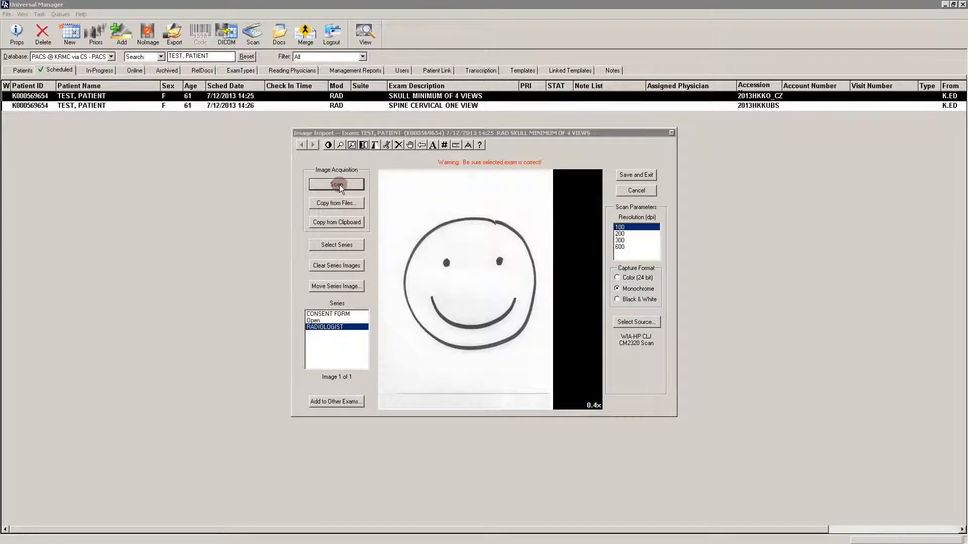
# Examine the label and direction options of the arrow annotation tool on the scanned RADIOLOGIST image.
pyautogui.click(410, 145)
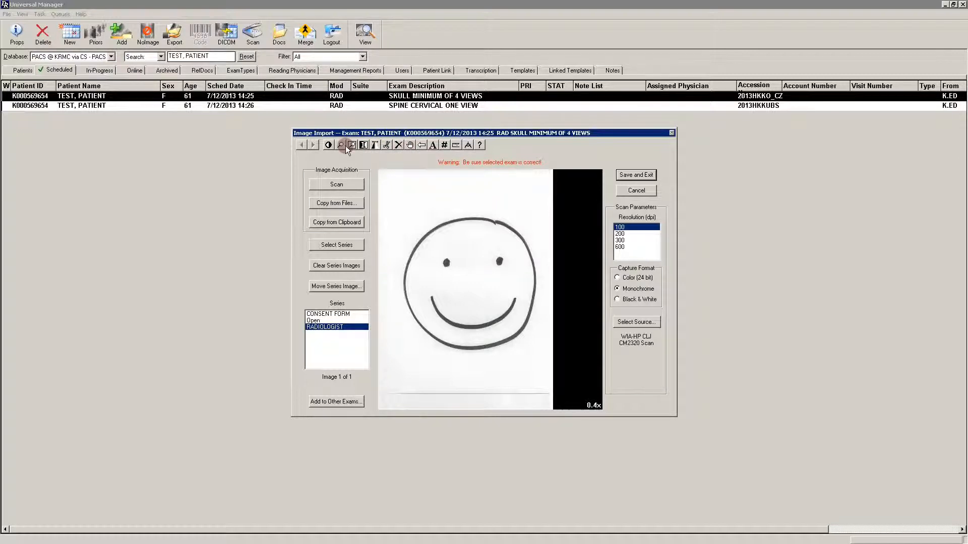
pyautogui.click(421, 145)
pyautogui.rightClick(475, 212)
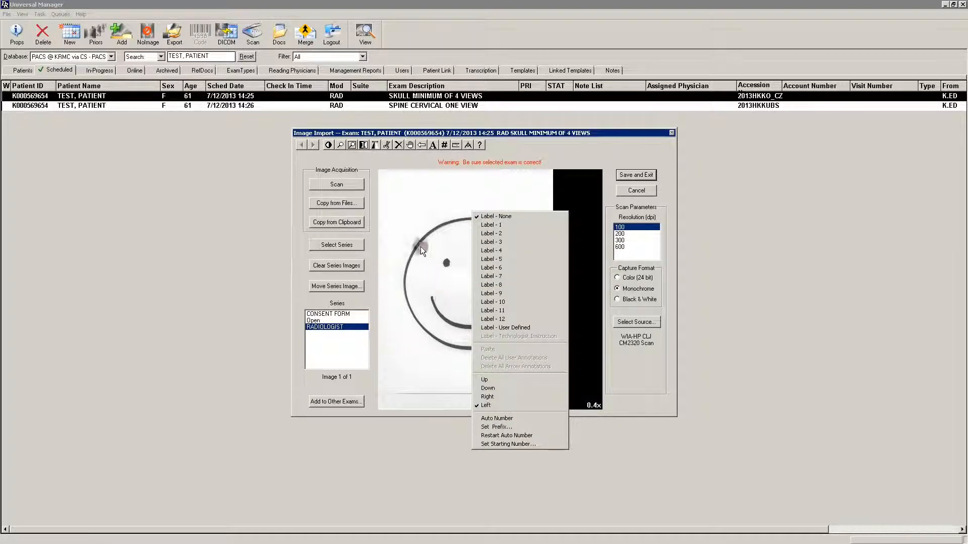
pyautogui.click(522, 156)
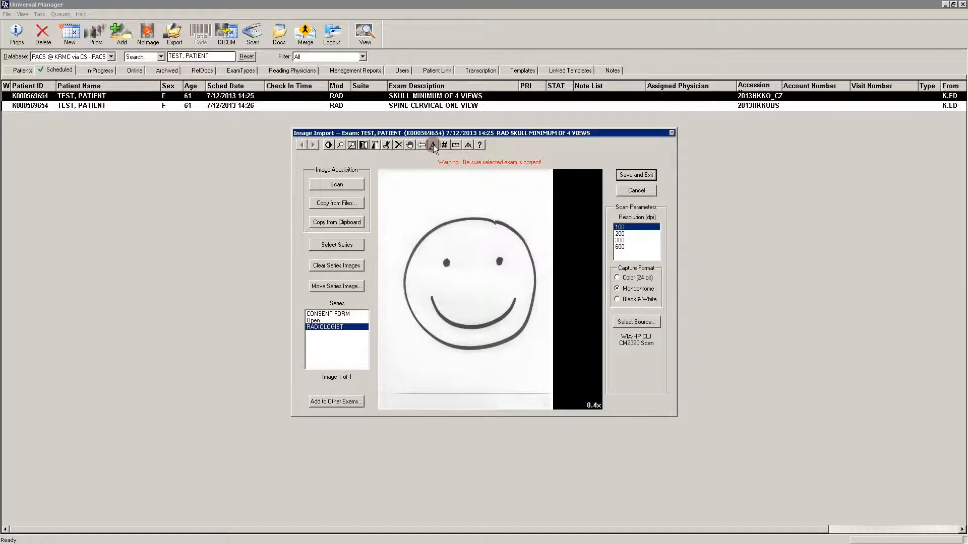
# Add the text annotation "This is text" above the smiley face on the scanned RADIOLOGIST image.
pyautogui.rightClick(452, 207)
pyautogui.click(469, 211)
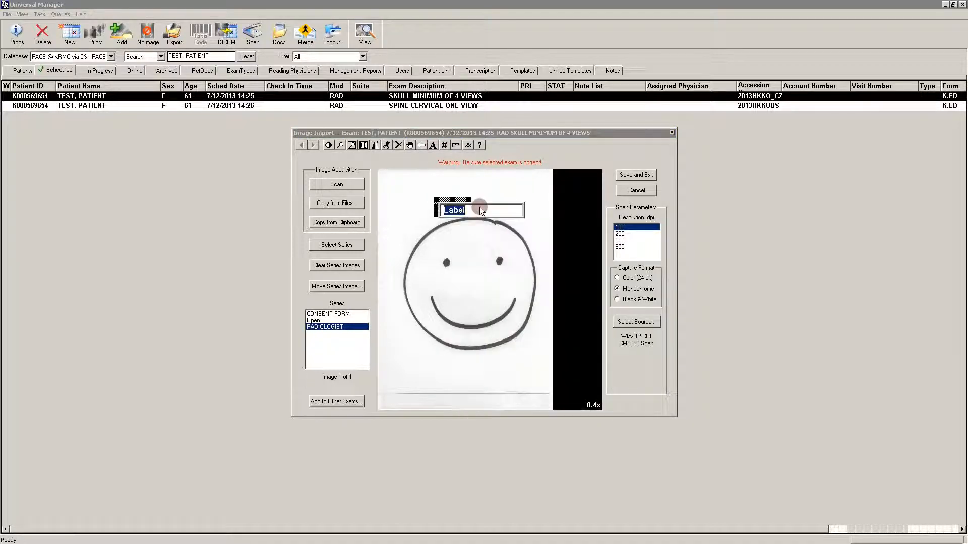
pyautogui.write('This is text')
pyautogui.press('Return')
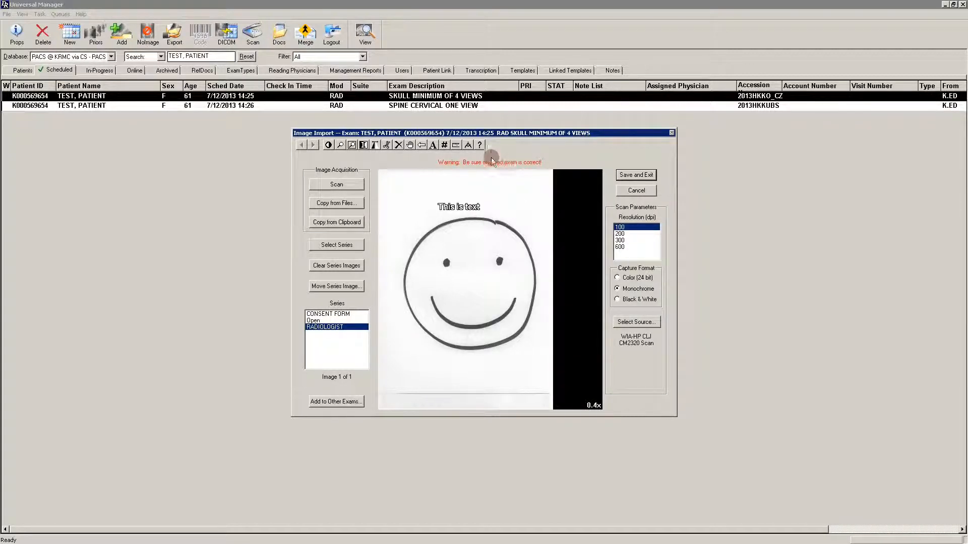
# View the image size calibration options without applying them and try the ruler tool on the smiley face image.
pyautogui.click(467, 144)
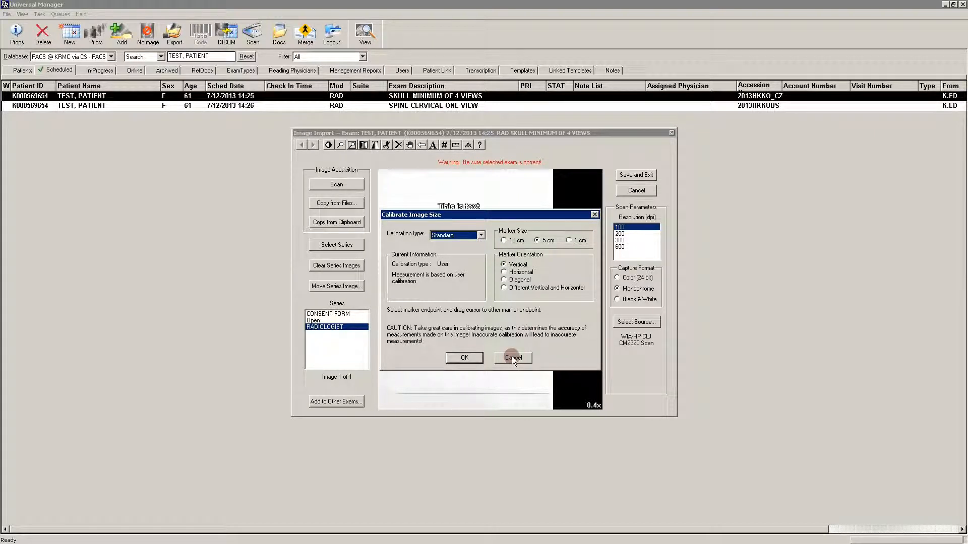
pyautogui.click(512, 357)
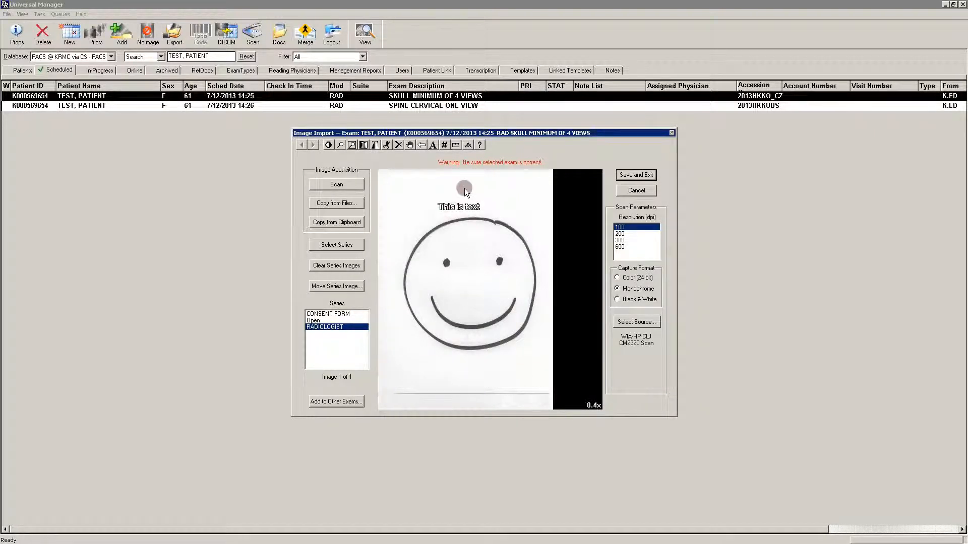
pyautogui.click(457, 146)
pyautogui.click(412, 216)
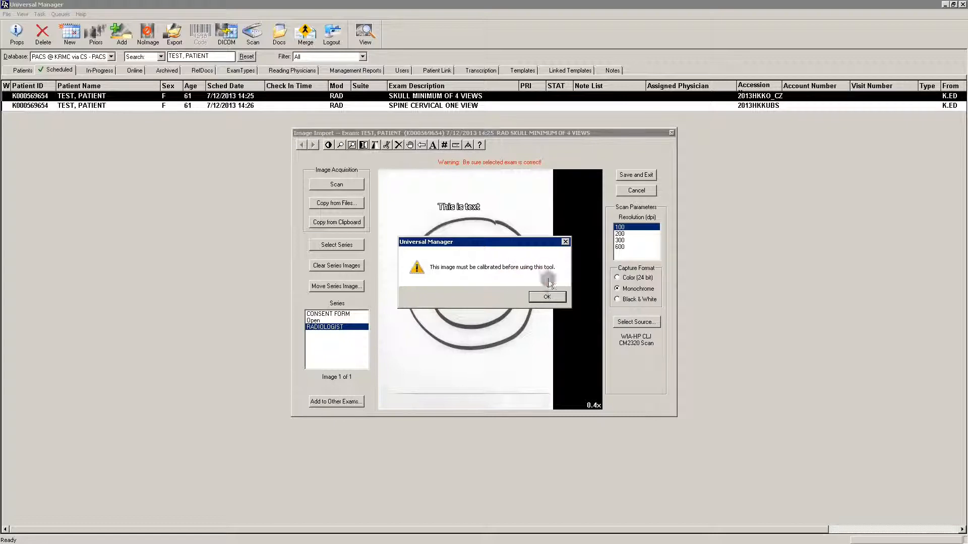
pyautogui.click(550, 297)
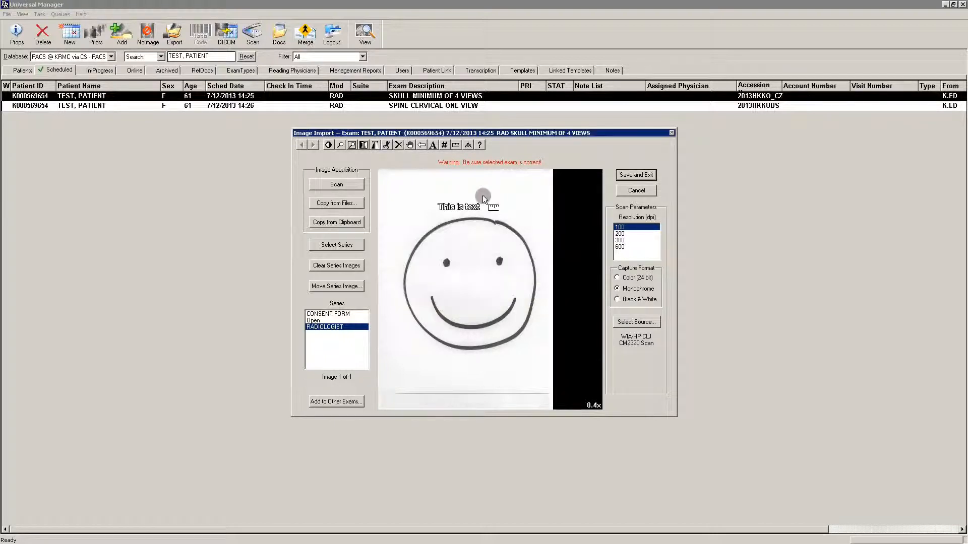
# Open the DR Systems Help from the image import window and close it again.
pyautogui.click(479, 146)
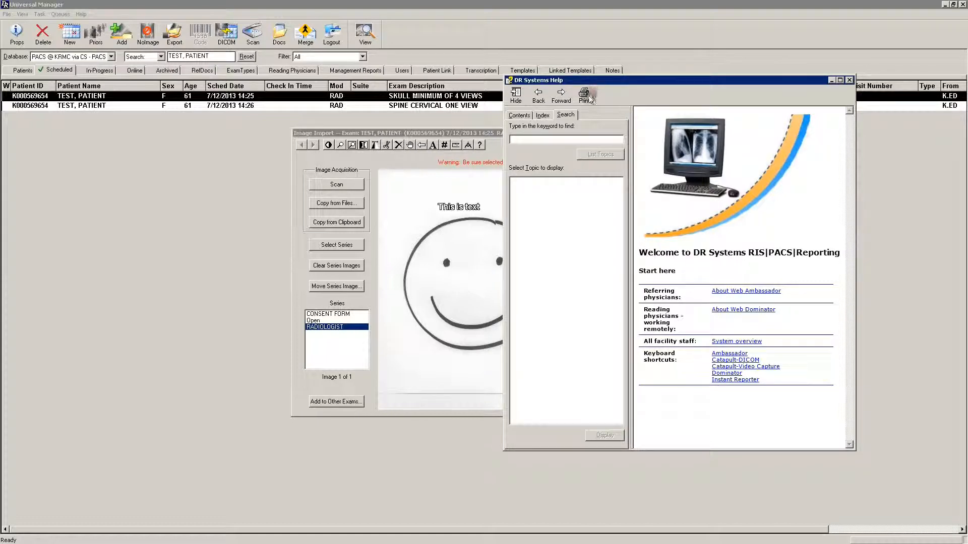
pyautogui.click(849, 80)
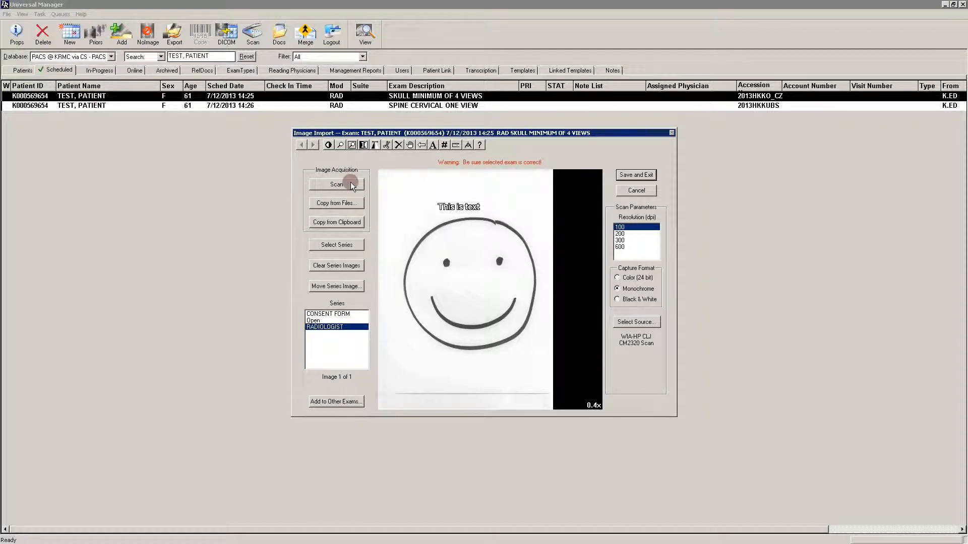
# Copy the Homer x-ray JPG file from Local Disk (C:) into the RADIOLOGIST series.
pyautogui.click(338, 204)
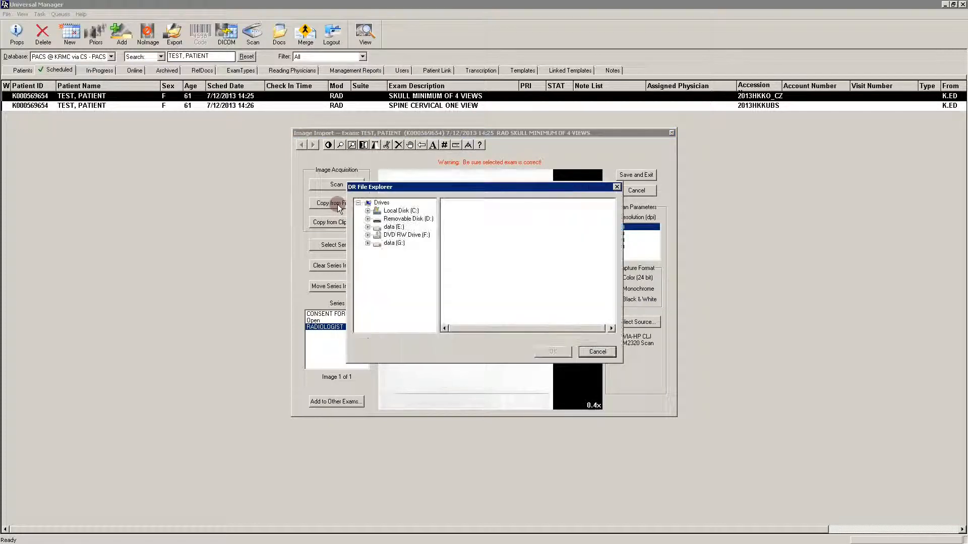
pyautogui.click(394, 212)
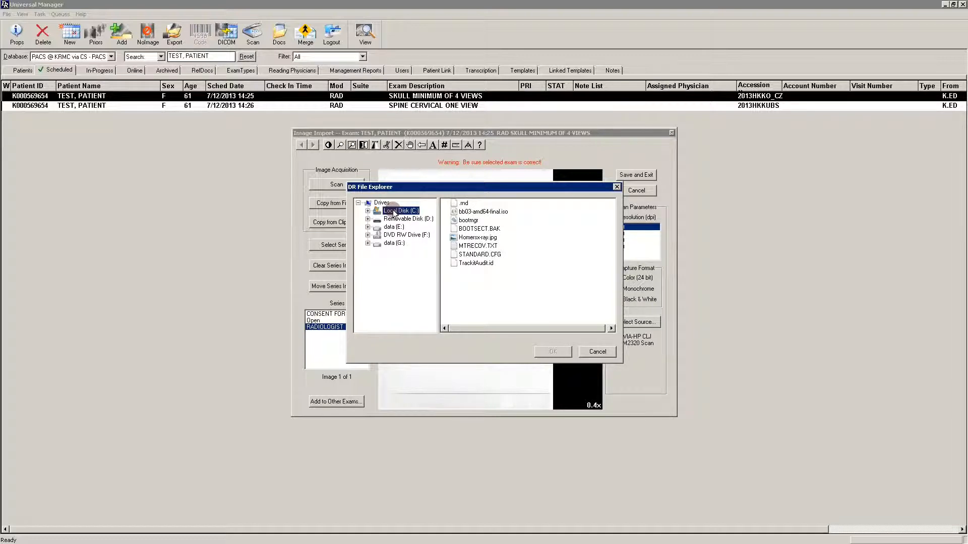
pyautogui.click(473, 238)
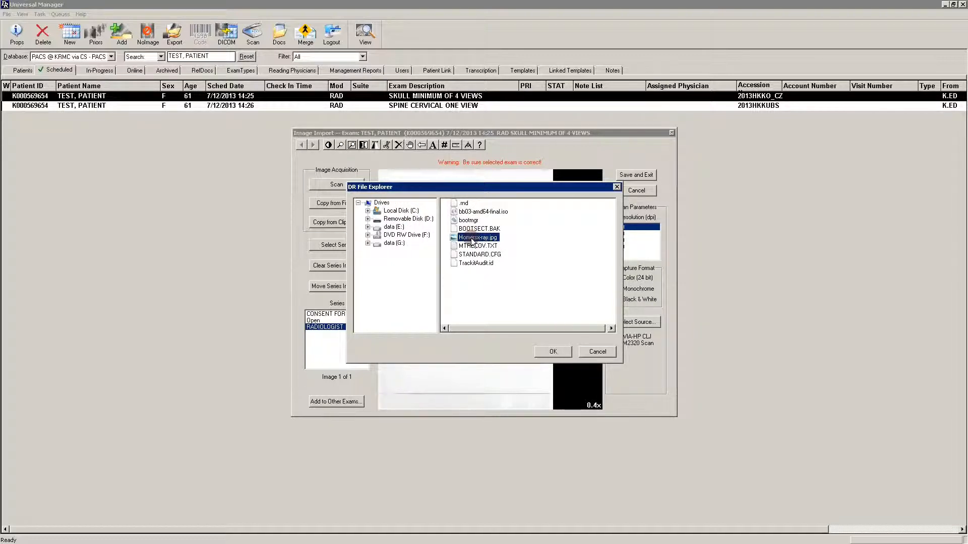
pyautogui.click(553, 351)
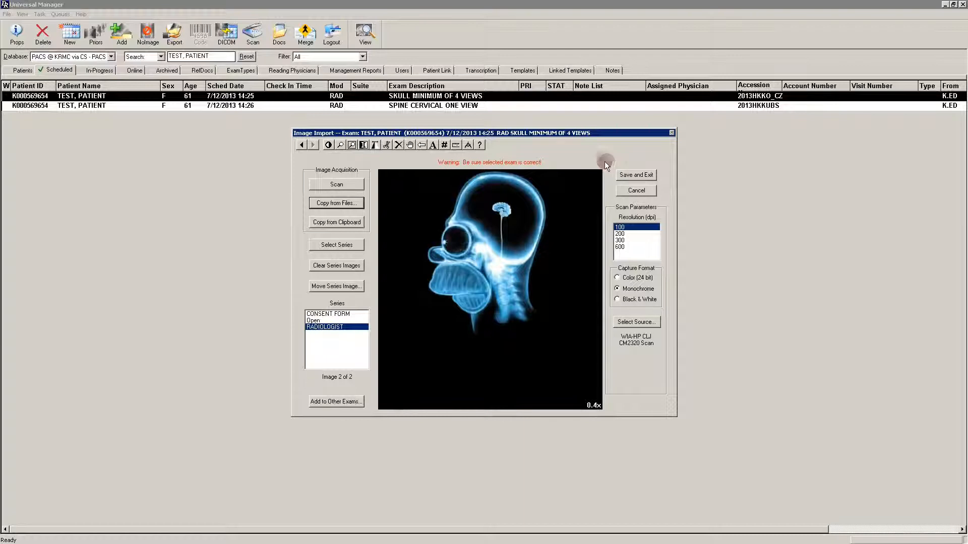
# Page back to the annotated smiley face scan in the RADIOLOGIST series and forward to the imported x-ray.
pyautogui.click(331, 328)
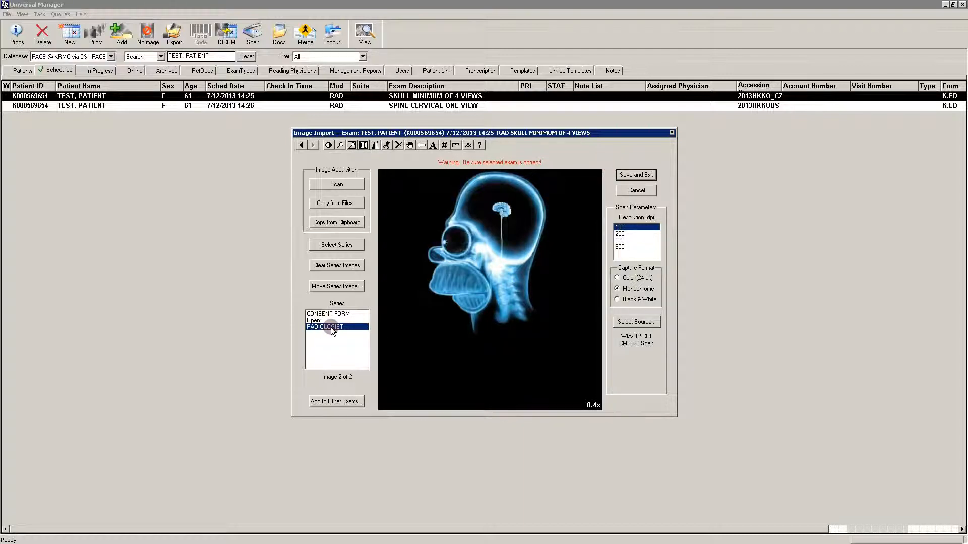
pyautogui.click(301, 144)
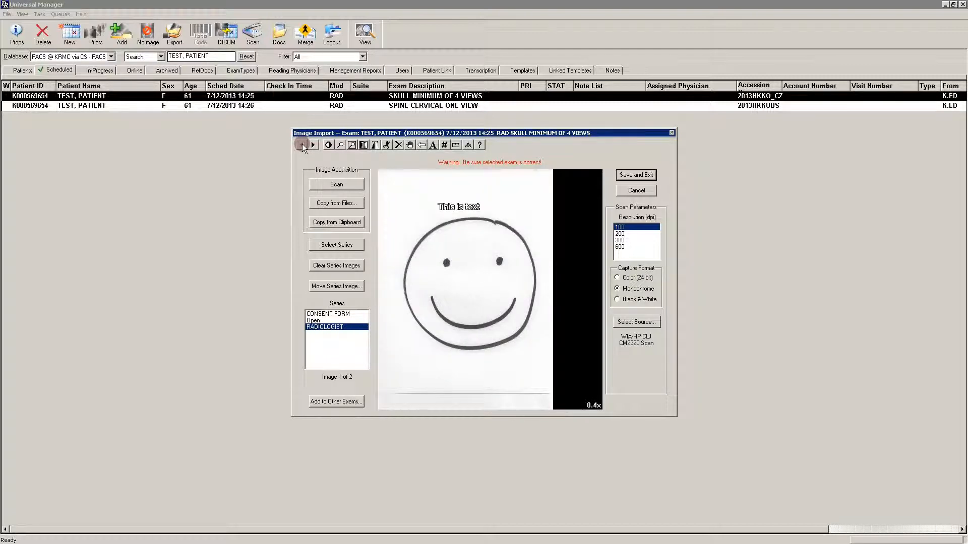
pyautogui.click(314, 144)
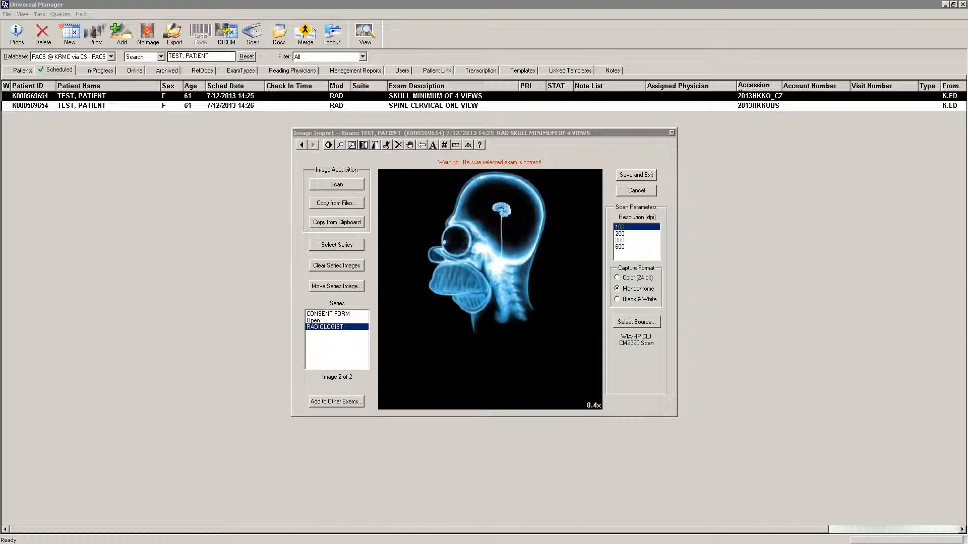
# Switch to Internet Explorer, copy the large Popeye picture, and import it from the clipboard into the RADIOLOGIST series in Universal Manager.
pyautogui.hotkey('alt', 'Tab')
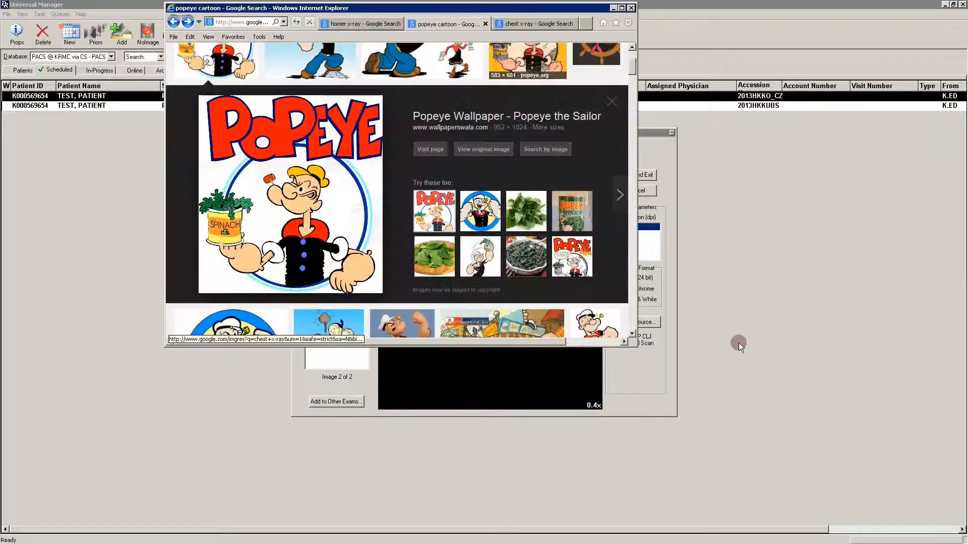
pyautogui.rightClick(276, 170)
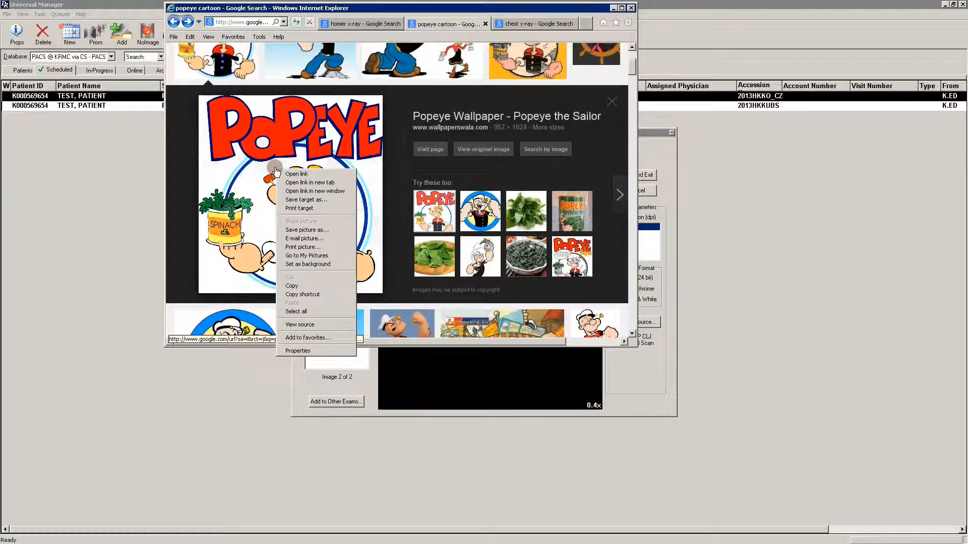
pyautogui.click(297, 287)
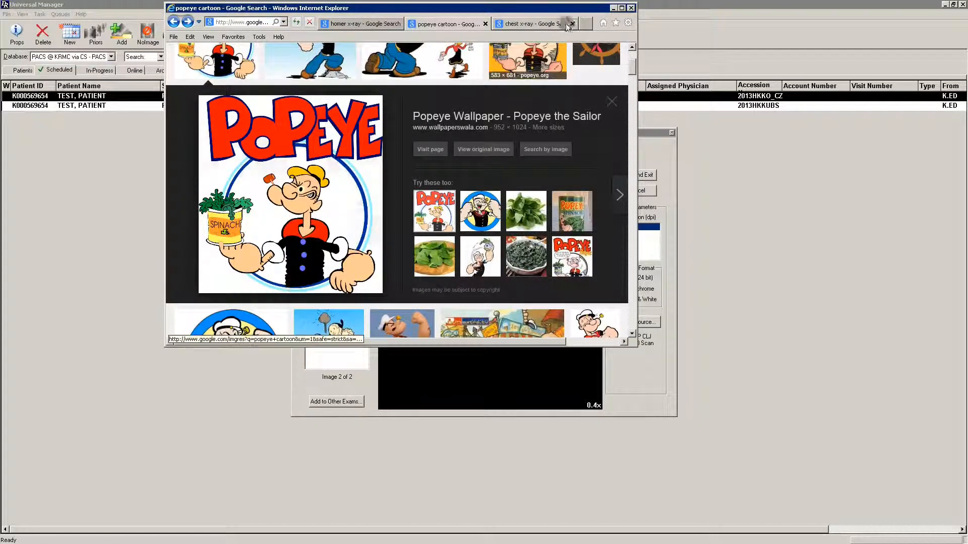
pyautogui.click(614, 9)
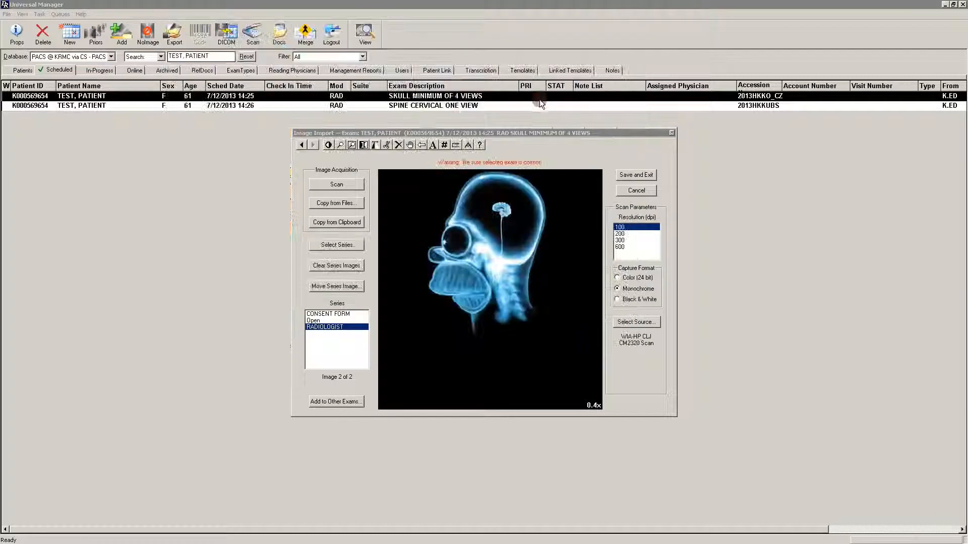
pyautogui.click(355, 221)
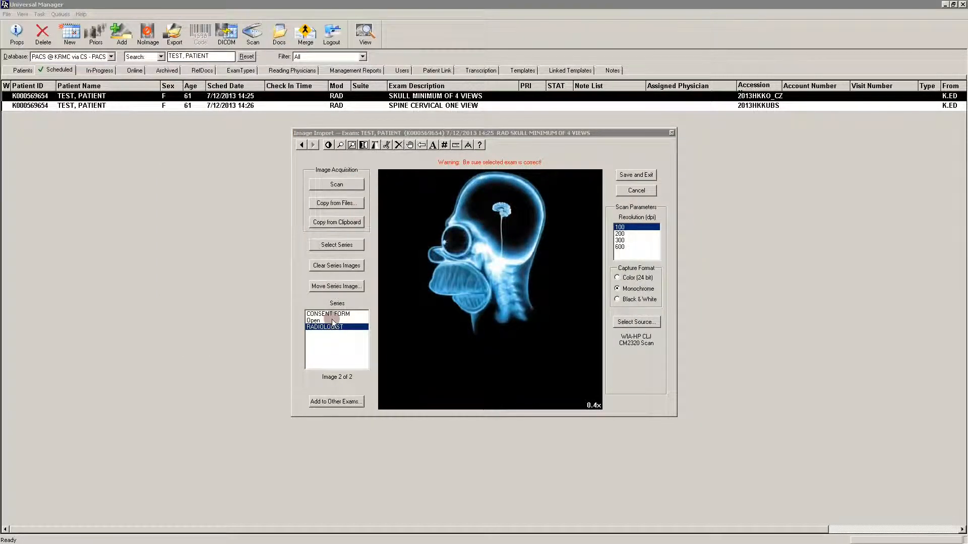
pyautogui.click(339, 204)
pyautogui.click(344, 223)
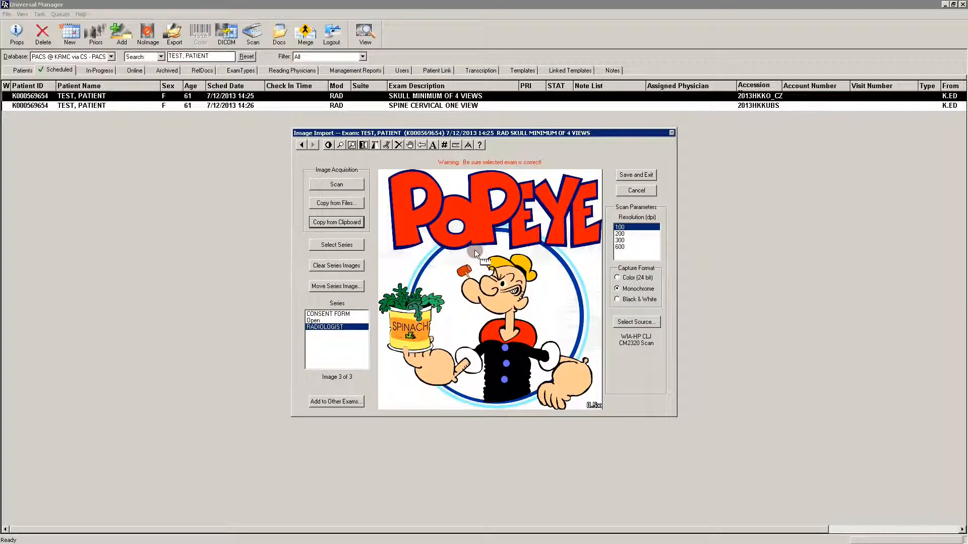
# Import the clipboard picture into the RADIOLOGIST series once in Black & White and once in Monochrome format.
pyautogui.click(618, 278)
pyautogui.click(618, 300)
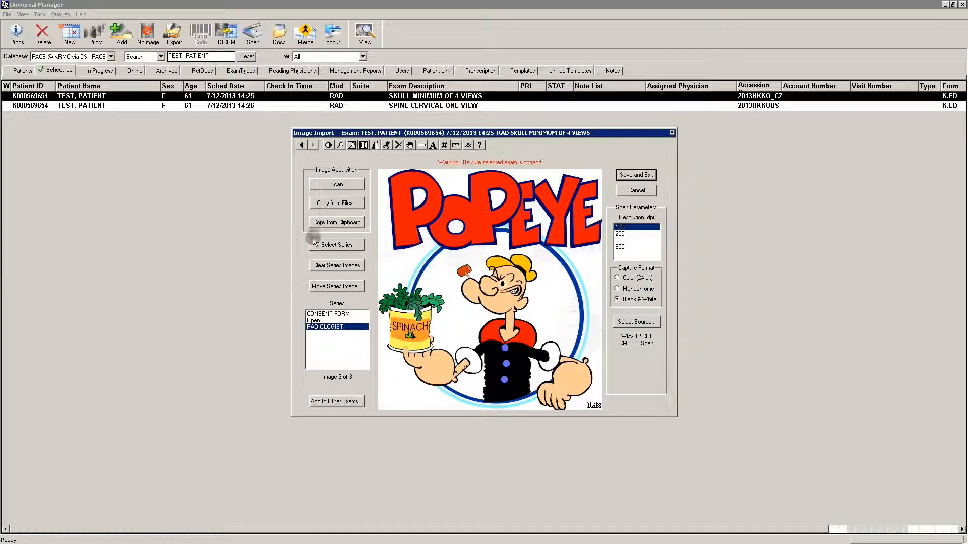
pyautogui.click(349, 222)
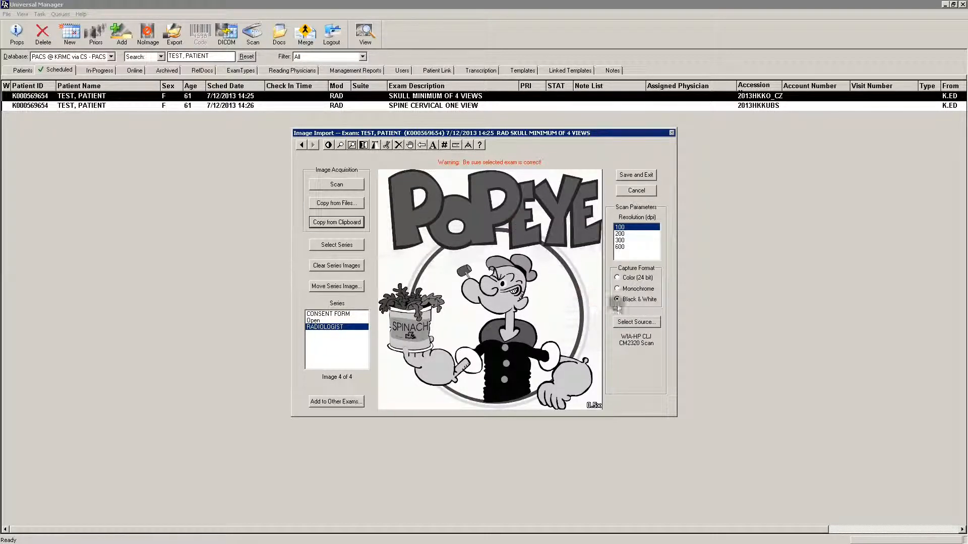
pyautogui.click(617, 288)
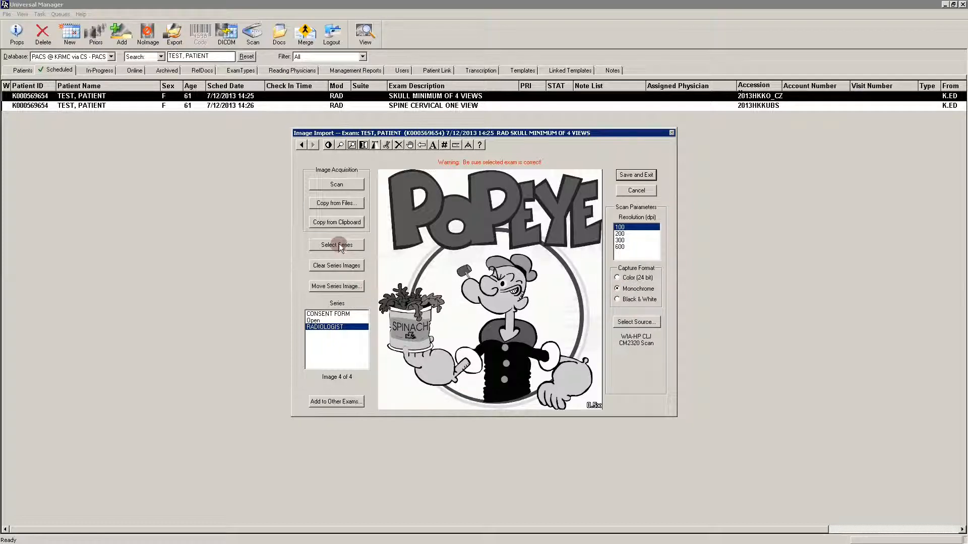
pyautogui.click(340, 223)
# Set the capture format to Color (24 bit) and import the clipboard picture into the RADIOLOGIST series again.
pyautogui.click(617, 277)
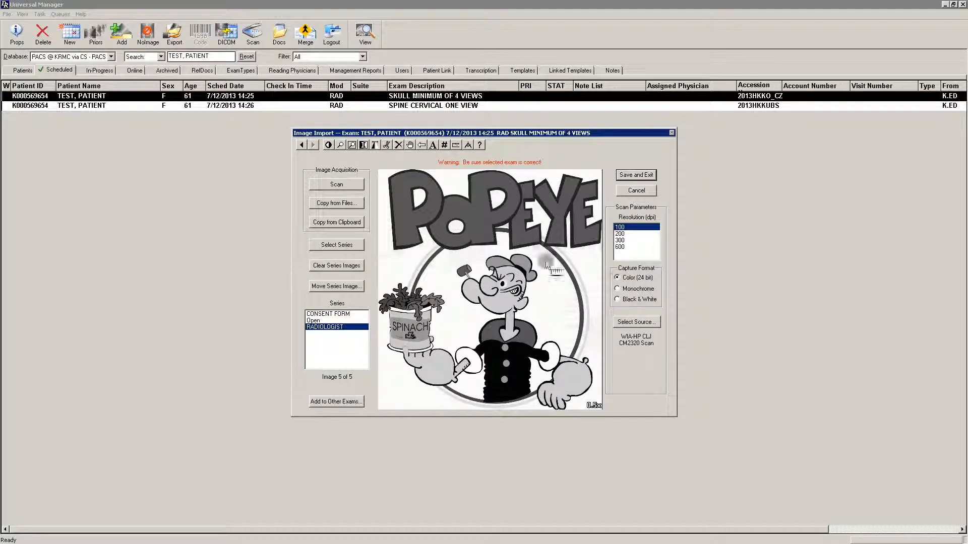
pyautogui.click(353, 225)
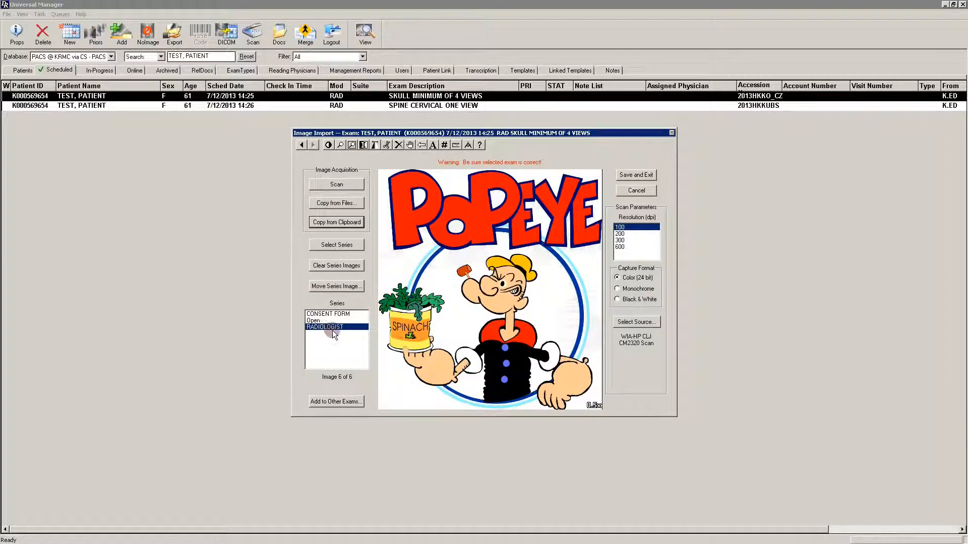
# Delete the two grey Popeye copies from the RADIOLOGIST series and page through the remaining color images.
pyautogui.click(301, 145)
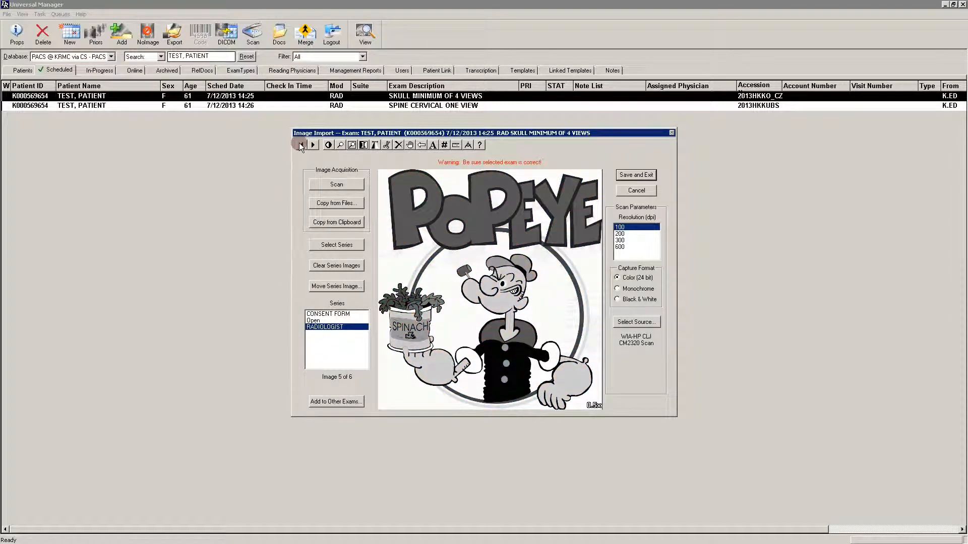
pyautogui.click(300, 144)
pyautogui.click(300, 145)
pyautogui.click(312, 145)
pyautogui.click(402, 147)
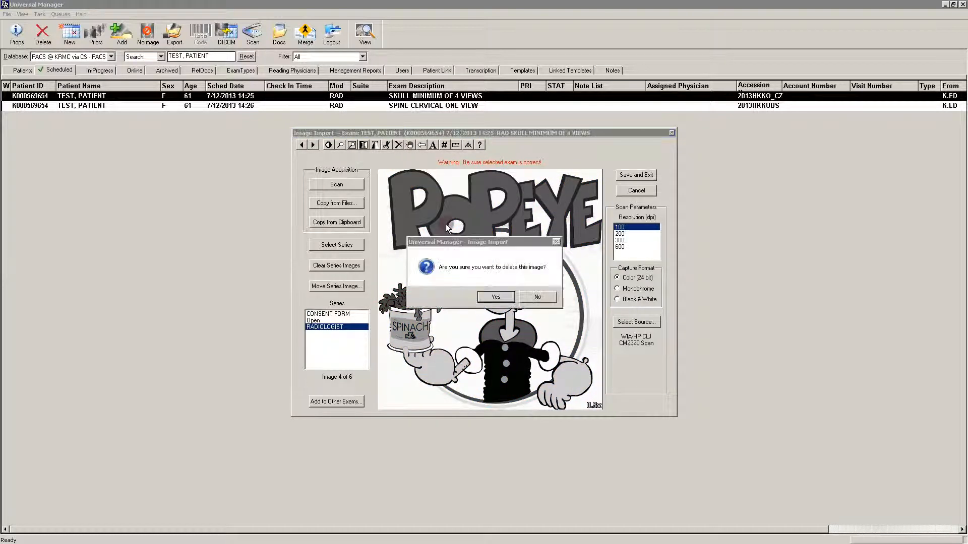
pyautogui.click(504, 301)
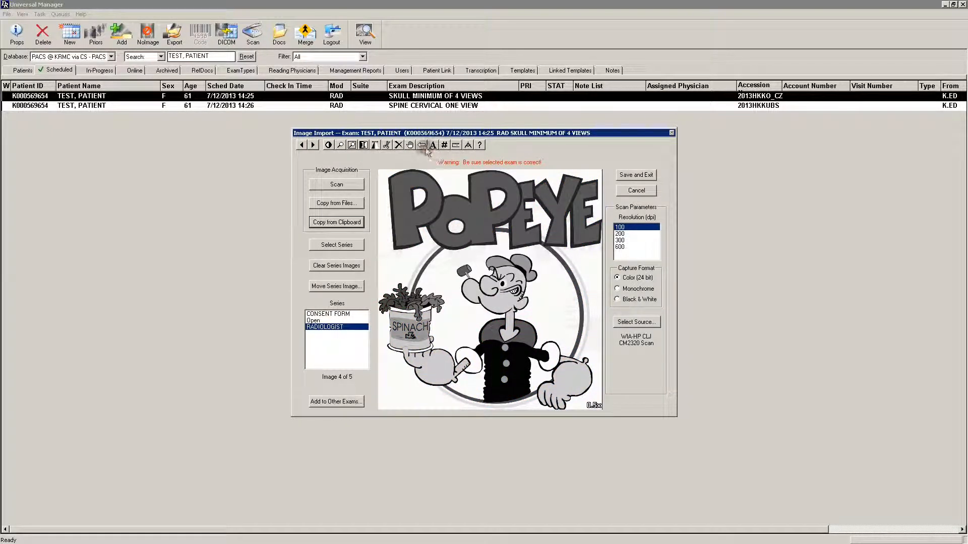
pyautogui.click(399, 145)
pyautogui.click(501, 299)
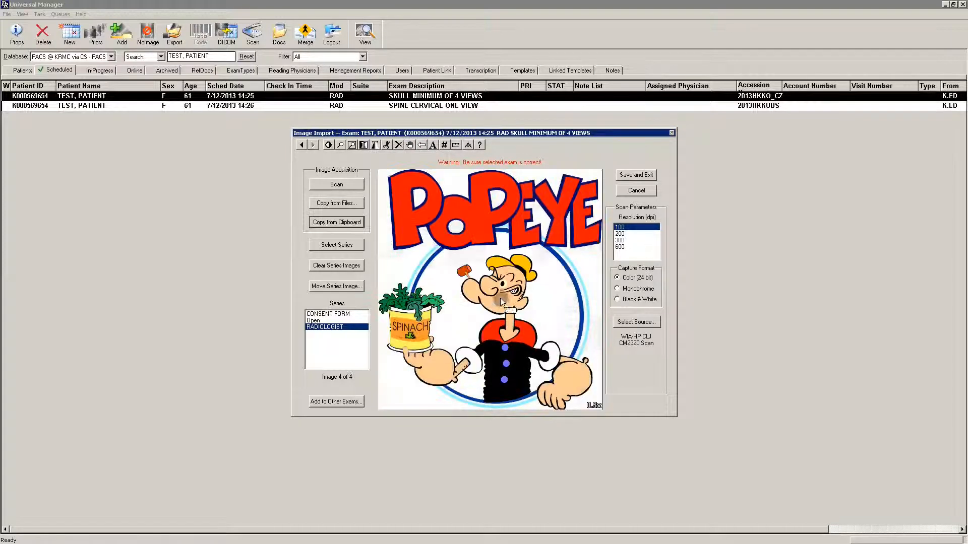
pyautogui.click(302, 145)
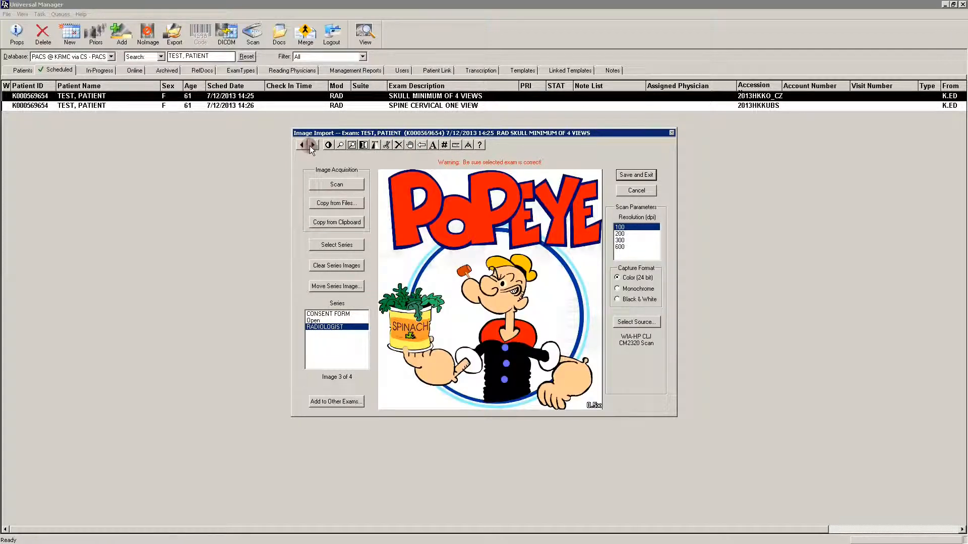
pyautogui.click(312, 146)
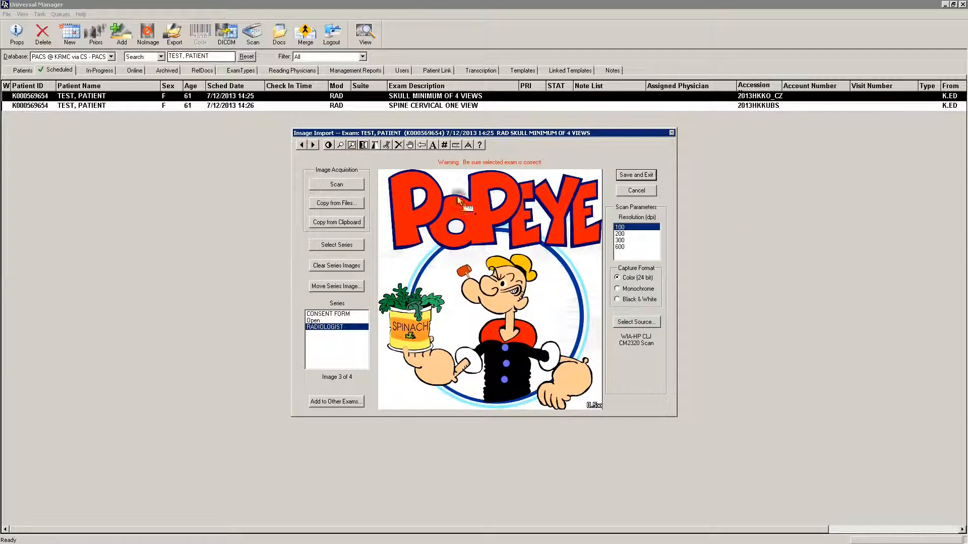
# Delete the duplicate color Popeye image from the RADIOLOGIST series and page back to the series' first image.
pyautogui.click(399, 145)
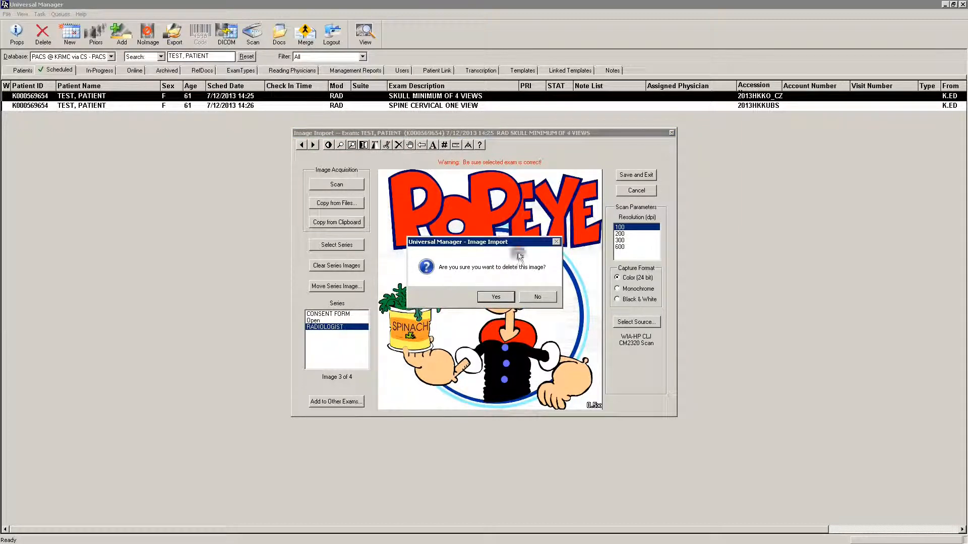
pyautogui.click(497, 298)
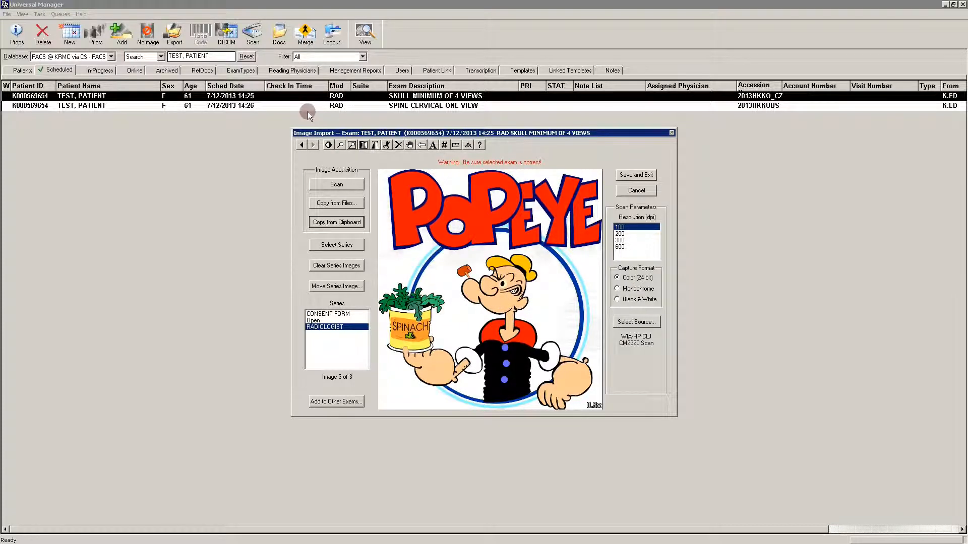
pyautogui.click(302, 145)
pyautogui.click(302, 146)
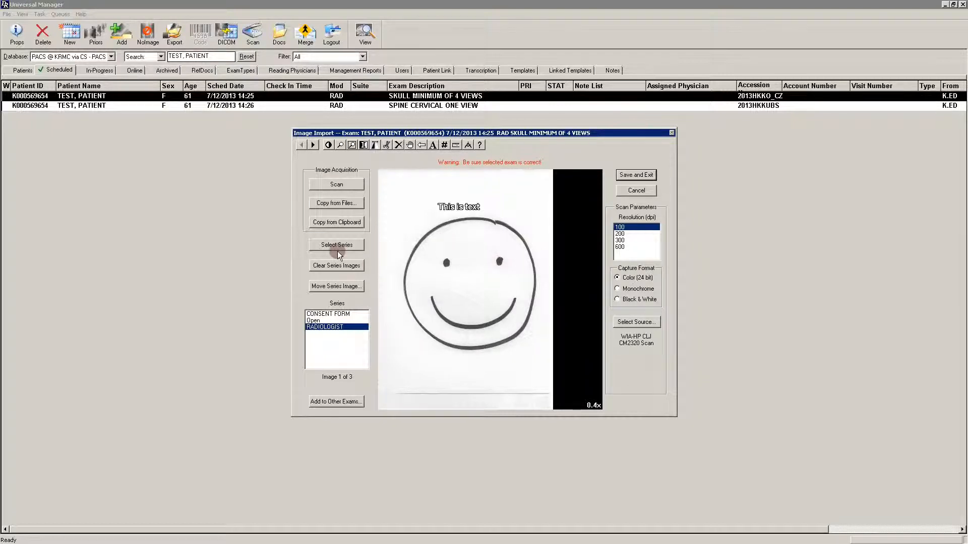
# Clear all images from the CONSENT FORM series.
pyautogui.click(325, 315)
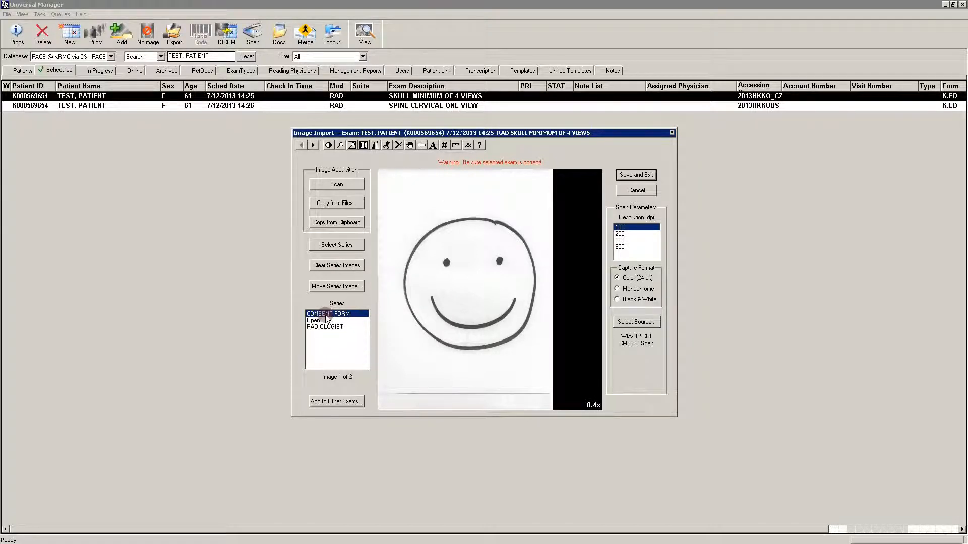
pyautogui.click(342, 266)
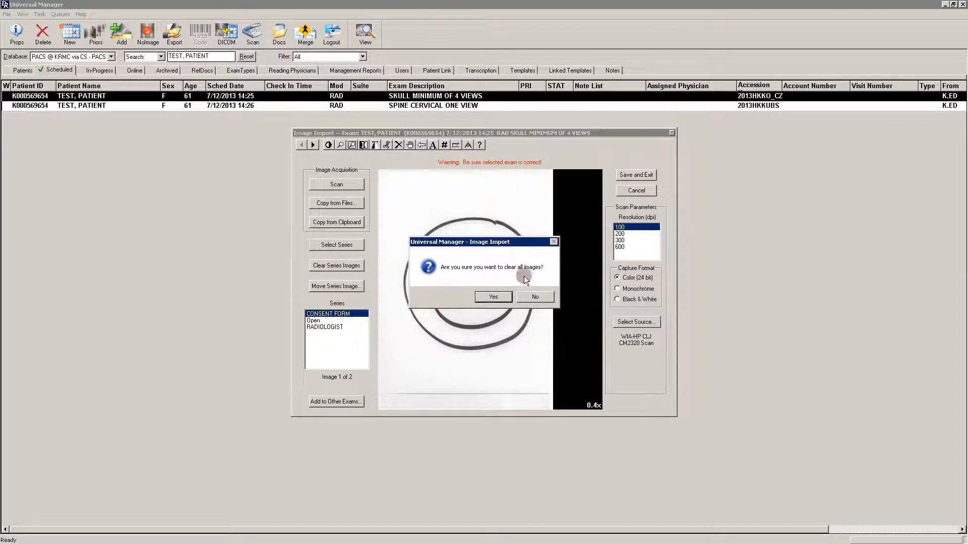
pyautogui.click(494, 297)
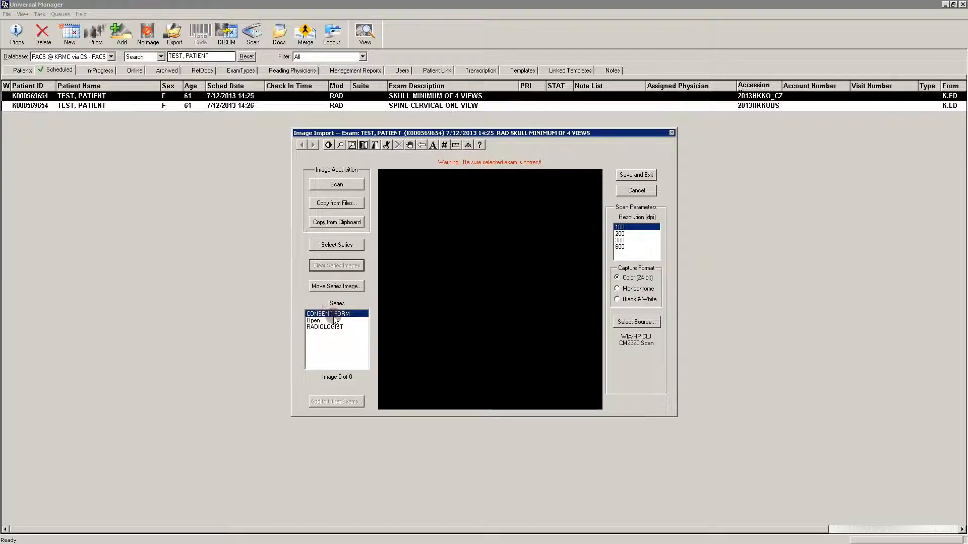
# Move the Popeye image from the RADIOLOGIST series to the CONSENT FORM series and display it there.
pyautogui.click(345, 286)
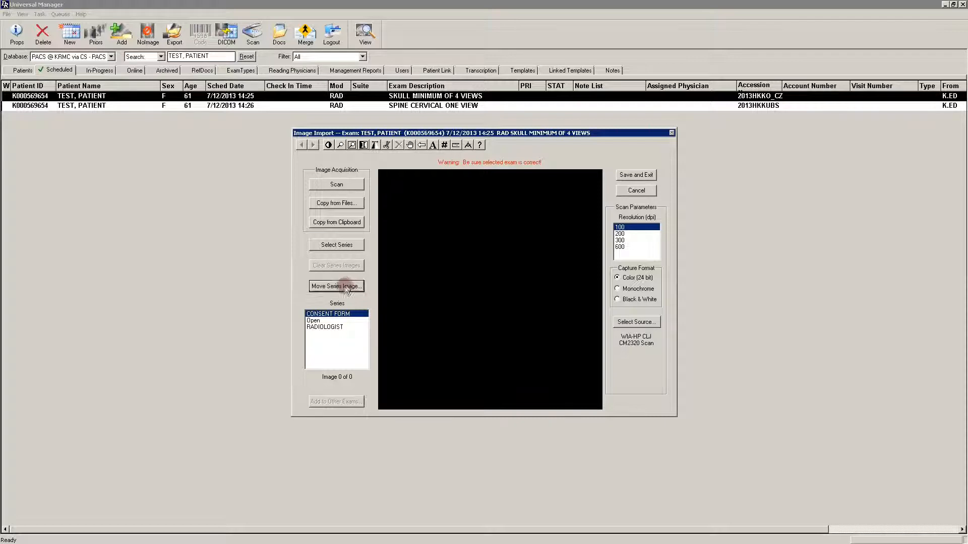
pyautogui.click(325, 326)
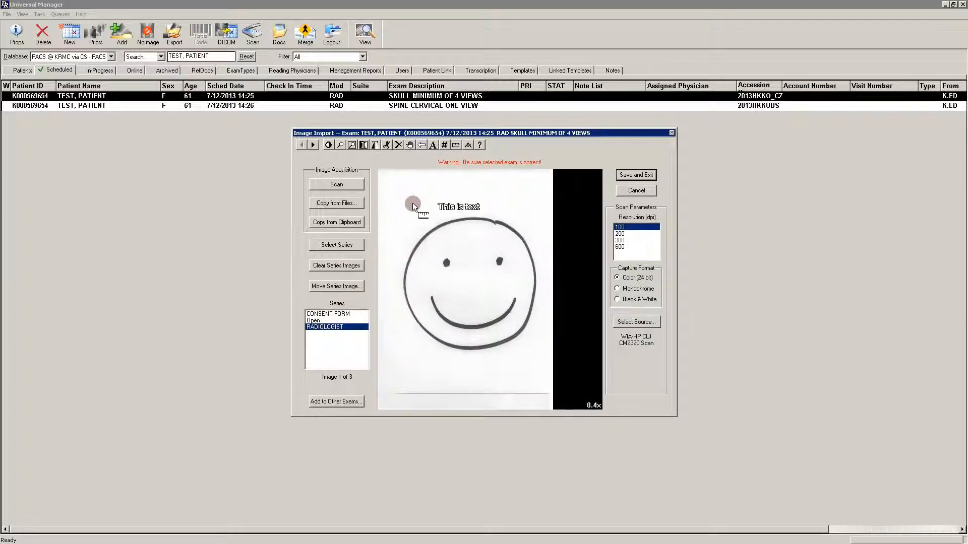
pyautogui.click(313, 145)
pyautogui.click(314, 146)
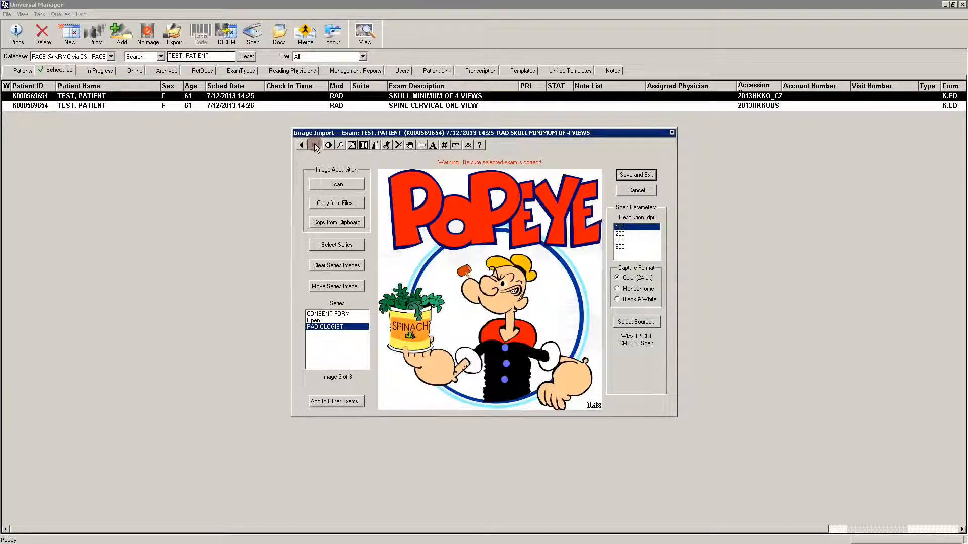
pyautogui.click(325, 243)
pyautogui.click(354, 286)
pyautogui.click(452, 245)
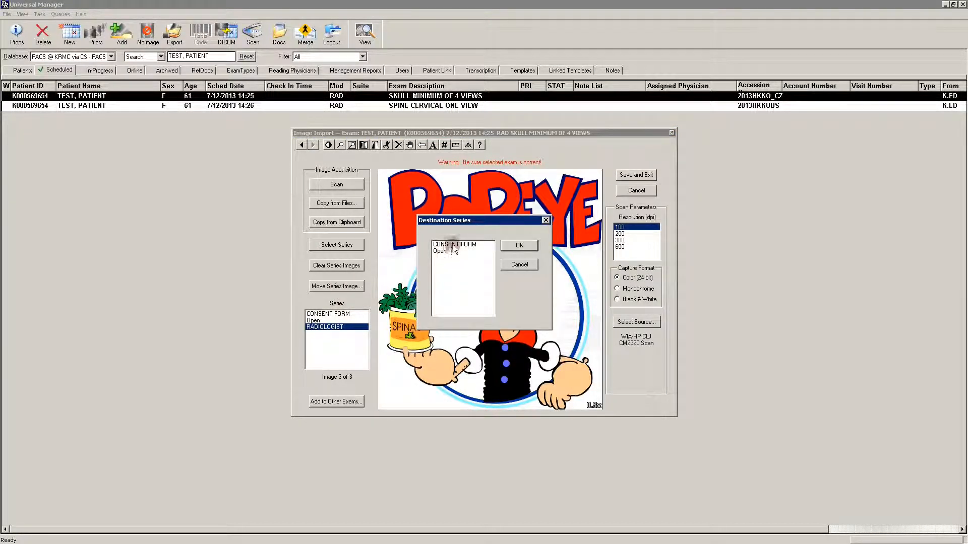
pyautogui.click(518, 245)
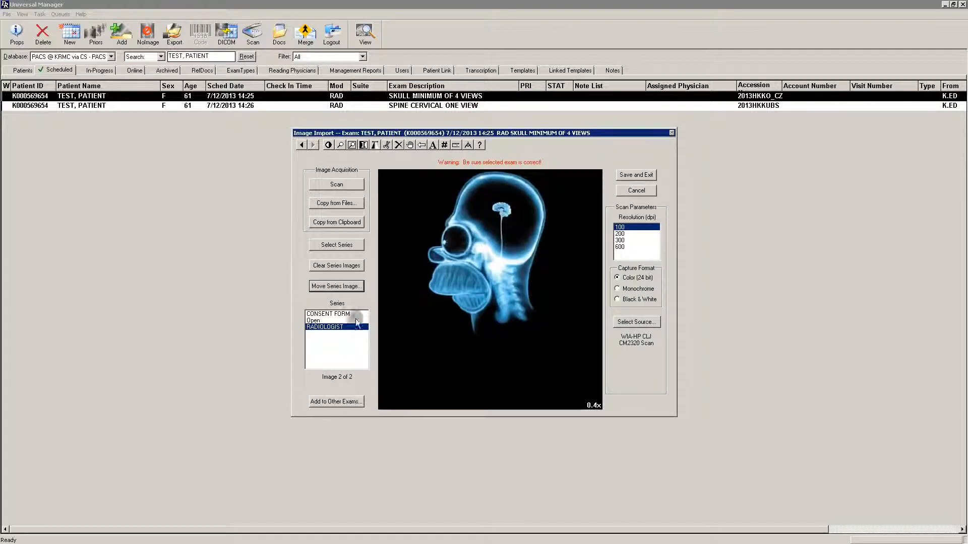
pyautogui.click(343, 314)
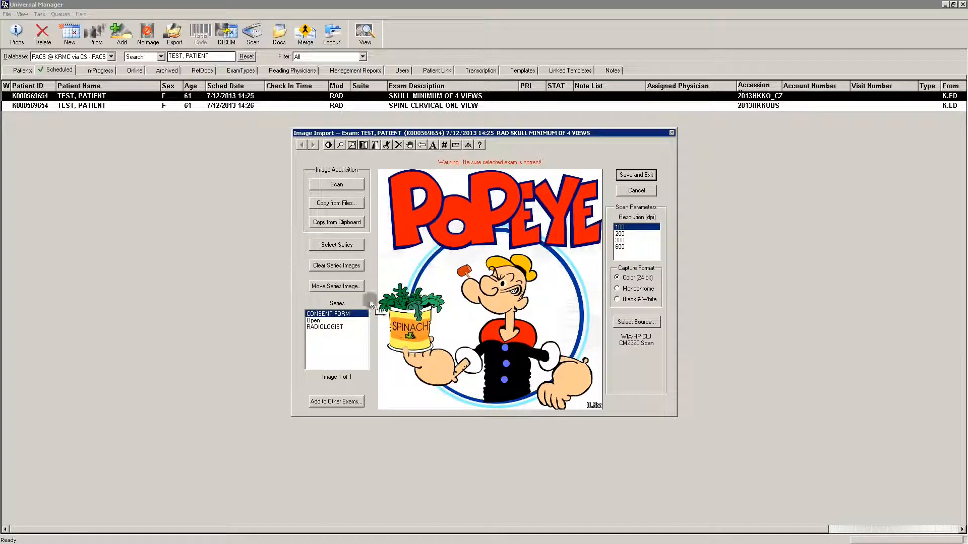
# Check the Open series, then delete the smiley scan annotated "This is text" from the RADIOLOGIST series.
pyautogui.click(314, 322)
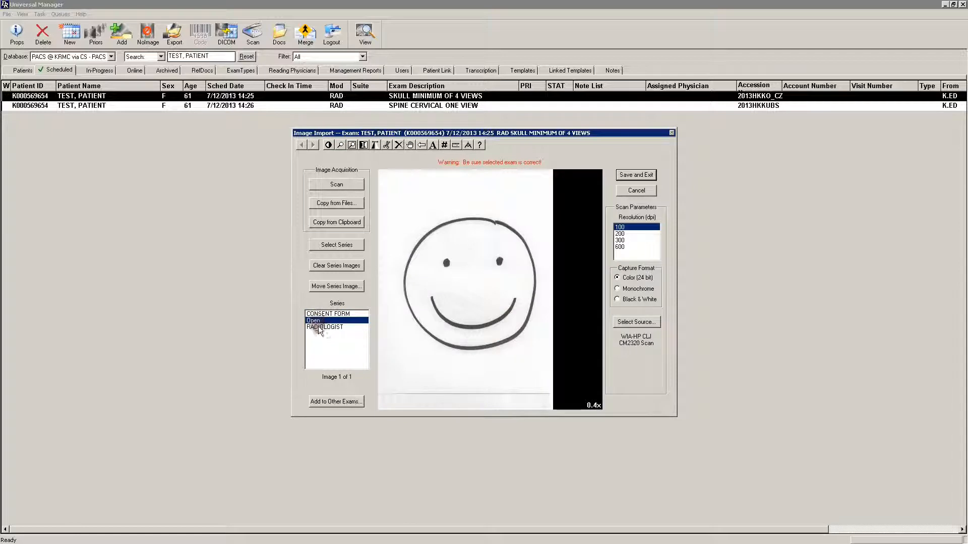
pyautogui.click(324, 327)
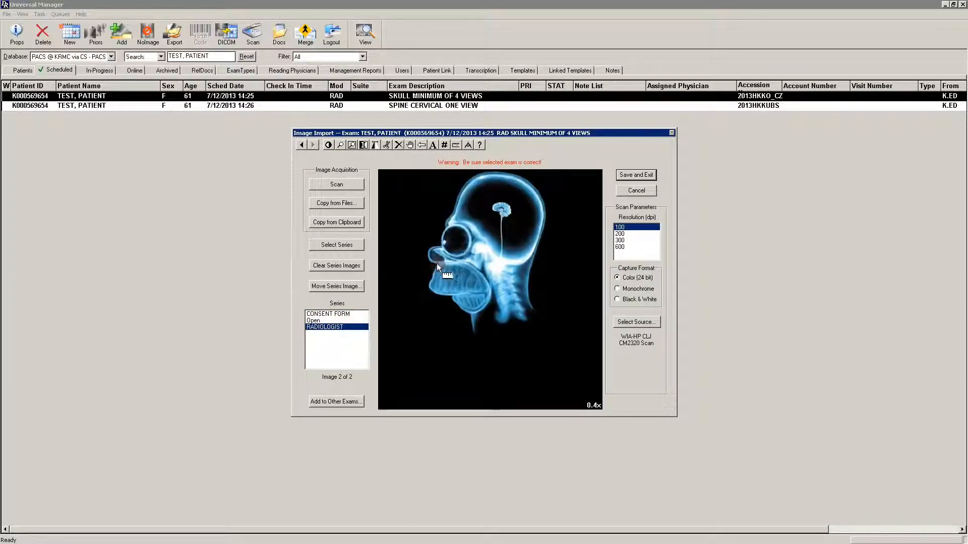
pyautogui.click(302, 145)
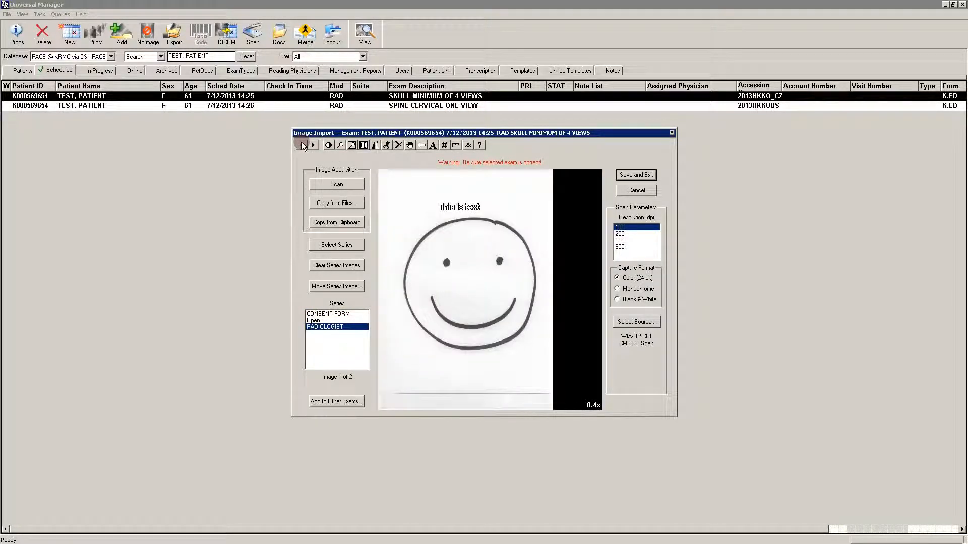
pyautogui.click(398, 145)
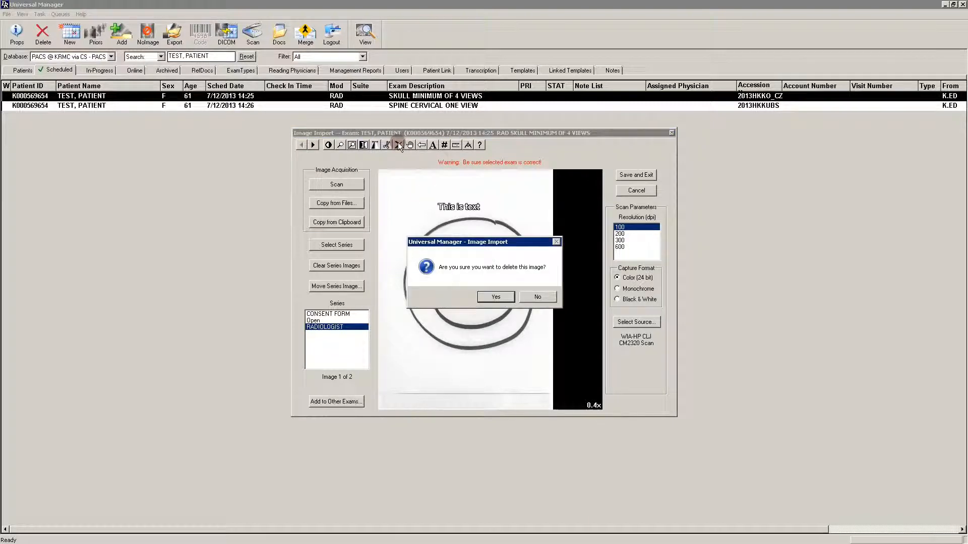
pyautogui.click(496, 297)
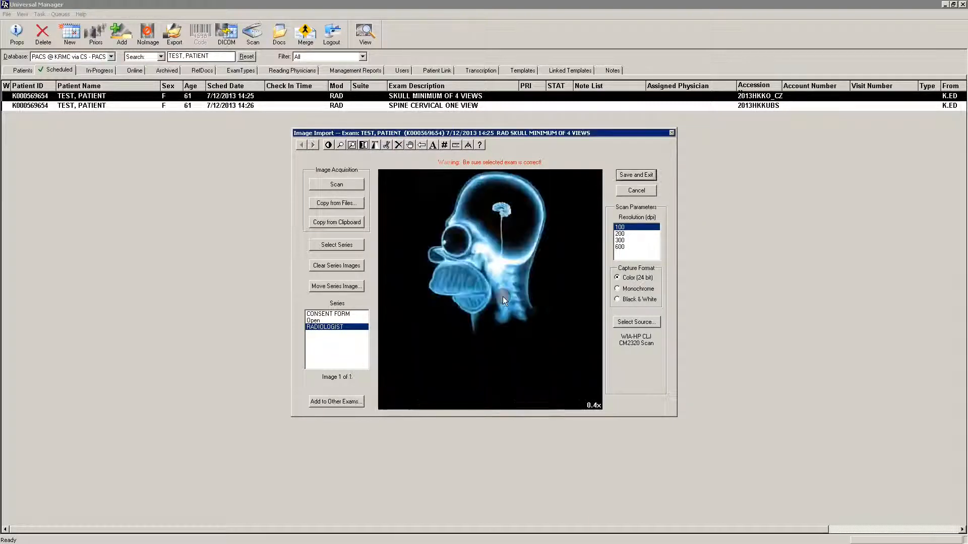
# Examine the images in the CONSENT FORM, Open and RADIOLOGIST series one after another.
pyautogui.click(337, 314)
pyautogui.click(328, 322)
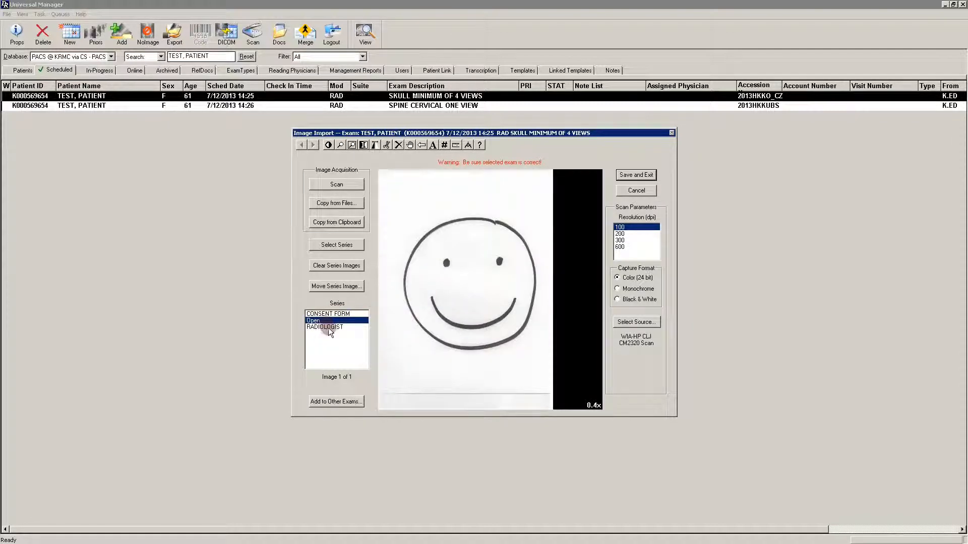
pyautogui.click(328, 328)
pyautogui.click(326, 314)
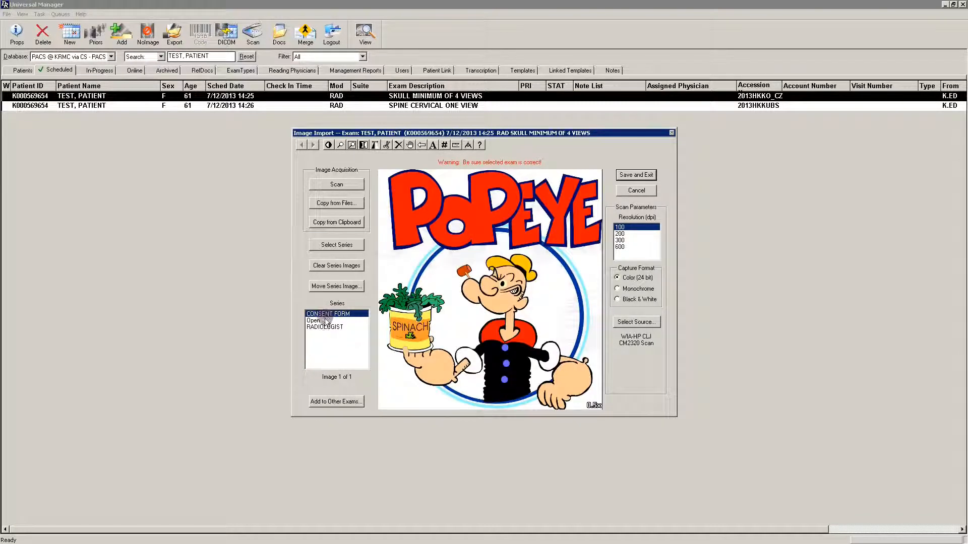
pyautogui.click(327, 321)
pyautogui.click(353, 327)
pyautogui.click(341, 353)
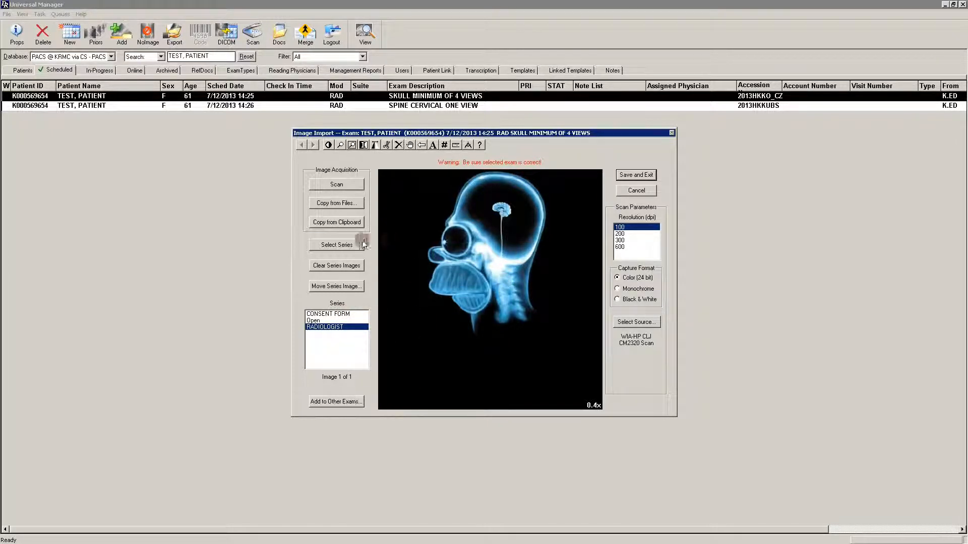
# Add the entire CONSENT FORM and RADIOLOGIST series to the patient's SPINE CERVICAL ONE VIEW exam.
pyautogui.click(336, 402)
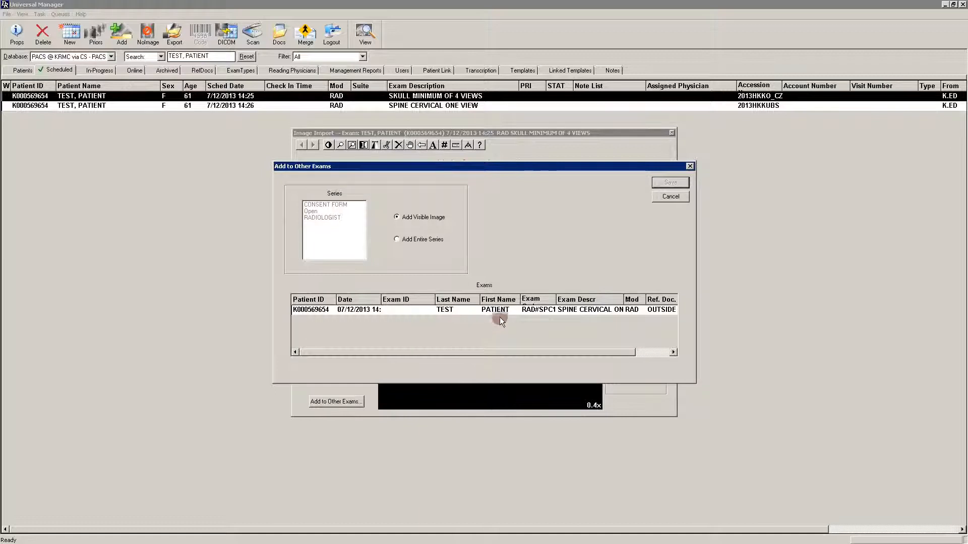
pyautogui.click(556, 310)
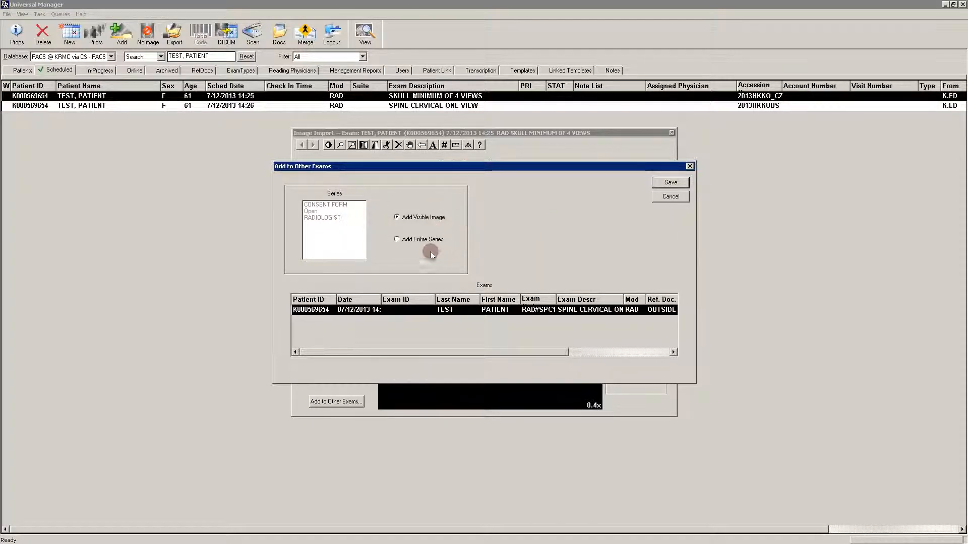
pyautogui.click(396, 240)
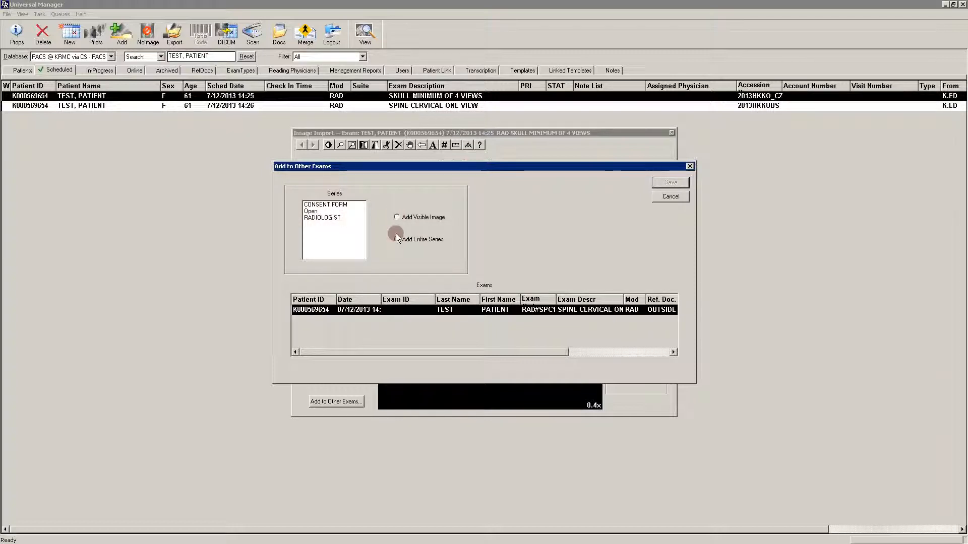
pyautogui.click(324, 216)
pyautogui.click(326, 204)
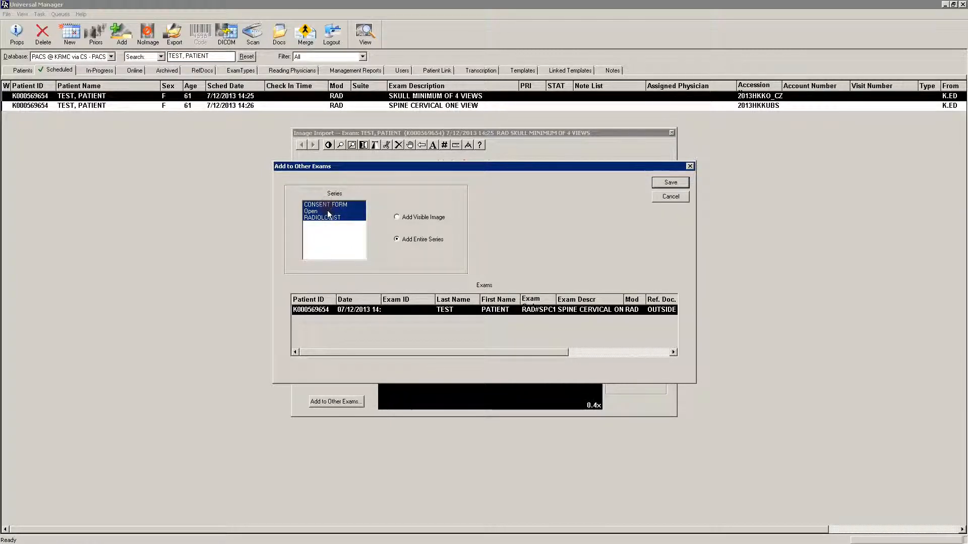
pyautogui.click(397, 217)
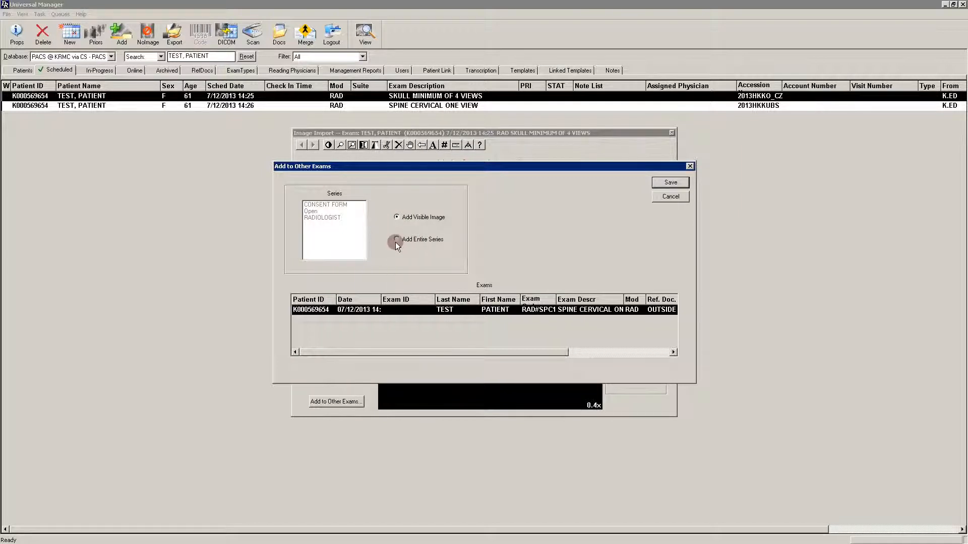
pyautogui.click(397, 240)
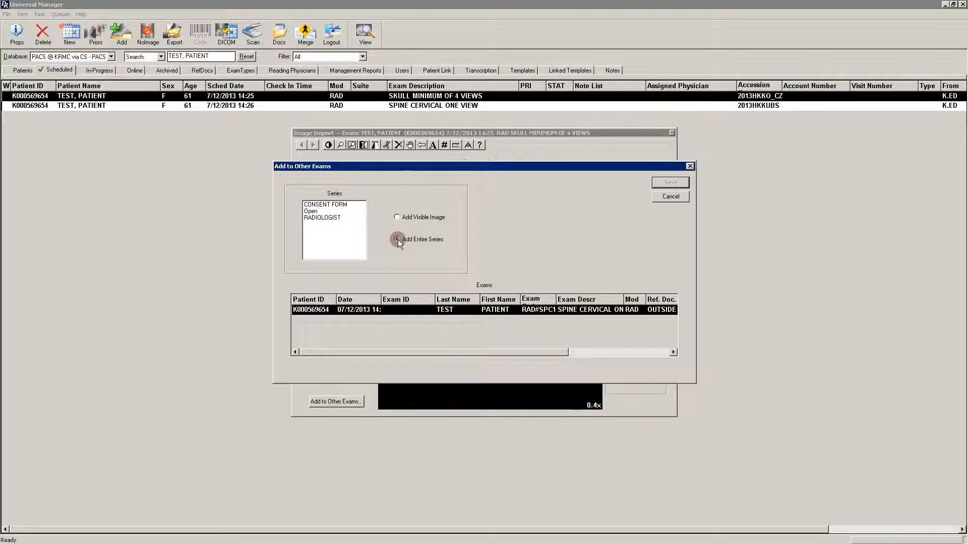
pyautogui.click(326, 219)
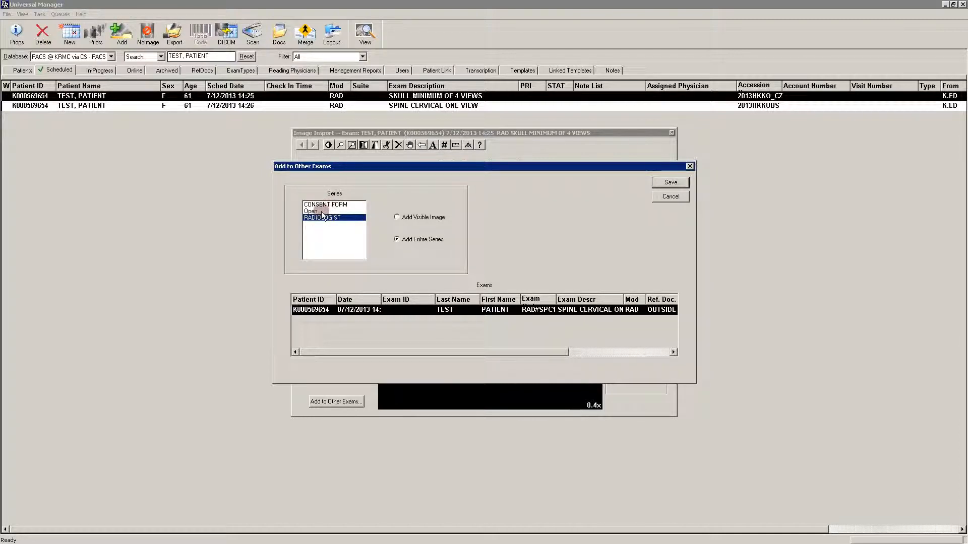
pyautogui.keyDown('ctrl'); pyautogui.click(325, 204); pyautogui.keyUp('ctrl')
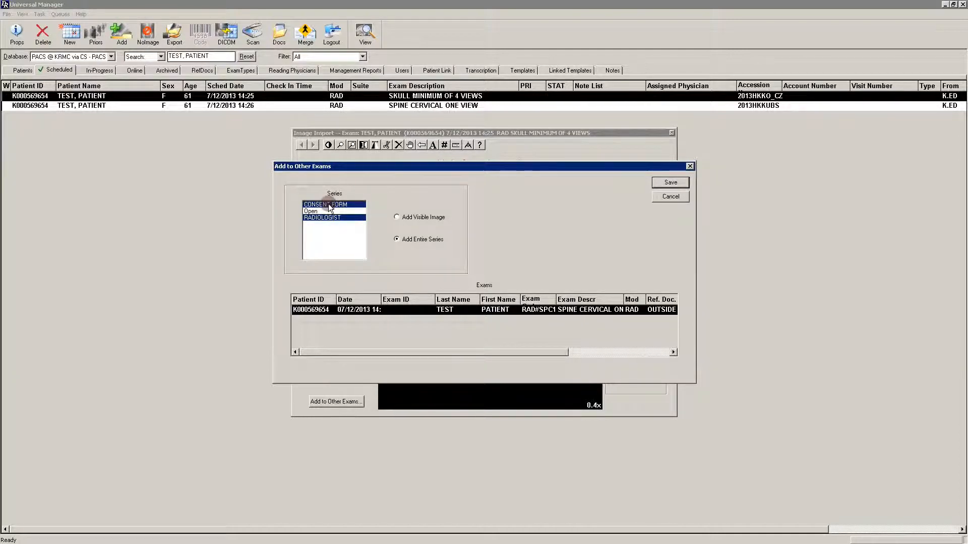
pyautogui.click(671, 183)
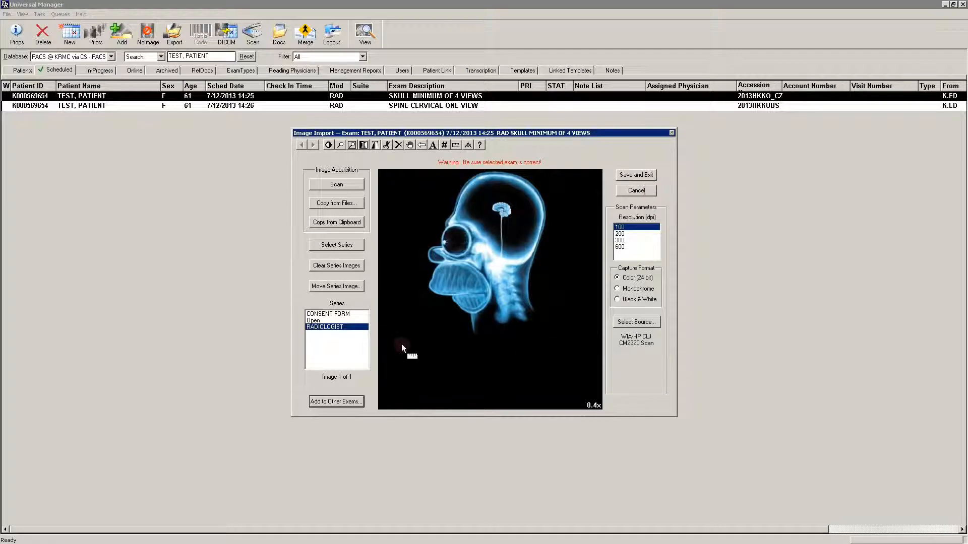
# Save the series images to the SKULL MINIMUM OF 4 VIEWS exam and exit the image import.
pyautogui.click(644, 176)
pyautogui.click(636, 191)
pyautogui.click(637, 175)
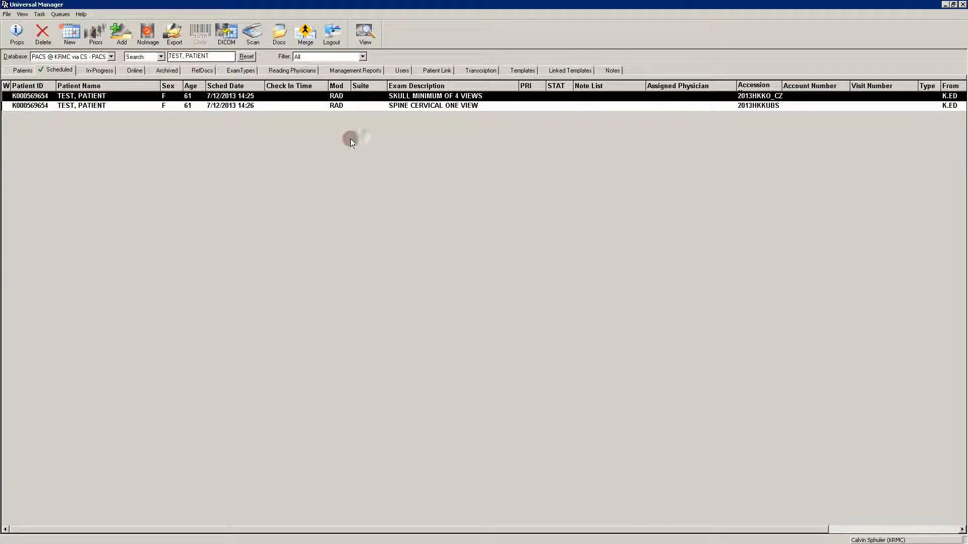
# Try to view the document images of the SPINE CERVICAL ONE VIEW exam.
pyautogui.click(292, 105)
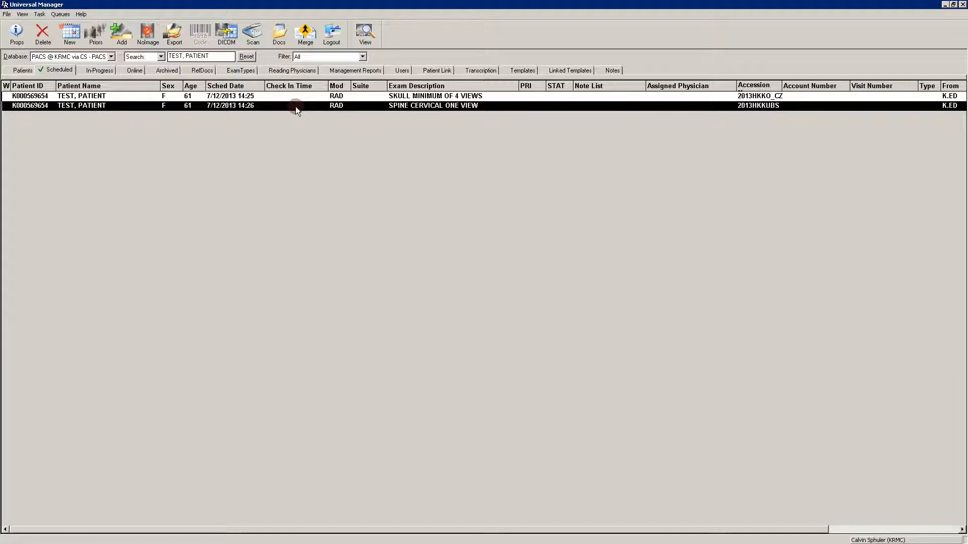
pyautogui.click(279, 33)
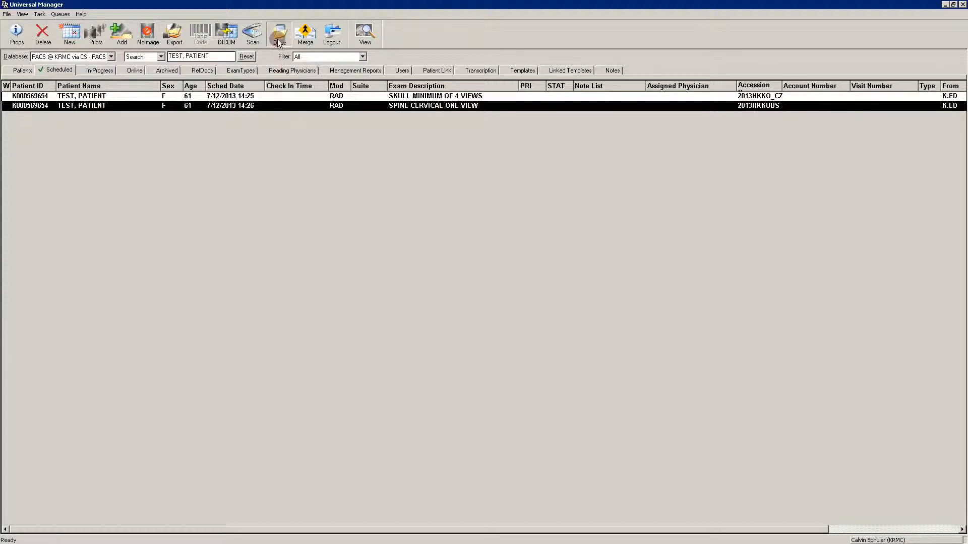
pyautogui.click(526, 296)
# View the document images of the SKULL MINIMUM OF 4 VIEWS exam and close the viewer.
pyautogui.click(337, 97)
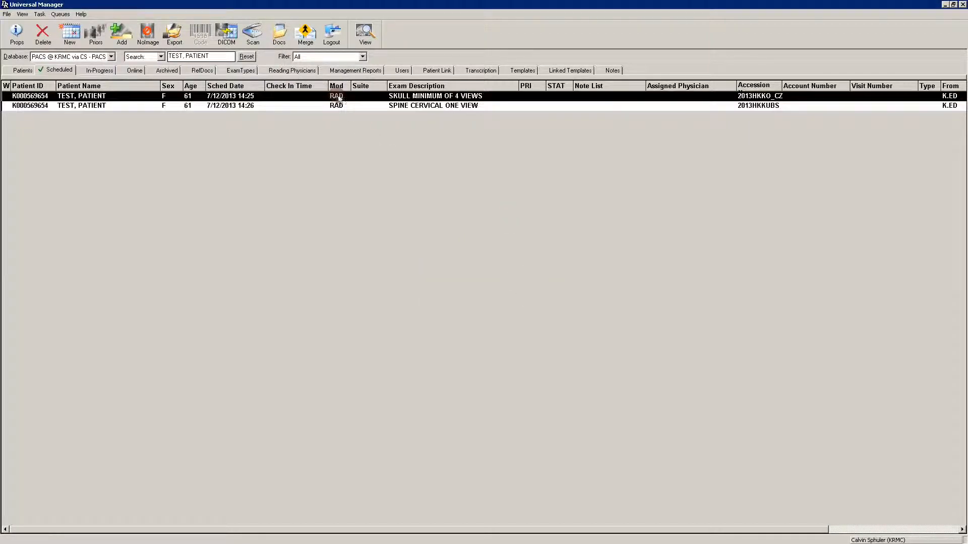
pyautogui.click(280, 34)
pyautogui.moveTo(771, 23); pyautogui.dragTo(600, 23)
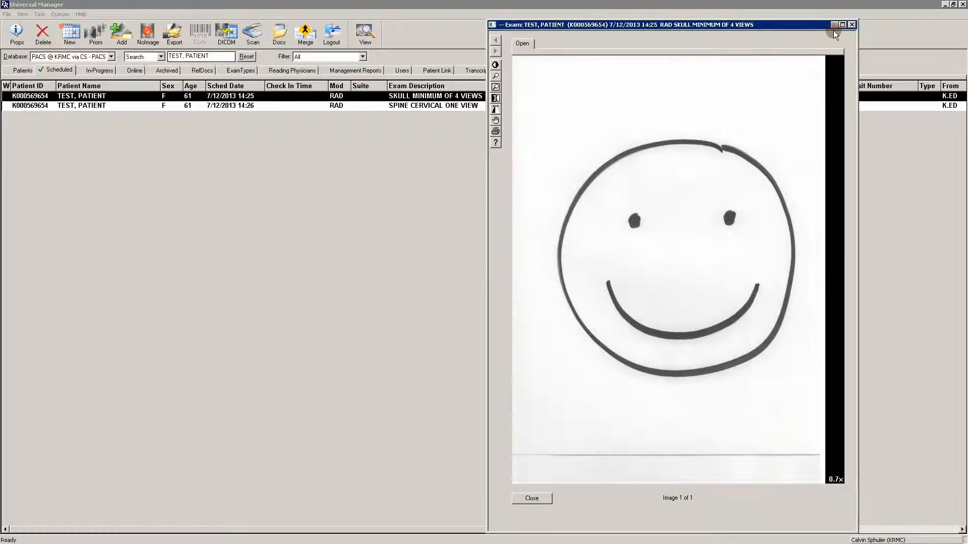
pyautogui.click(851, 24)
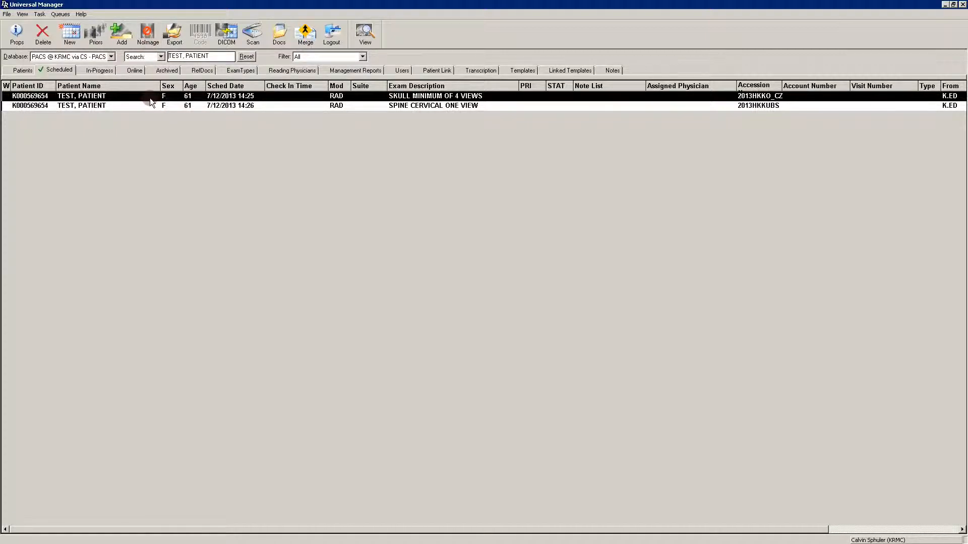
# Move the SKULL MINIMUM OF 4 VIEWS exam to the Online list without acquiring images, with its status set to Read.
pyautogui.click(148, 35)
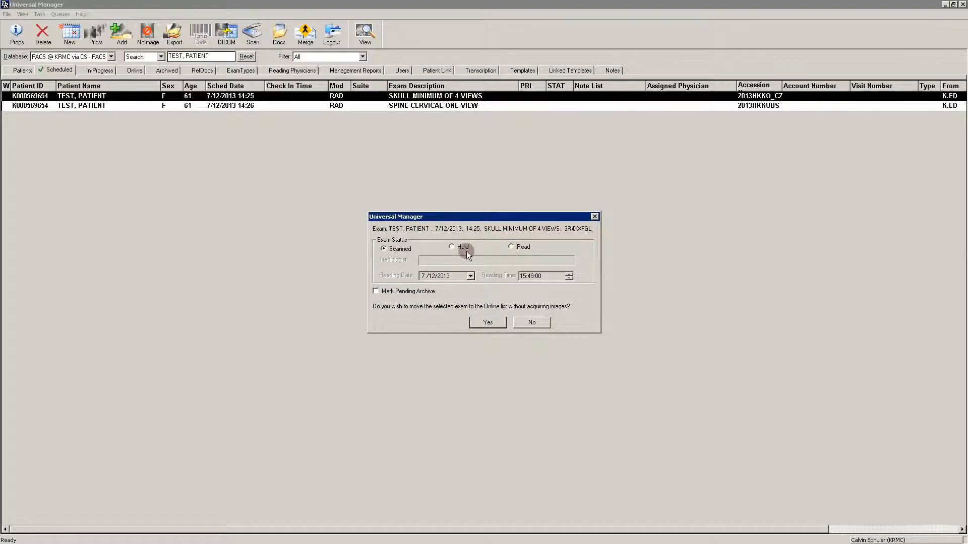
pyautogui.click(511, 247)
pyautogui.click(489, 324)
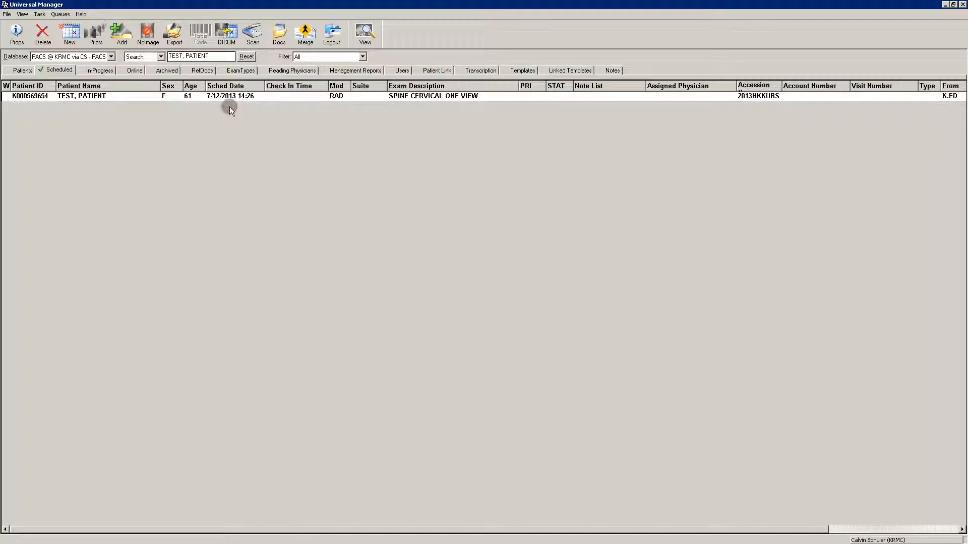
# Open the SKULL MINIMUM OF 4 VIEWS exam from the Online list and look through its CONSENT FORM and RADIOLOGIST images.
pyautogui.click(134, 71)
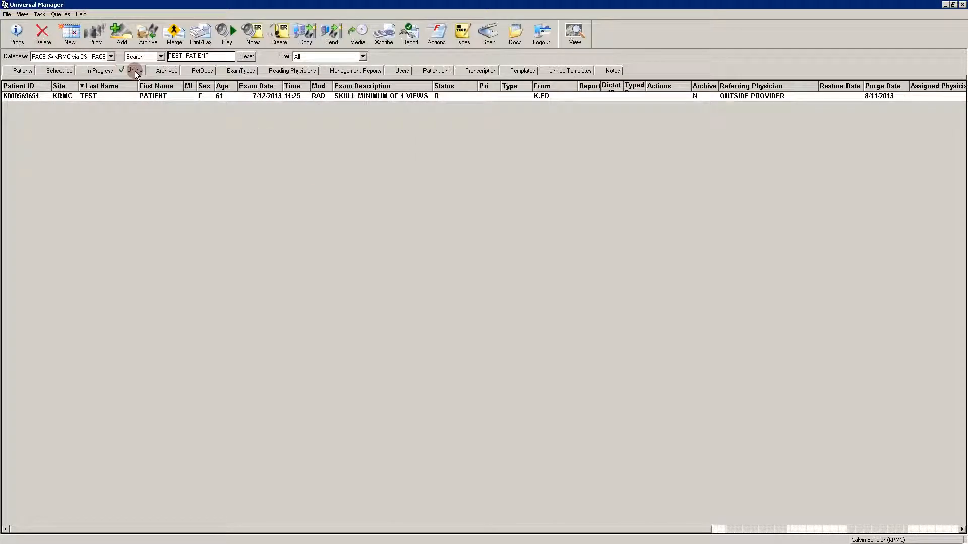
pyautogui.click(228, 95)
pyautogui.click(576, 34)
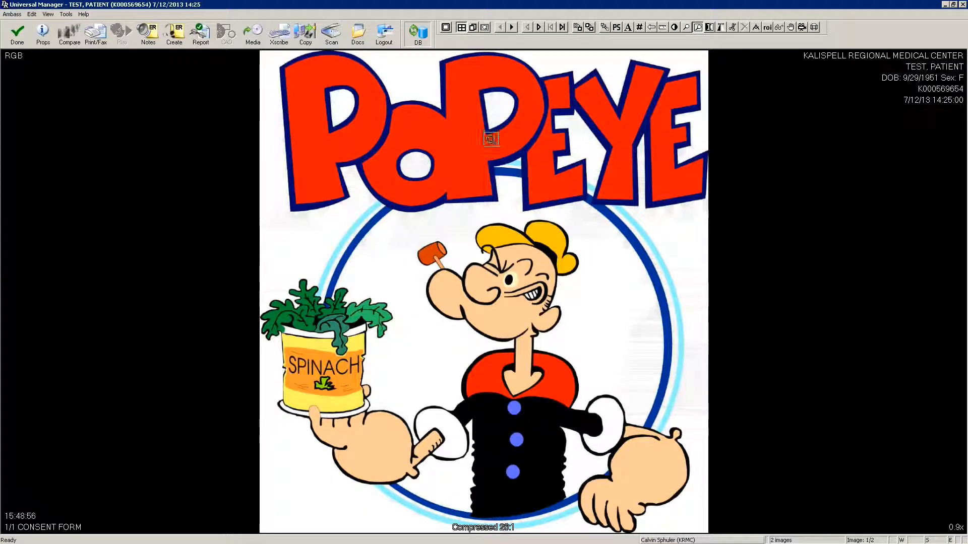
pyautogui.click(513, 27)
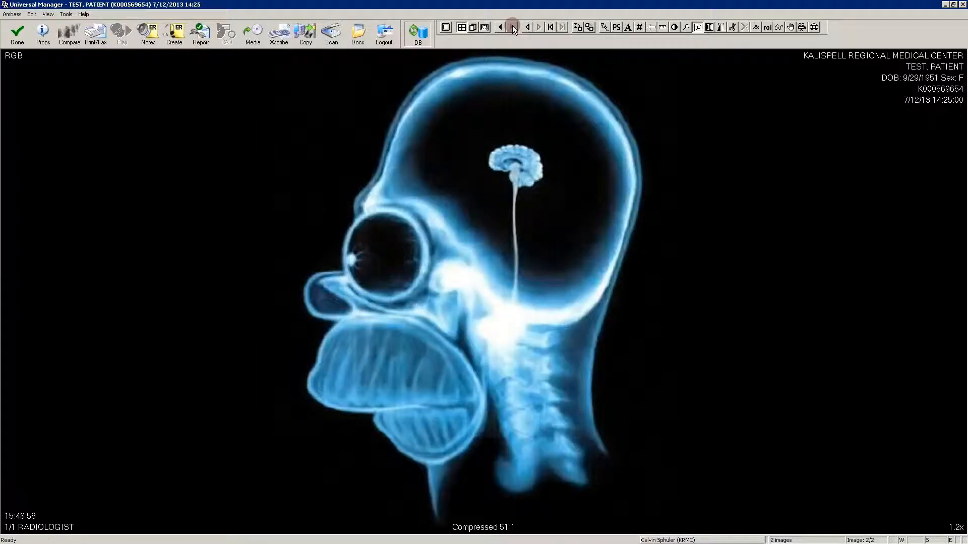
pyautogui.click(501, 27)
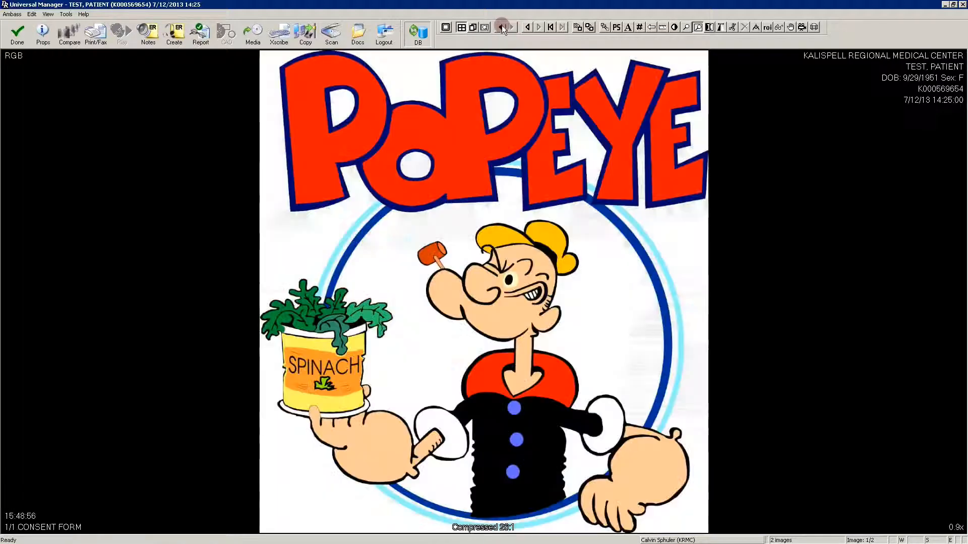
pyautogui.click(510, 26)
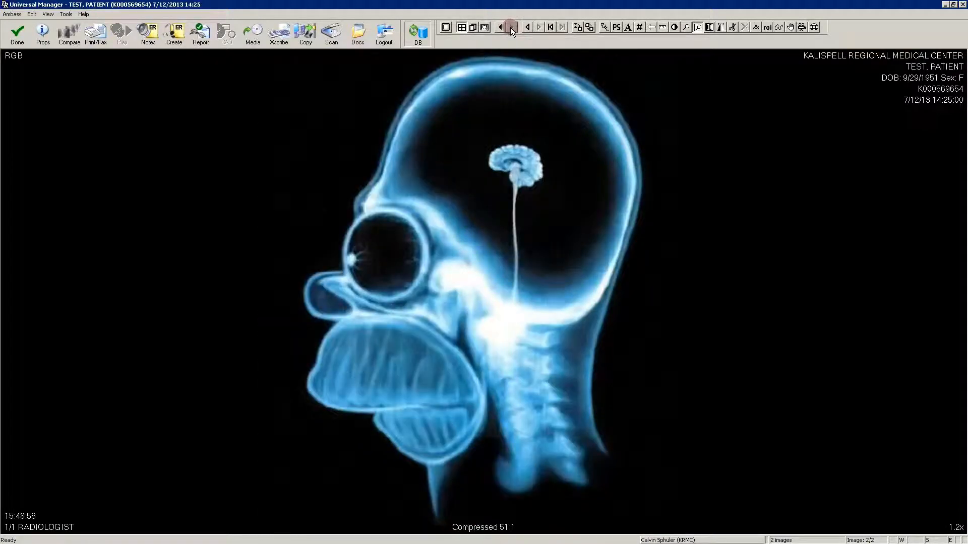
pyautogui.click(501, 27)
# Bring up the exam's series editor, display the RADIOLOGIST series and close the editor.
pyautogui.hotkey('ctrl', 'e')
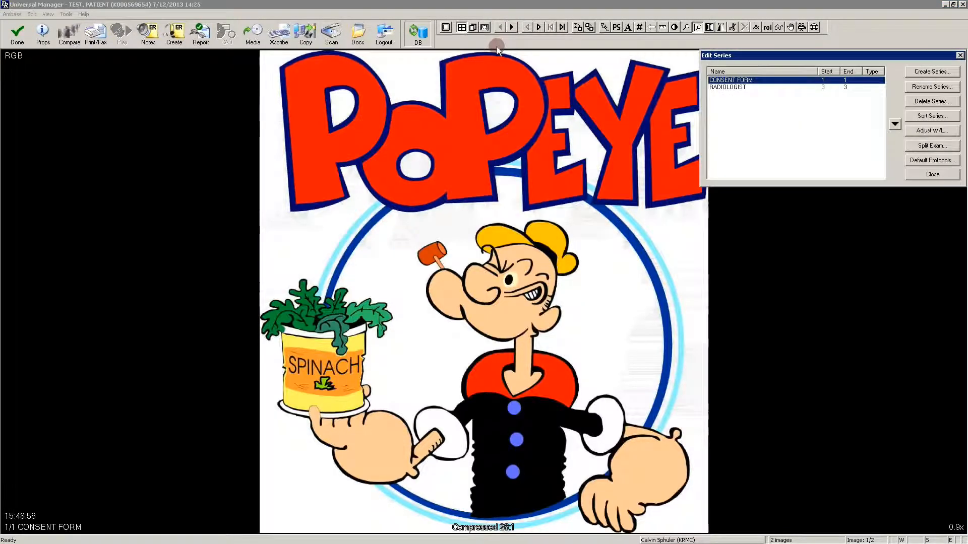
pyautogui.click(737, 86)
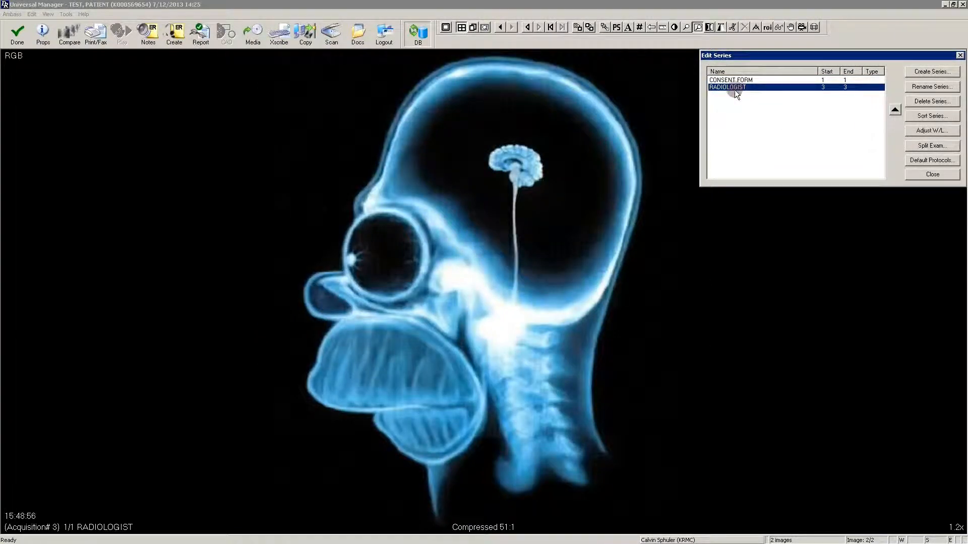
pyautogui.click(917, 176)
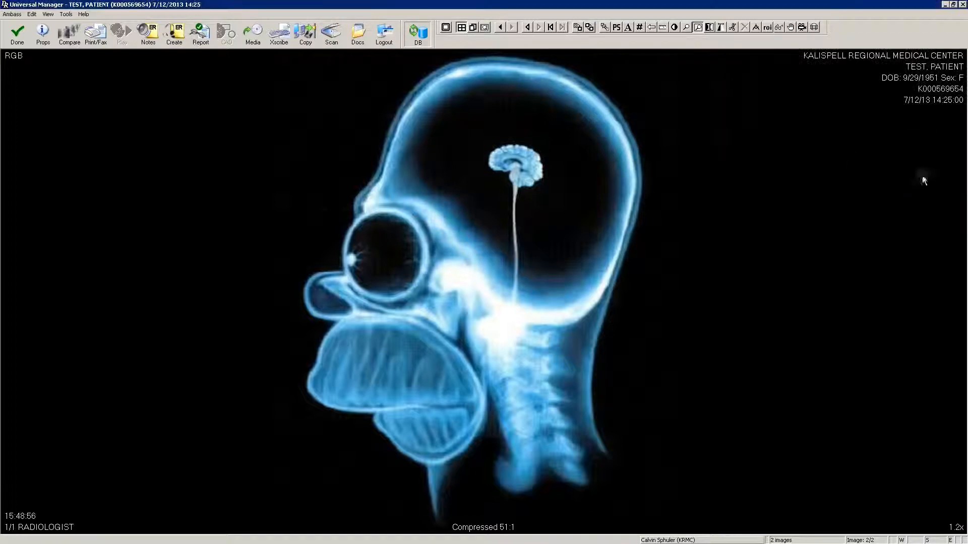
# View the document image attached to the SKULL MINIMUM OF 4 VIEWS exam and exit the exam's image viewer.
pyautogui.click(358, 38)
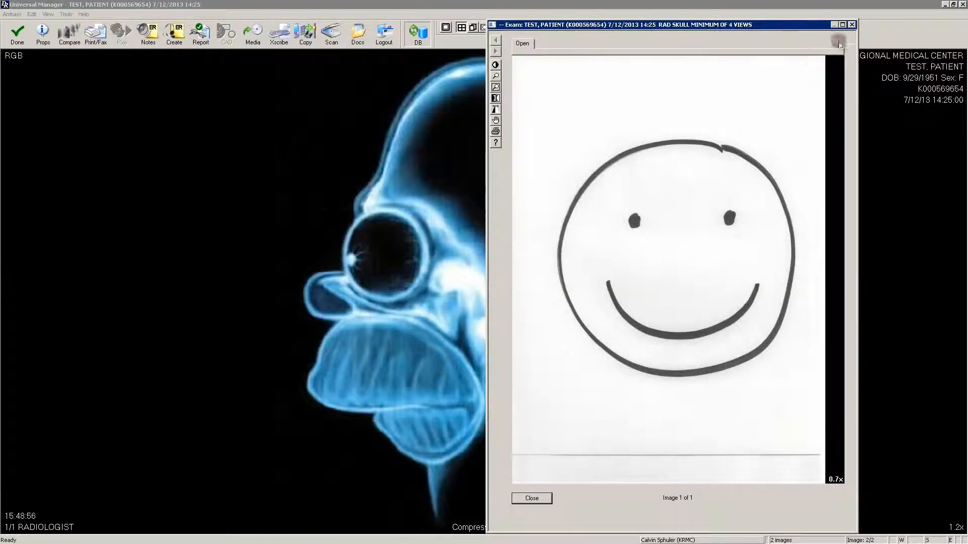
pyautogui.click(852, 24)
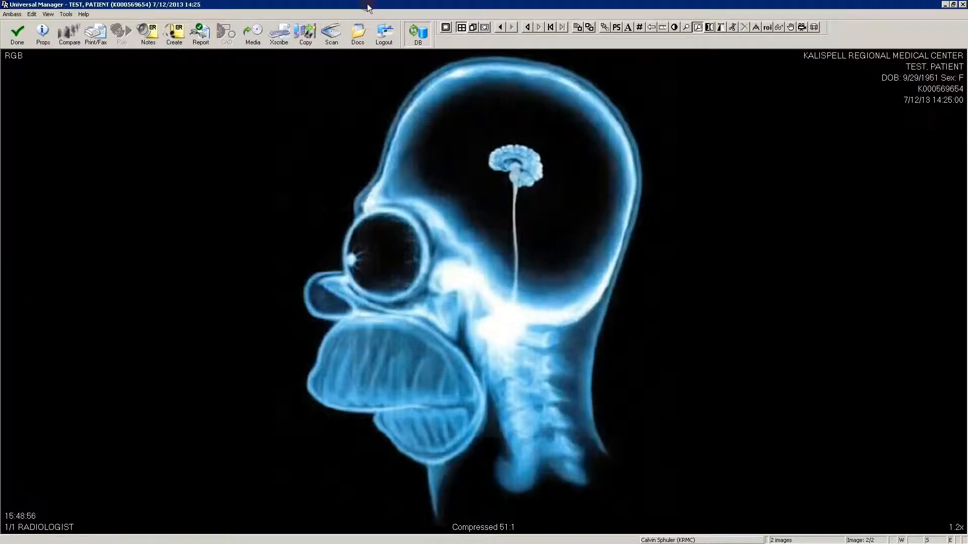
pyautogui.click(17, 35)
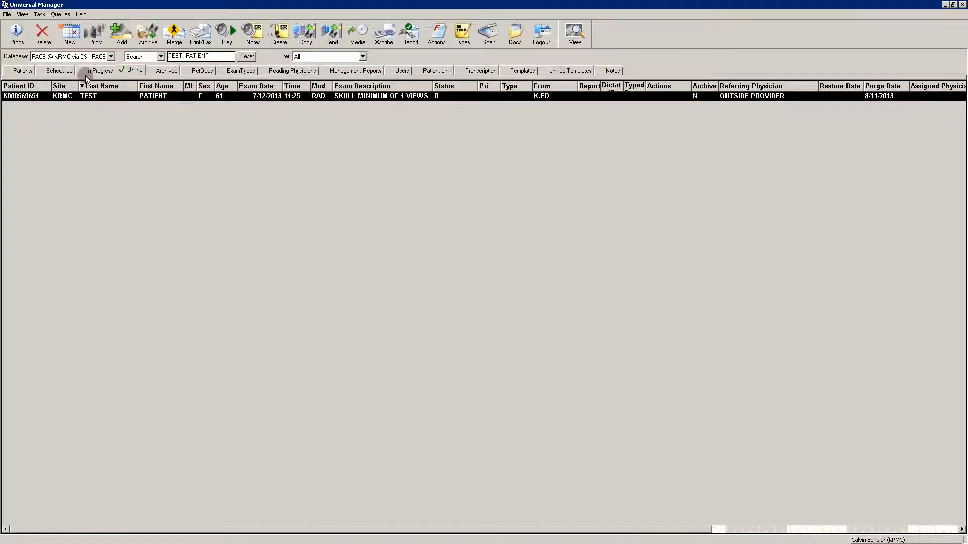
# Move the scheduled SPINE CERVICAL ONE VIEW exam to the Online list without acquiring images, with its status set to Read.
pyautogui.click(62, 70)
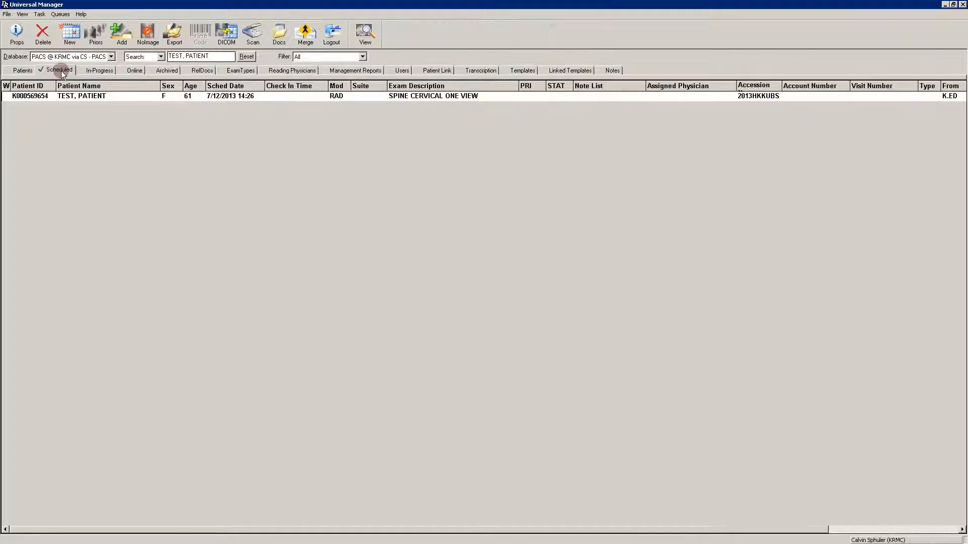
pyautogui.click(96, 96)
pyautogui.click(147, 34)
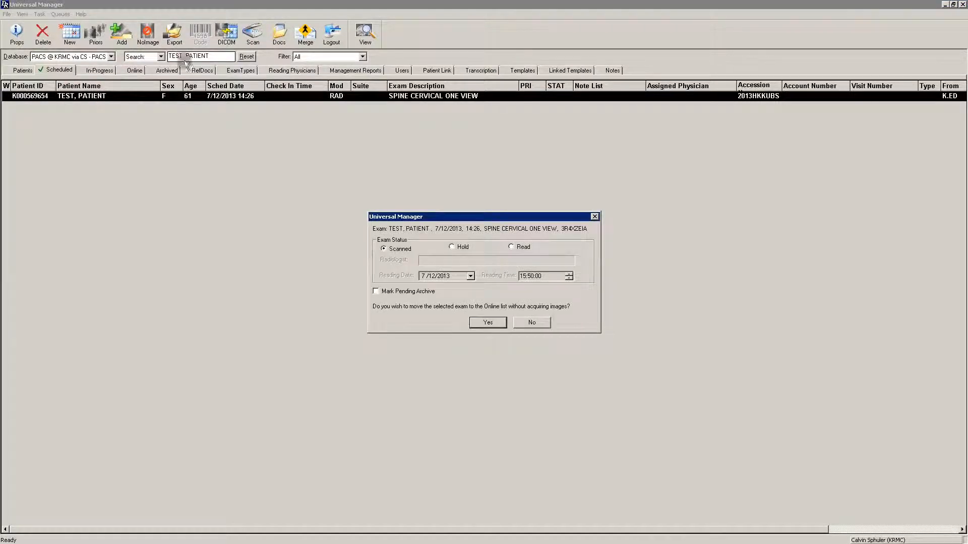
pyautogui.click(511, 247)
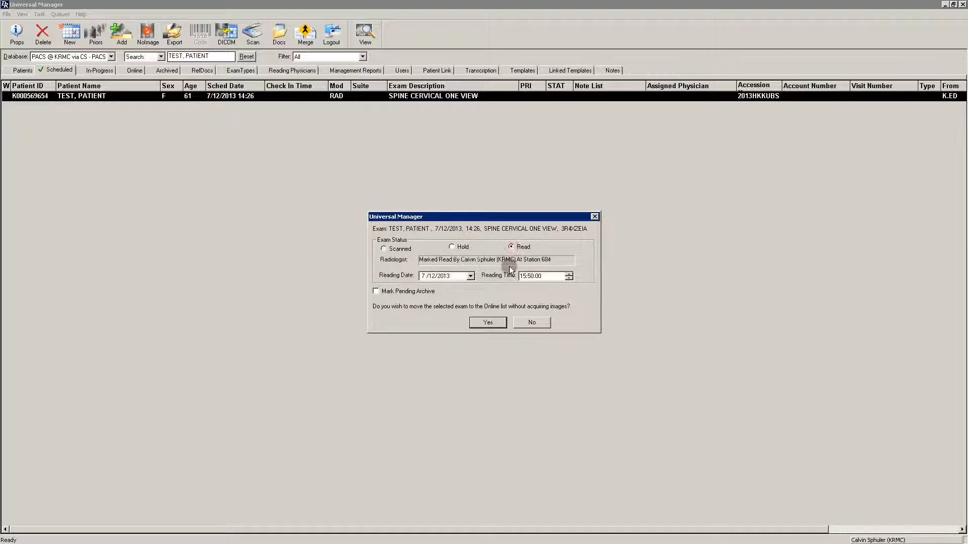
pyautogui.click(488, 322)
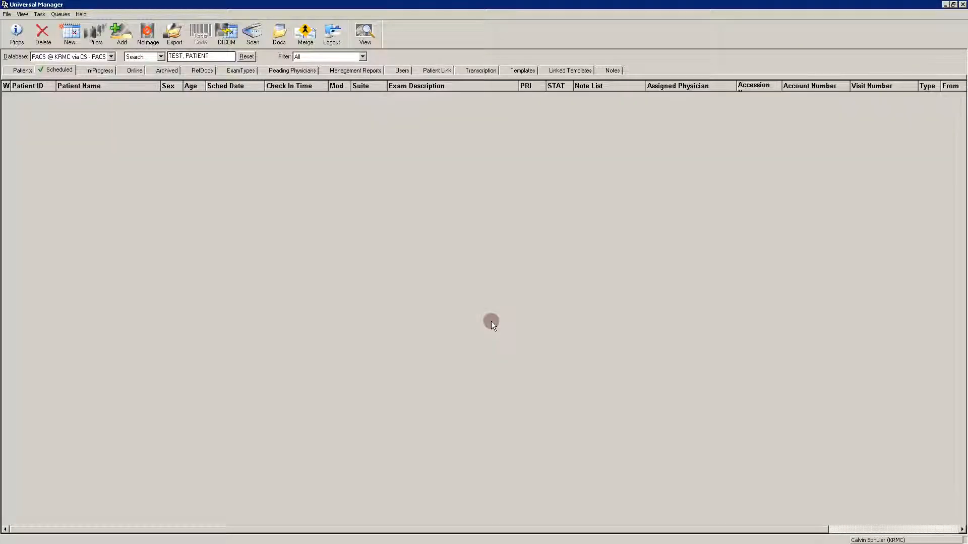
# Check the series choices in the image import of the online SPINE CERVICAL ONE VIEW exam and leave without importing.
pyautogui.click(137, 72)
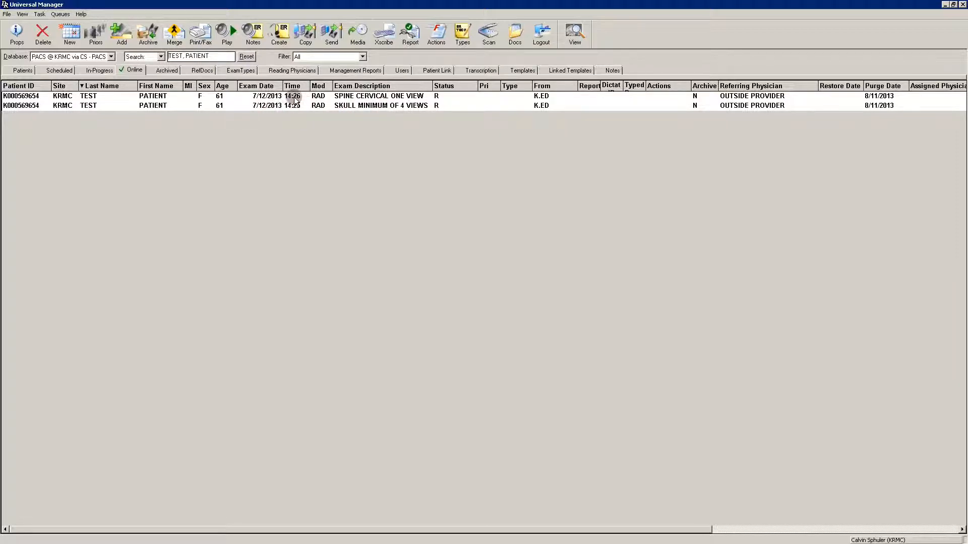
pyautogui.click(357, 97)
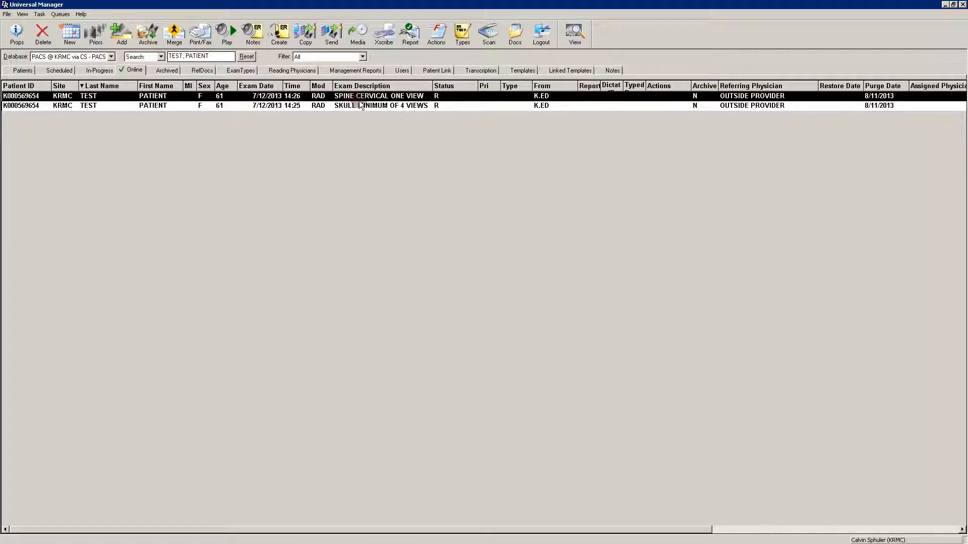
pyautogui.click(487, 33)
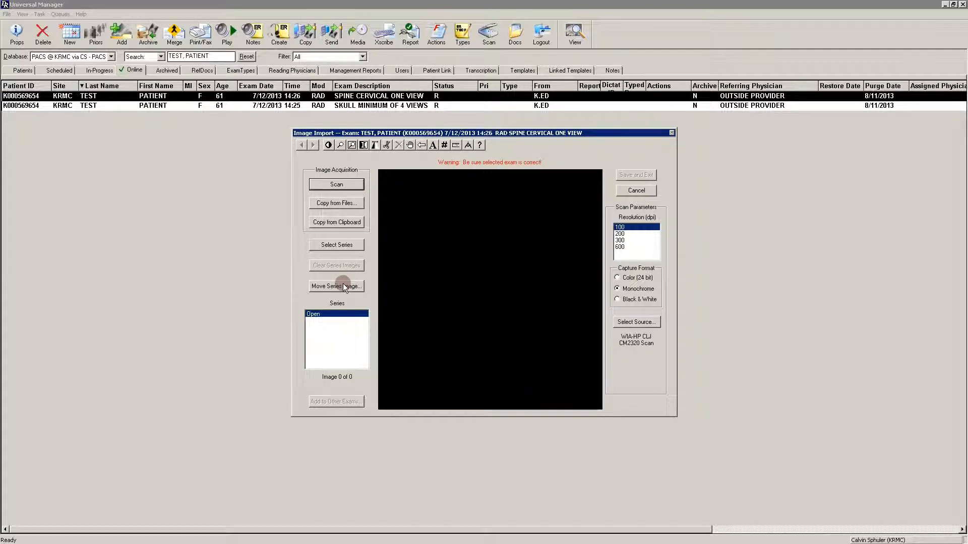
pyautogui.click(344, 245)
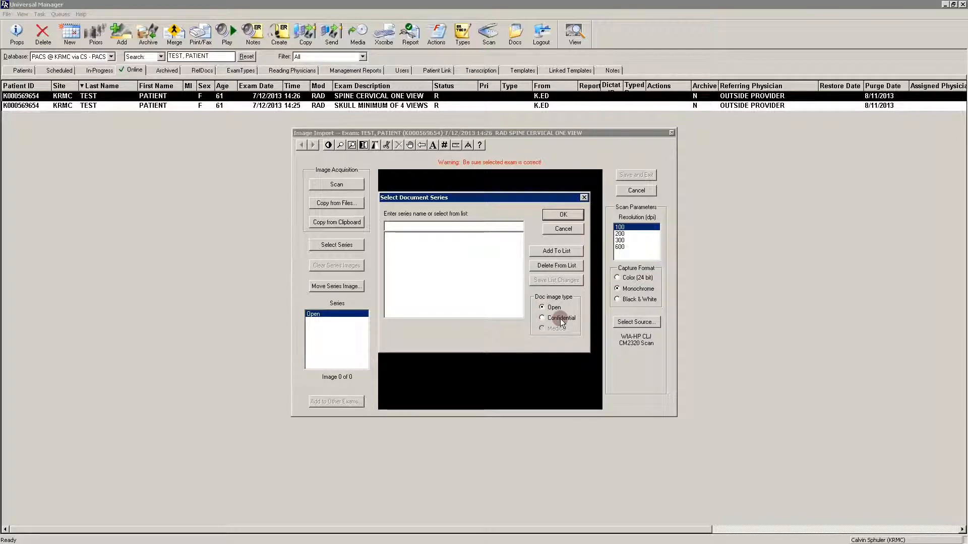
pyautogui.click(565, 231)
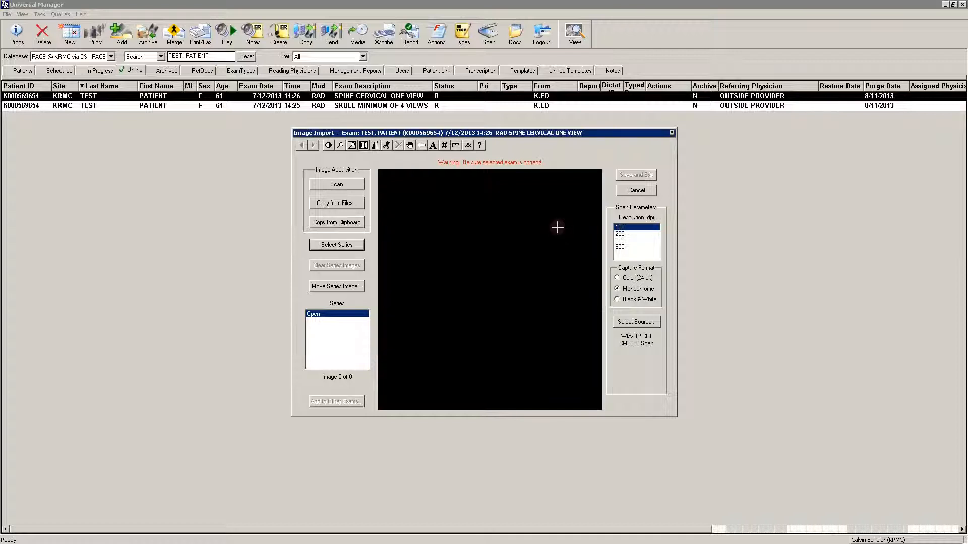
pyautogui.click(647, 192)
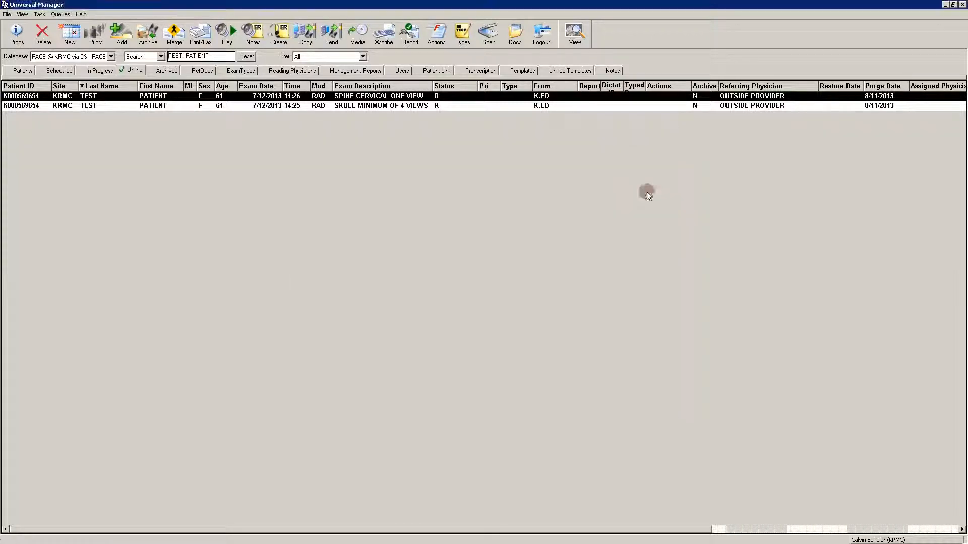
# Mark the SPINE CERVICAL ONE VIEW exam's status as Scanned.
pyautogui.rightClick(430, 95)
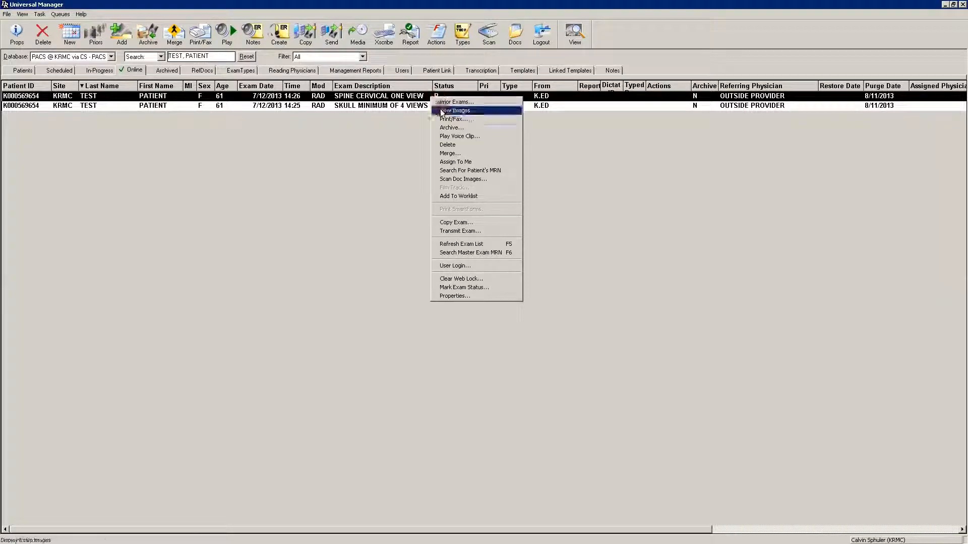
pyautogui.click(474, 288)
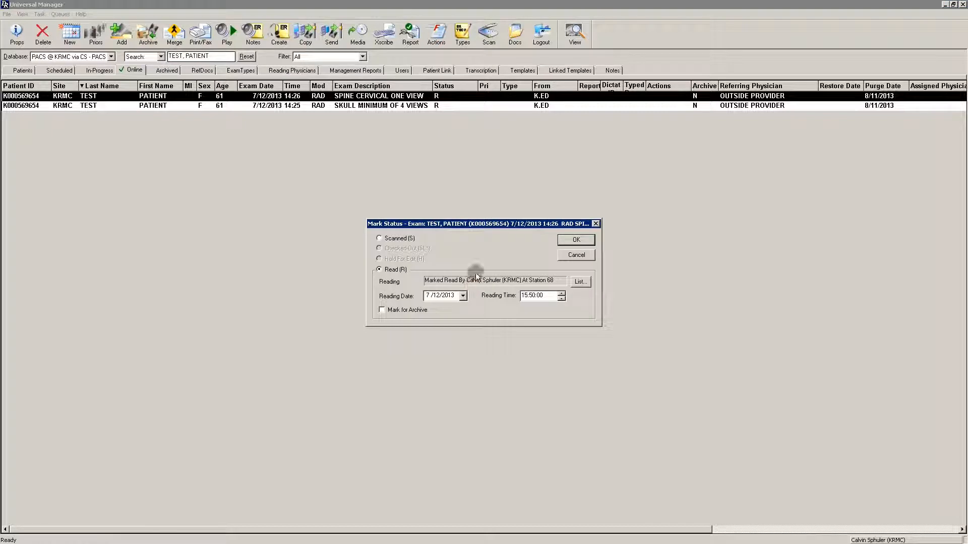
pyautogui.click(378, 238)
pyautogui.click(567, 242)
# Mark the SPINE CERVICAL ONE VIEW exam's status as Hold For Edit.
pyautogui.rightClick(443, 95)
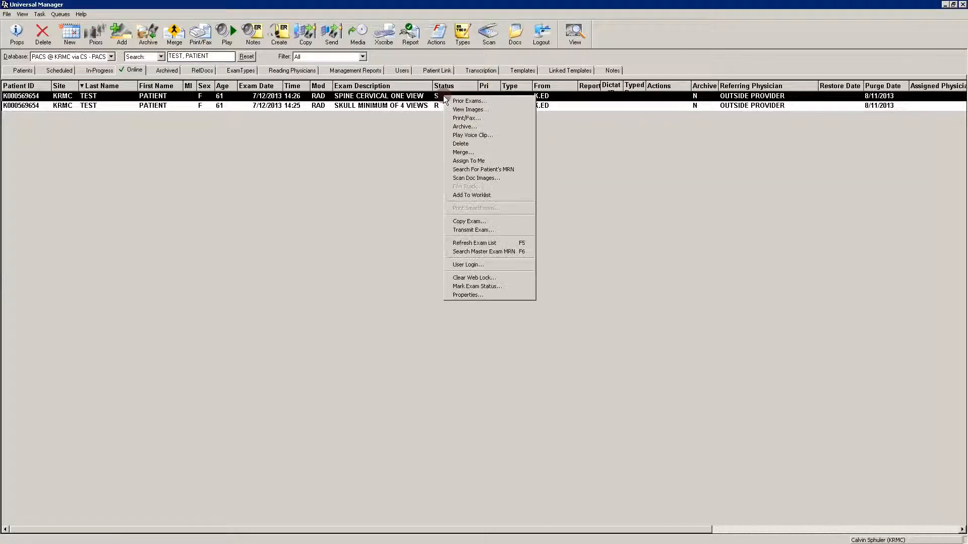
pyautogui.click(486, 286)
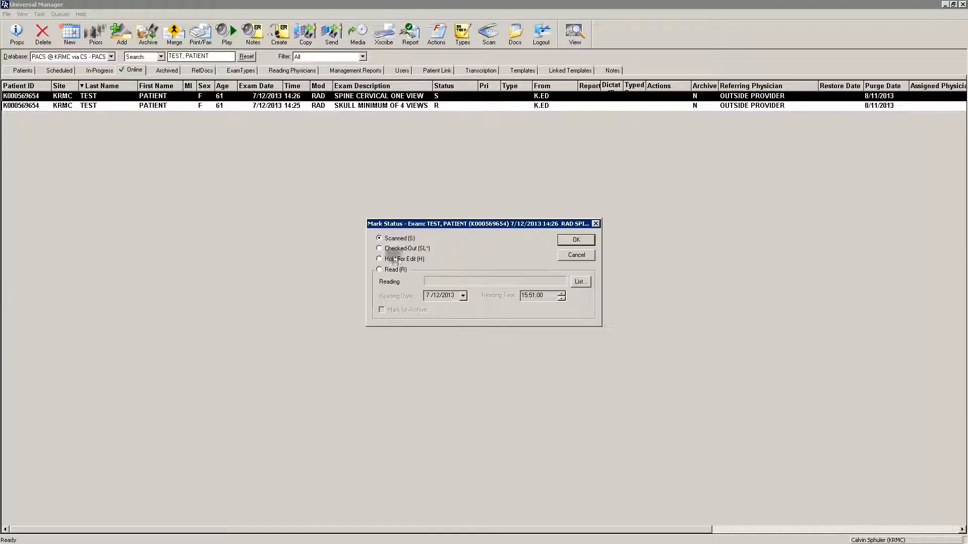
pyautogui.click(379, 259)
pyautogui.click(576, 240)
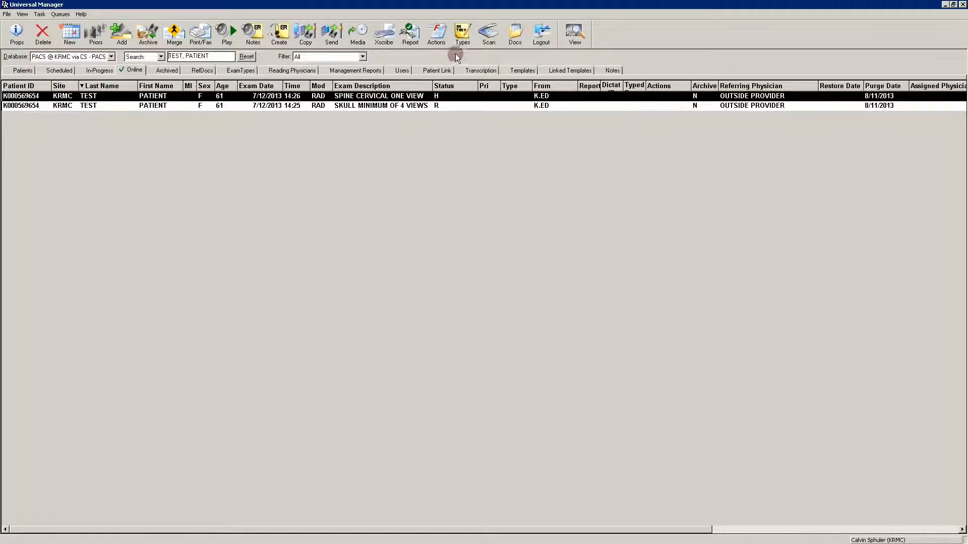
# Open the image import for the SPINE CERVICAL ONE VIEW exam, check the document series choices and select the RADIOLOGIST series.
pyautogui.click(487, 36)
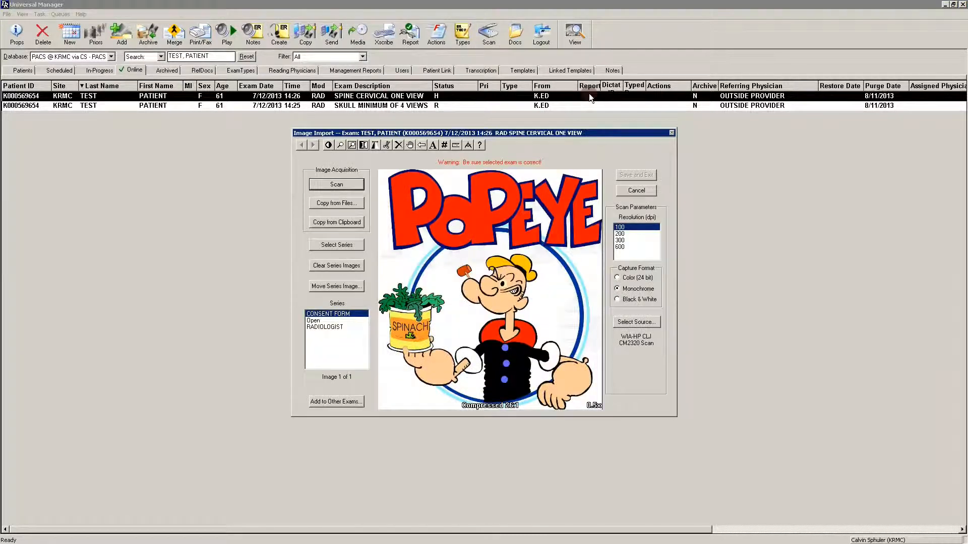
pyautogui.click(351, 246)
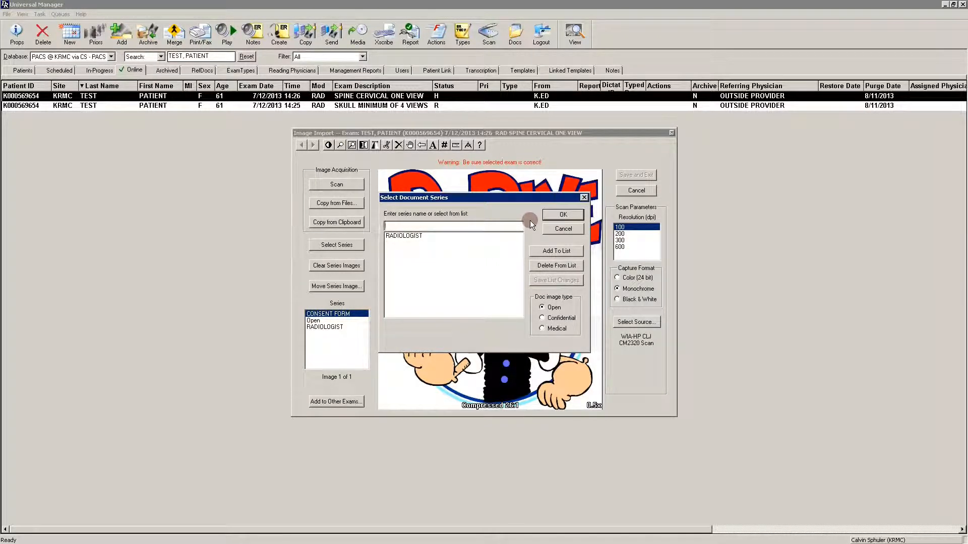
pyautogui.click(568, 229)
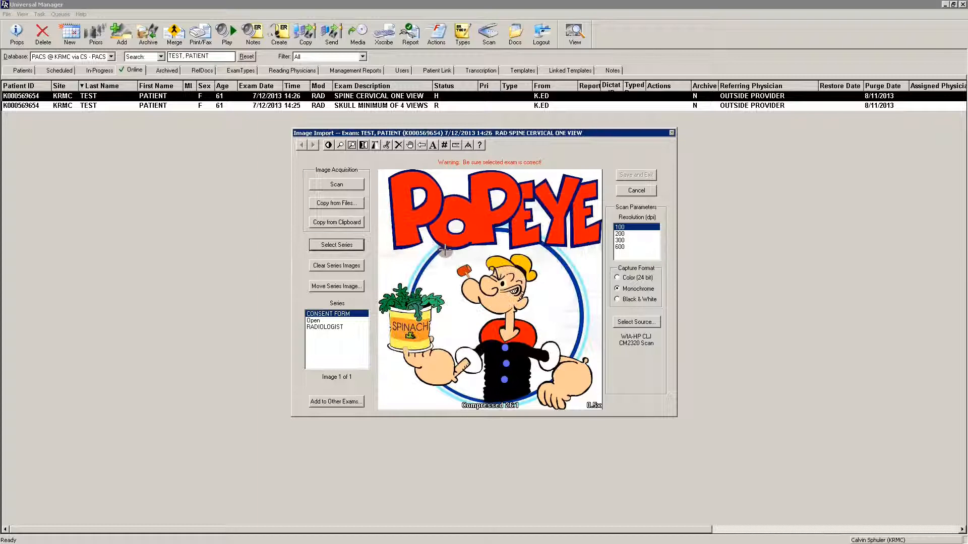
pyautogui.click(335, 327)
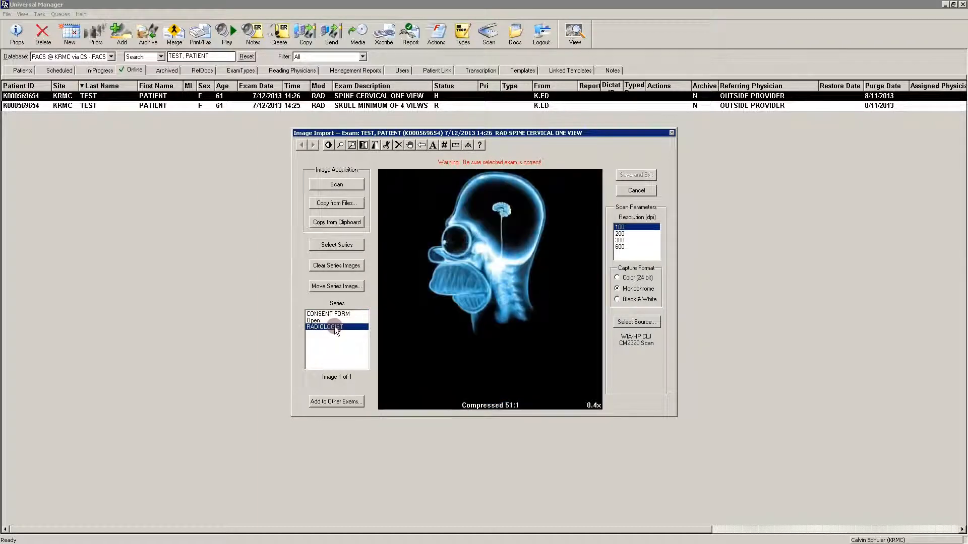
# Leave the file import without choosing a file and copy the normal chest x-ray picture from the Google search results in Internet Explorer.
pyautogui.click(354, 202)
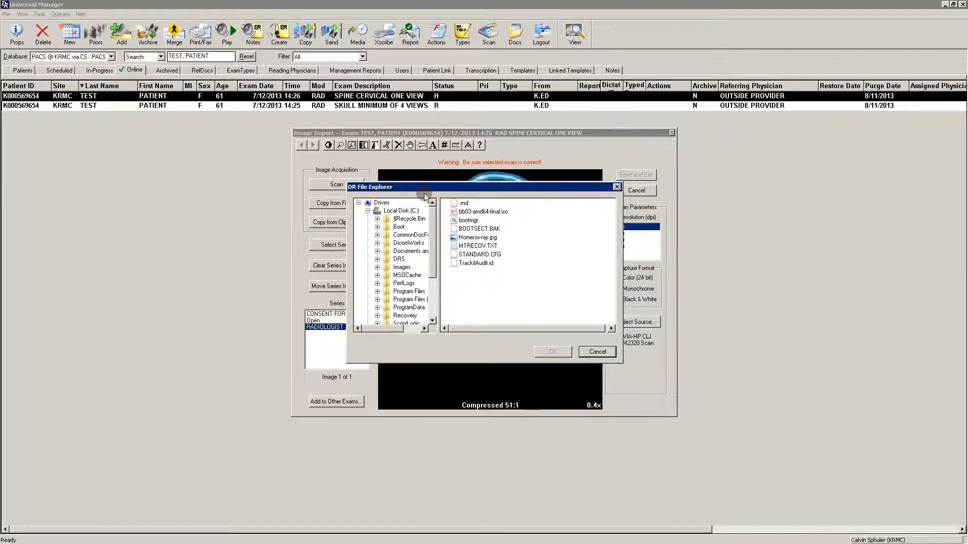
pyautogui.click(598, 352)
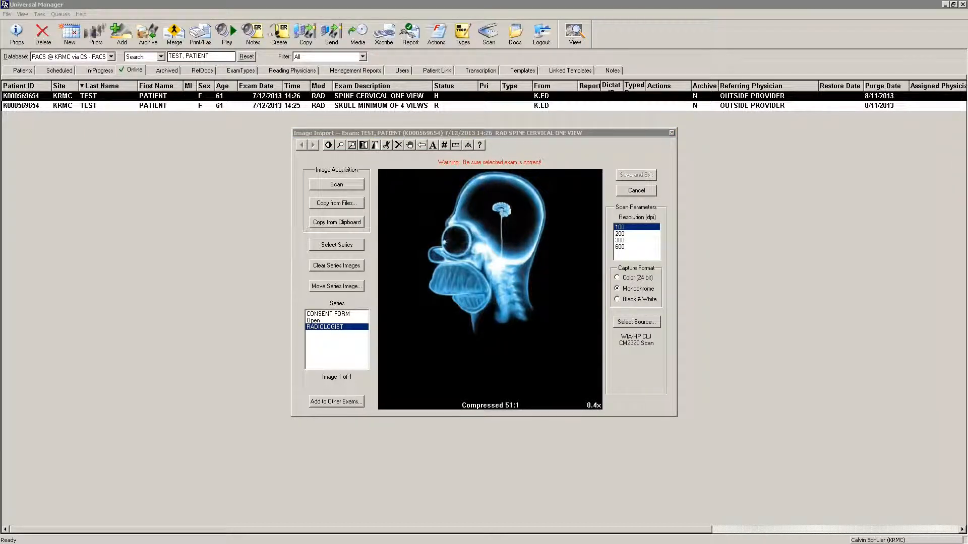
pyautogui.rightClick(279, 212)
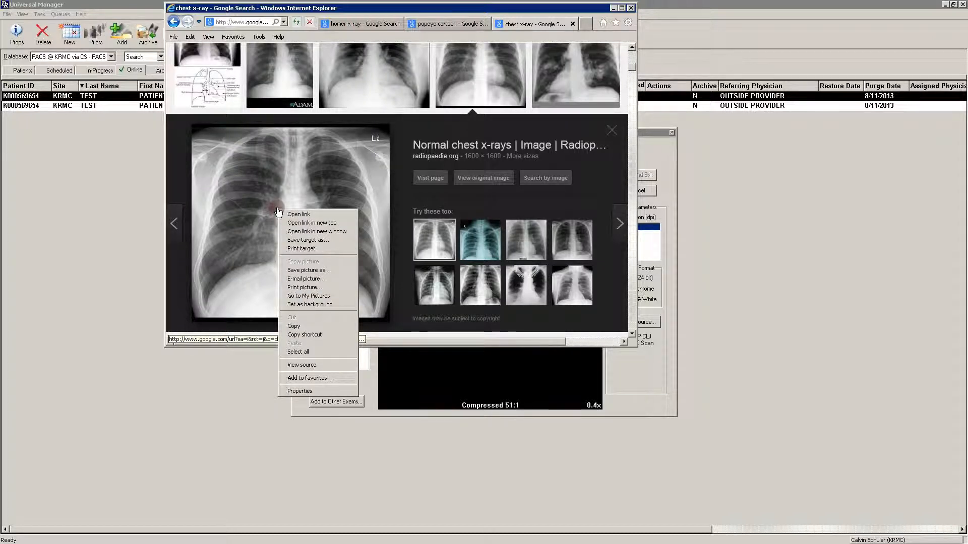
pyautogui.click(303, 326)
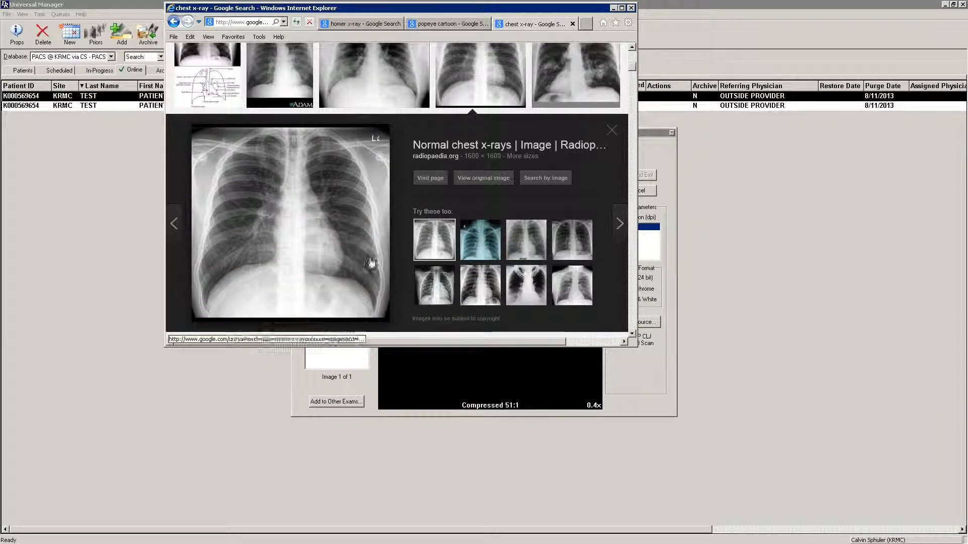
pyautogui.click(614, 8)
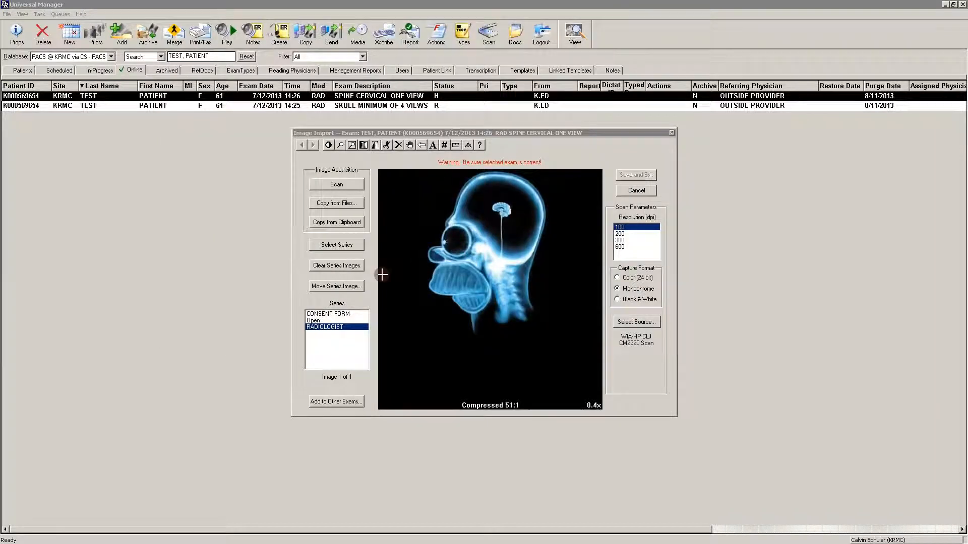
# Add the copied chest x-ray from the clipboard to the RADIOLOGIST series in Universal Manager's image import, and save the exam.
pyautogui.click(328, 314)
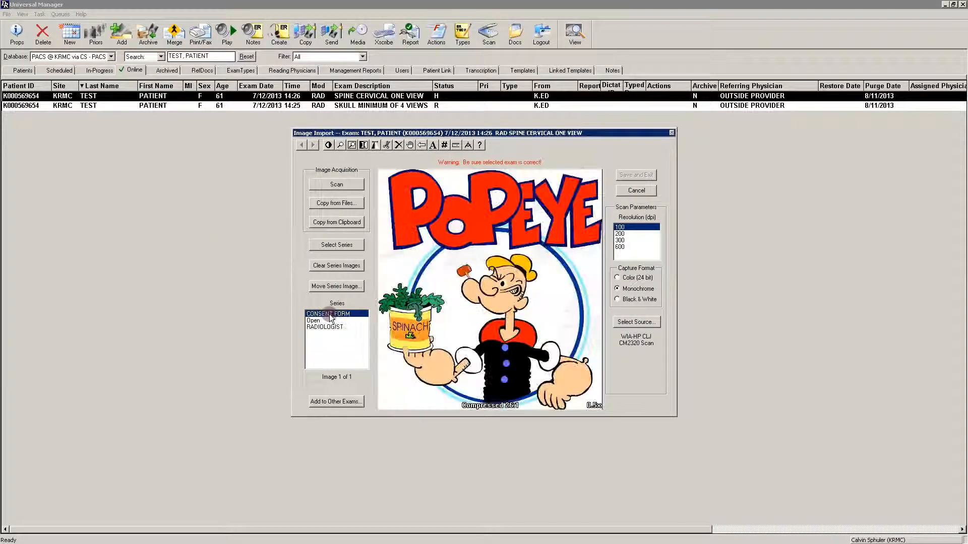
pyautogui.click(330, 327)
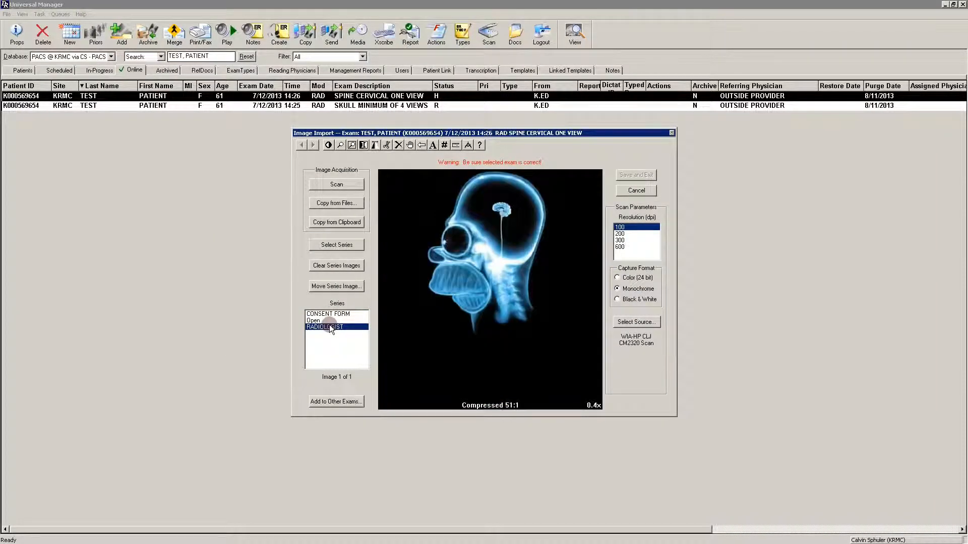
pyautogui.click(348, 225)
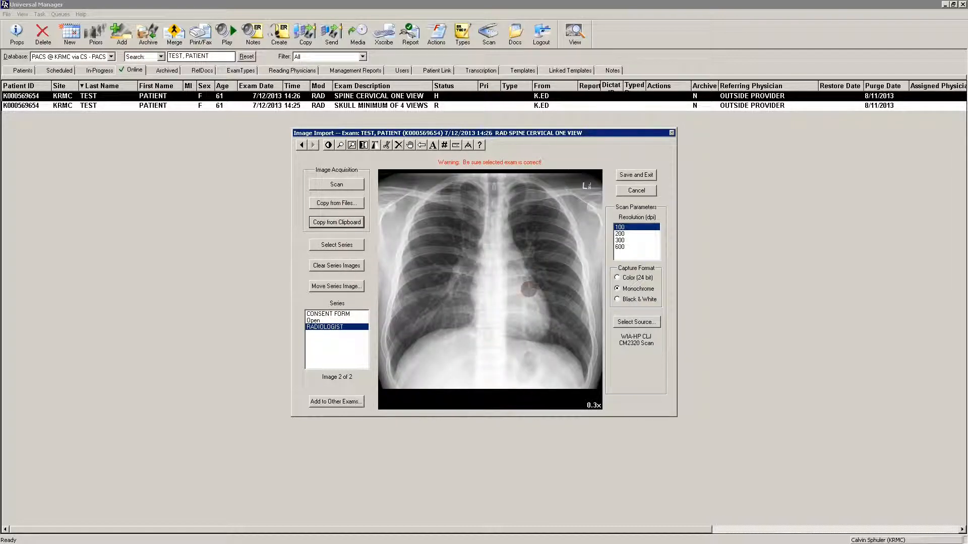
pyautogui.click(636, 175)
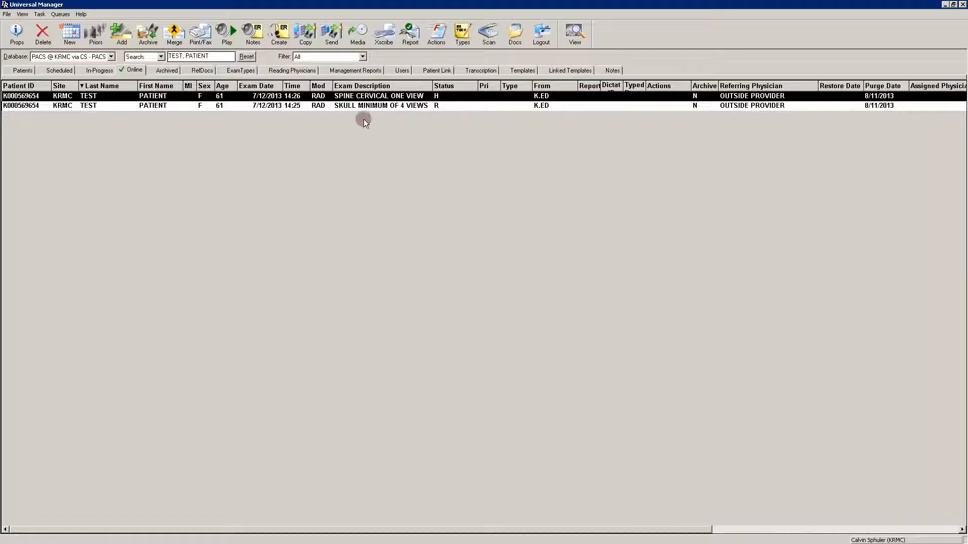
# Open the SPINE CERVICAL ONE VIEW exam in the viewer to check its images, and return to the online exam list.
pyautogui.doubleClick(400, 99)
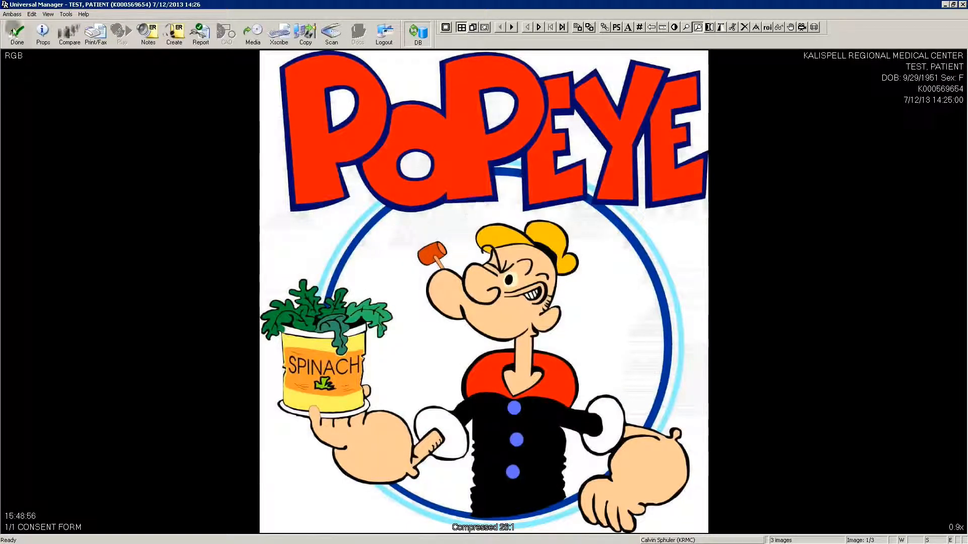
pyautogui.click(18, 34)
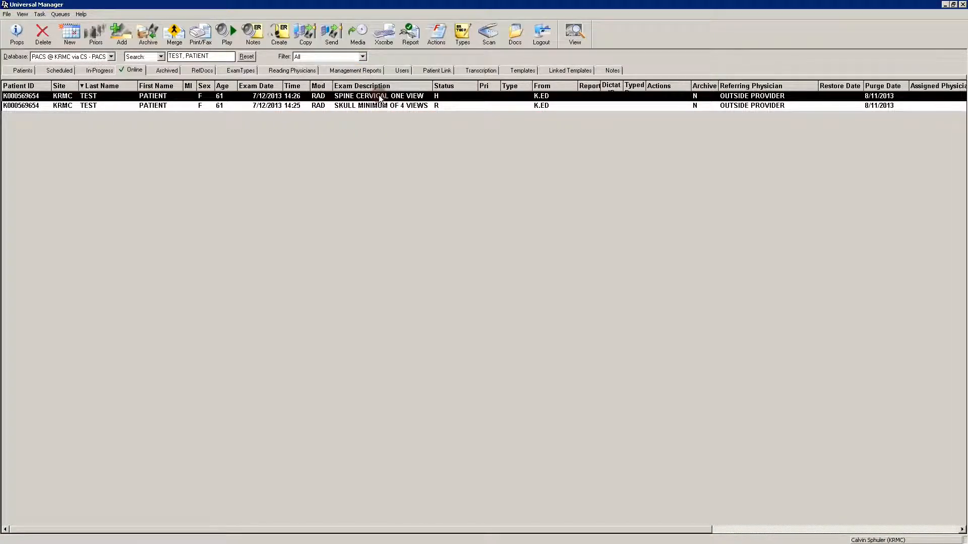